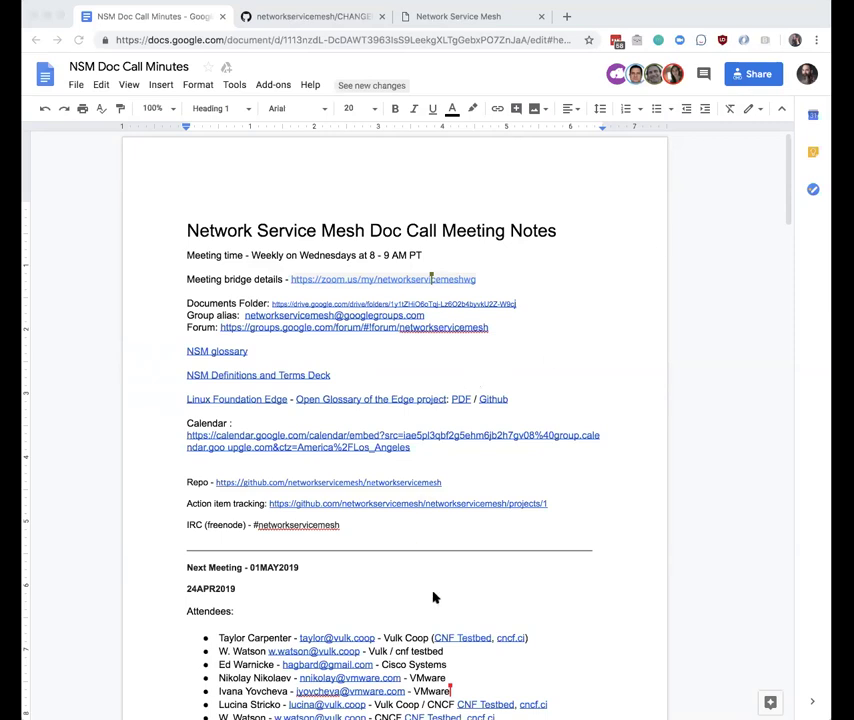
Go back to the NSM Doc Call Minutes agenda in Chrome and follow its Quick start guide link
scroll(436, 596, down, 1)
scroll(484, 602, down, 2)
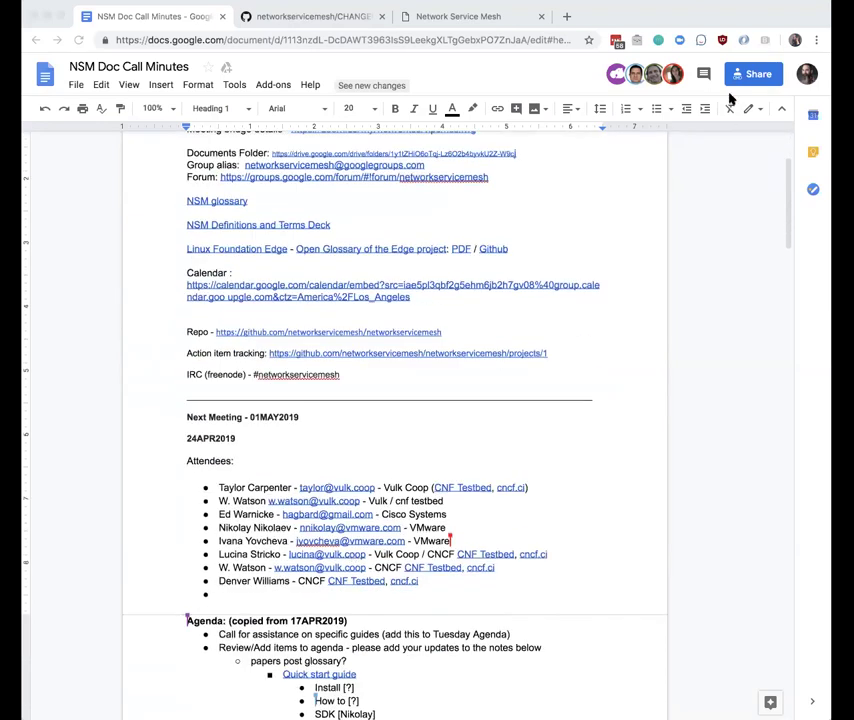
click(428, 40)
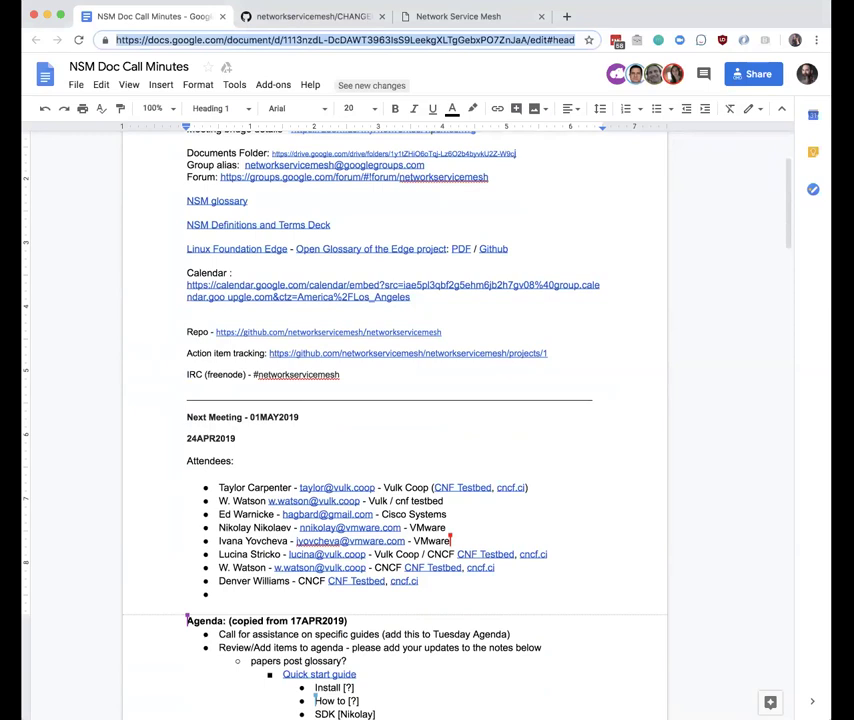
key(super+Tab)
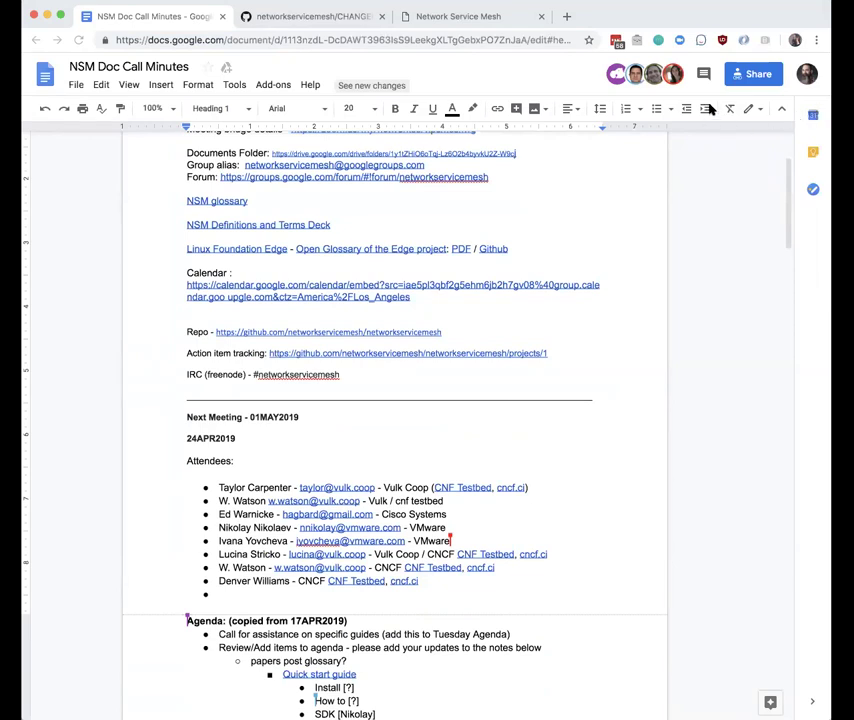
key(super+Tab)
scroll(443, 515, down, 3)
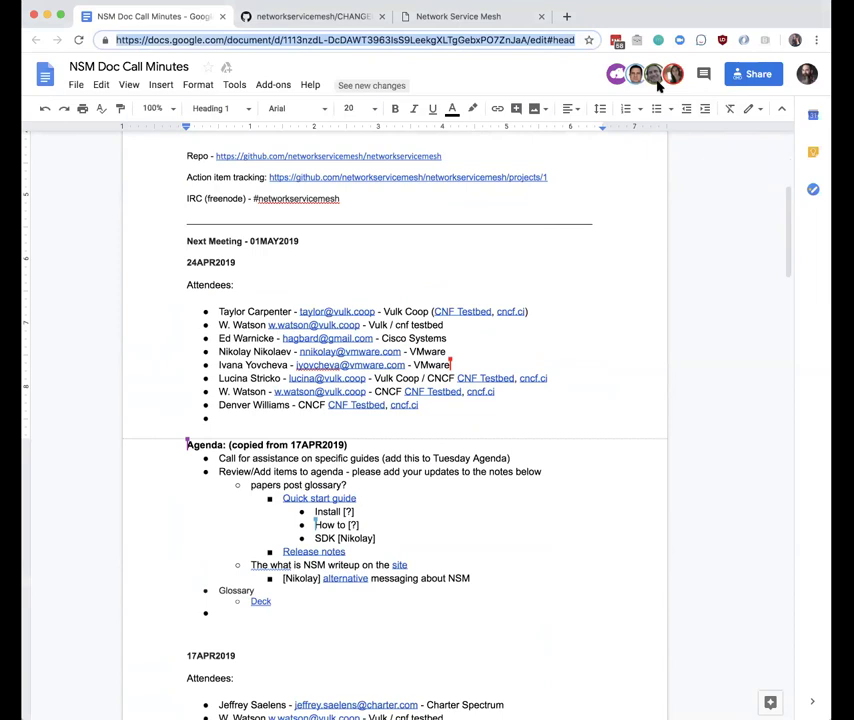
key(super+Tab)
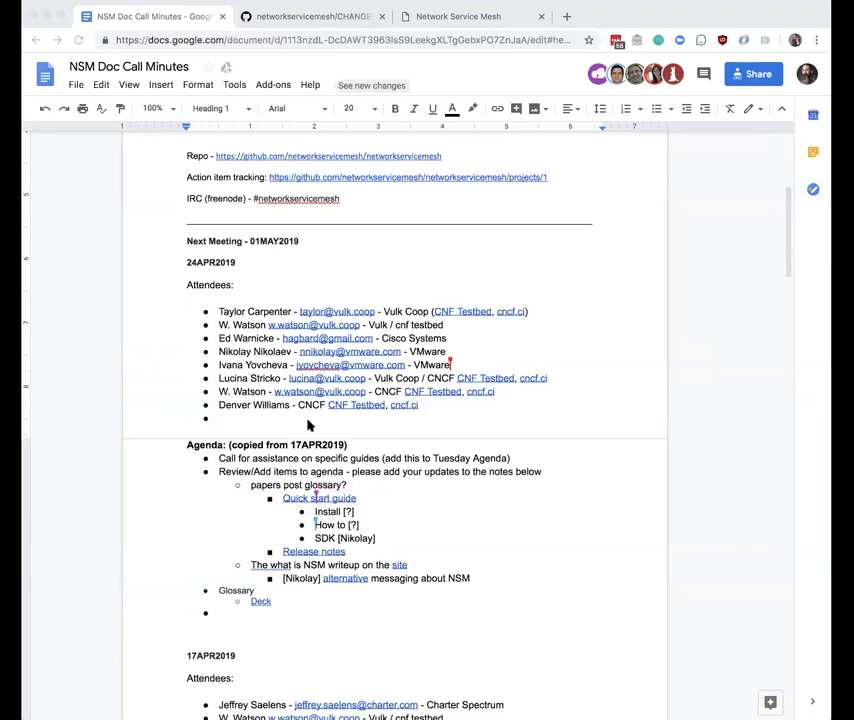
key(super+Tab)
click(318, 497)
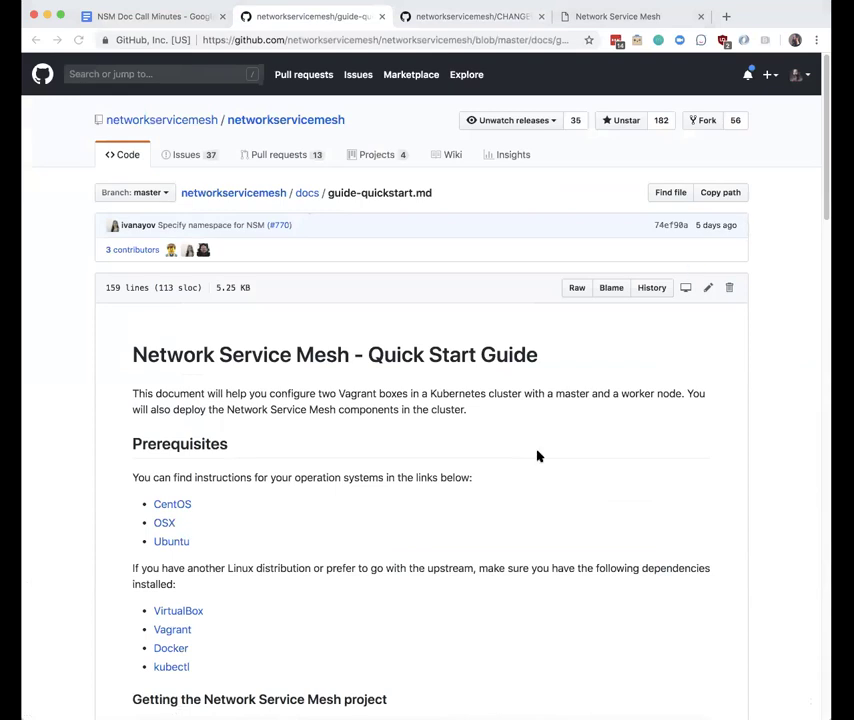
Skim guide-quickstart.md top to bottom, then go up to the repository's docs folder via the breadcrumb
scroll(372, 505, down, 2)
scroll(340, 492, down, 4)
scroll(187, 400, down, 10)
scroll(187, 400, down, 15)
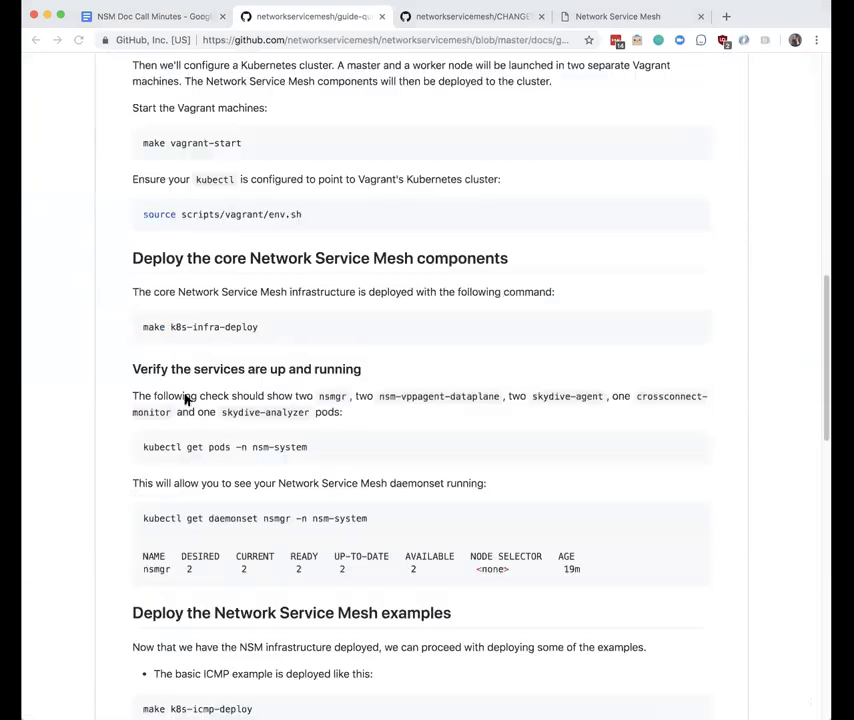
scroll(191, 403, down, 12)
scroll(191, 403, up, 12)
scroll(191, 403, up, 11)
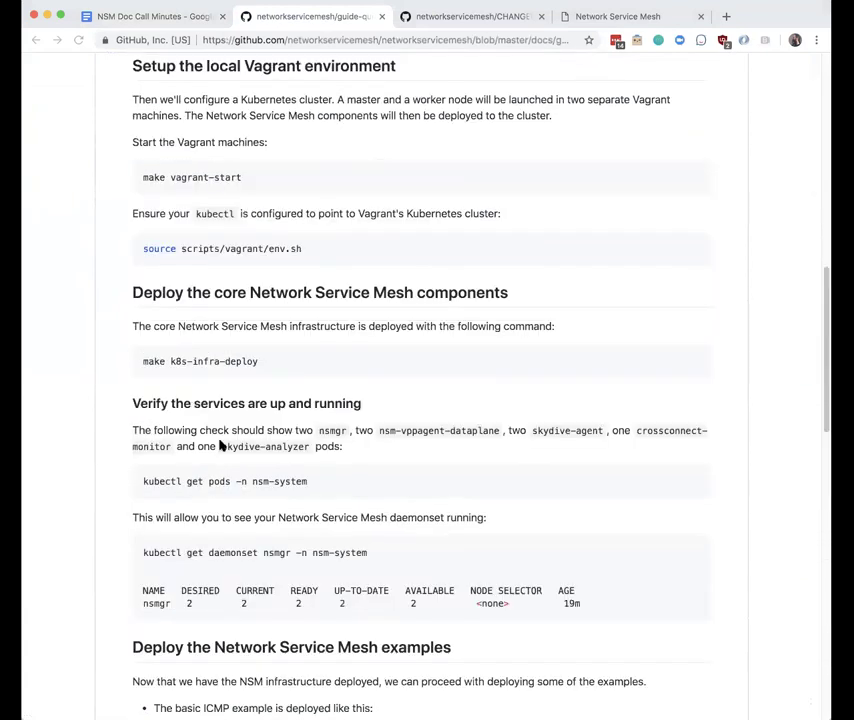
scroll(248, 418, up, 3)
scroll(248, 418, up, 4)
scroll(250, 425, up, 10)
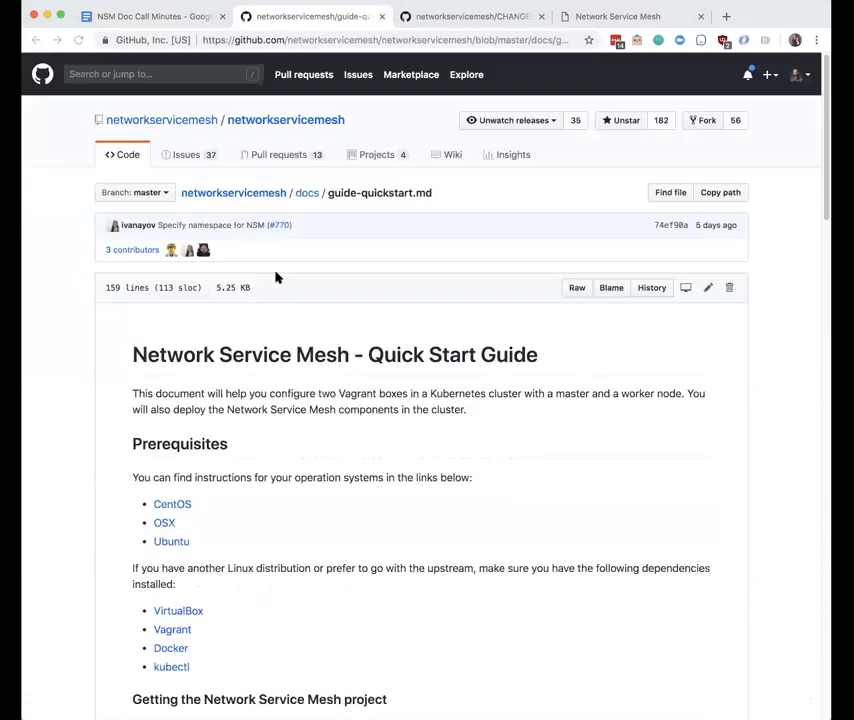
click(307, 196)
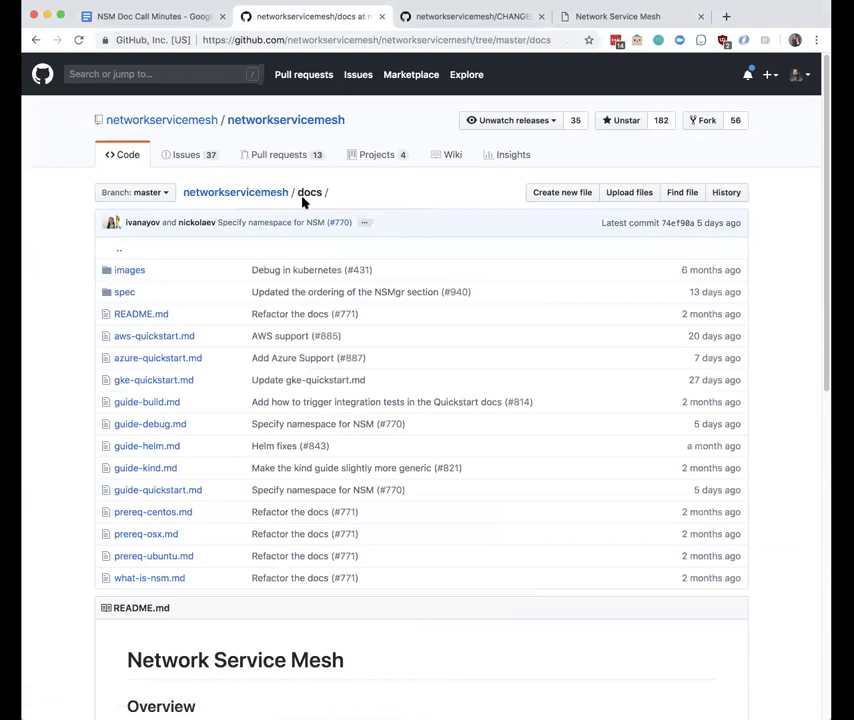
click(166, 381)
scroll(333, 539, down, 5)
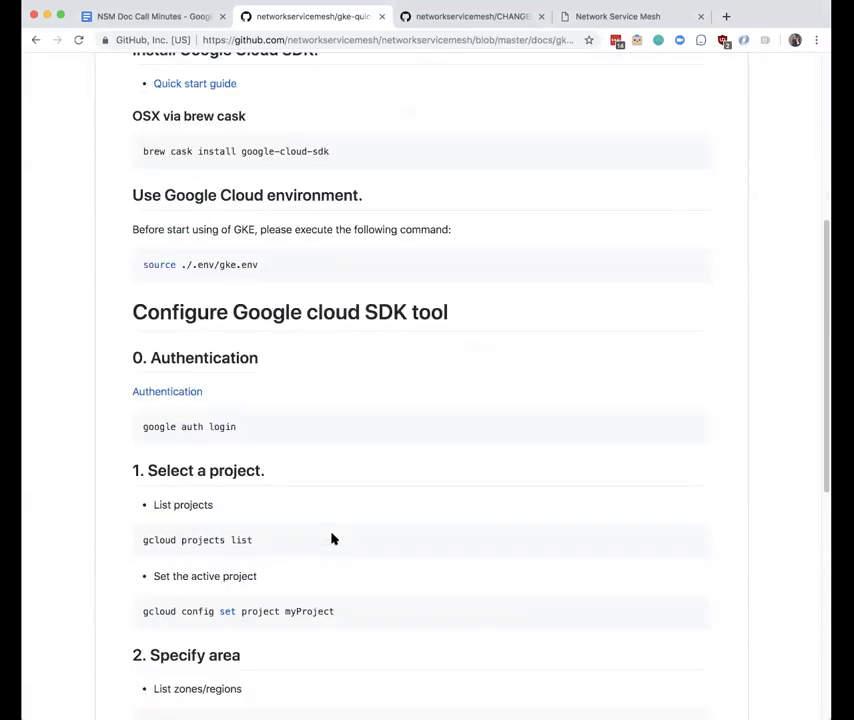
scroll(238, 575, down, 4)
scroll(236, 563, down, 4)
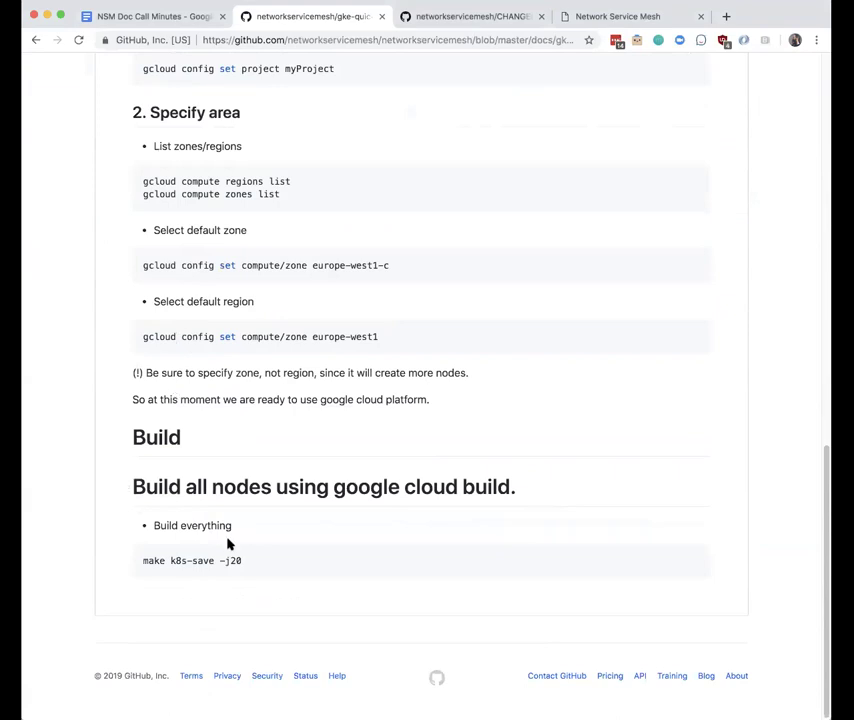
click(35, 40)
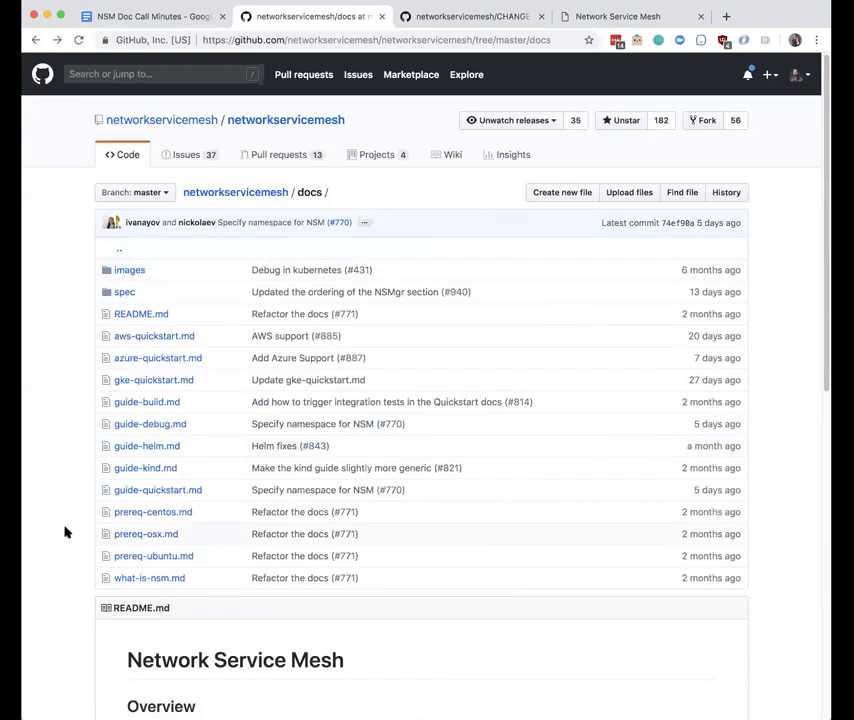
scroll(59, 480, down, 5)
scroll(59, 480, down, 4)
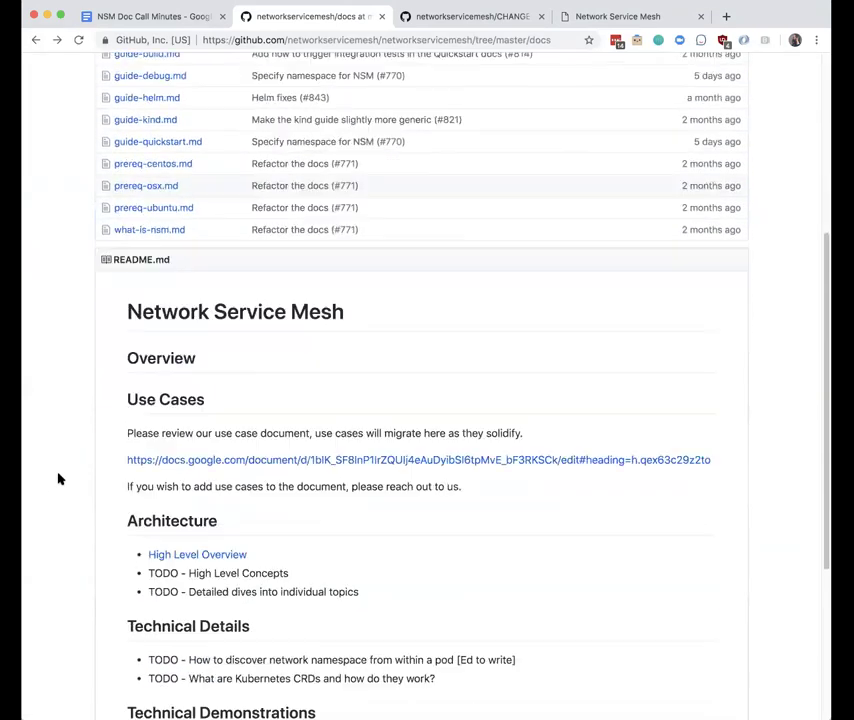
scroll(59, 472, down, 2)
scroll(57, 469, down, 1)
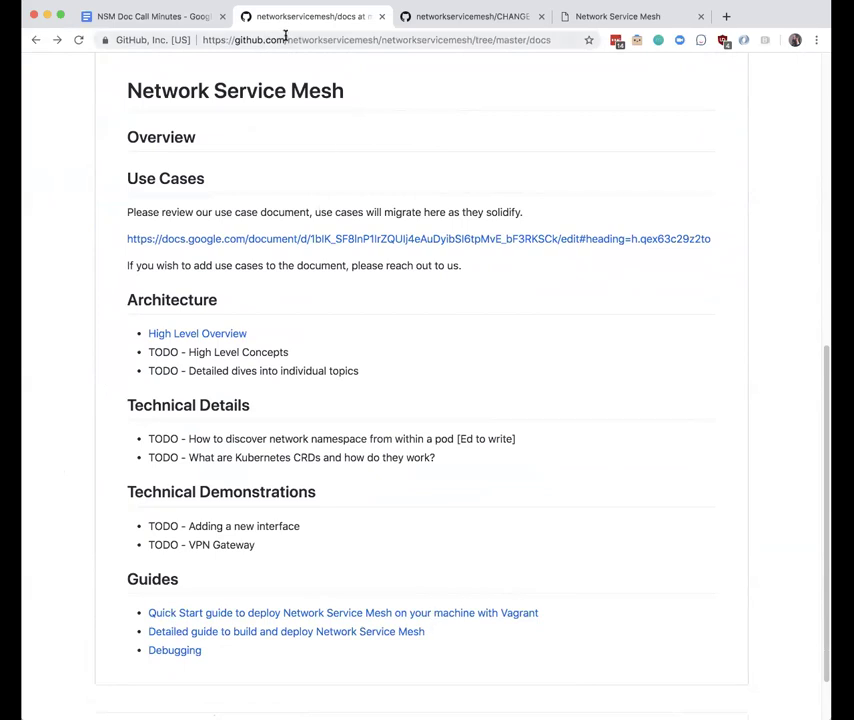
scroll(273, 305, up, 1)
scroll(270, 300, up, 10)
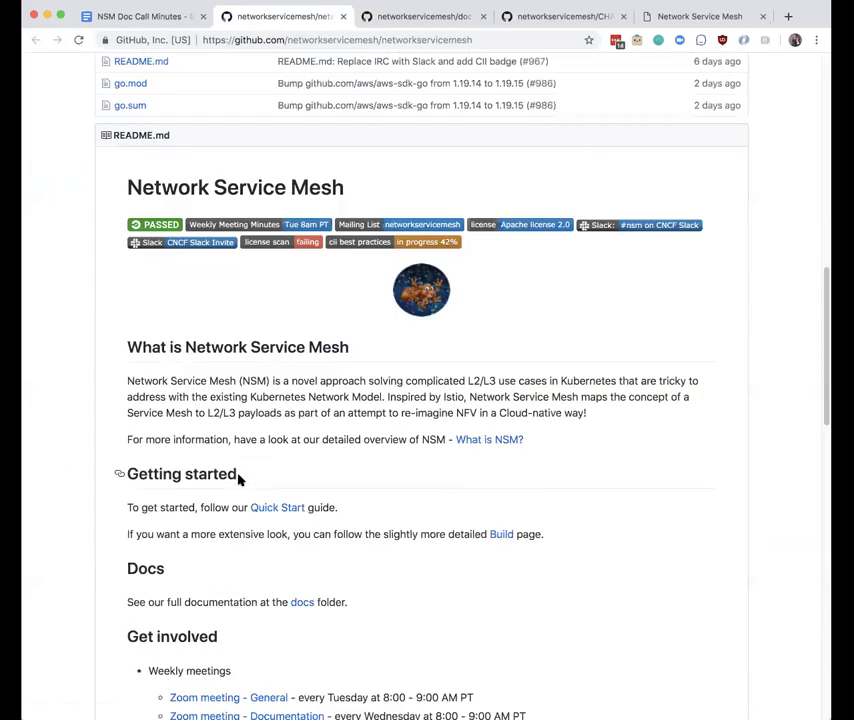
scroll(237, 479, down, 5)
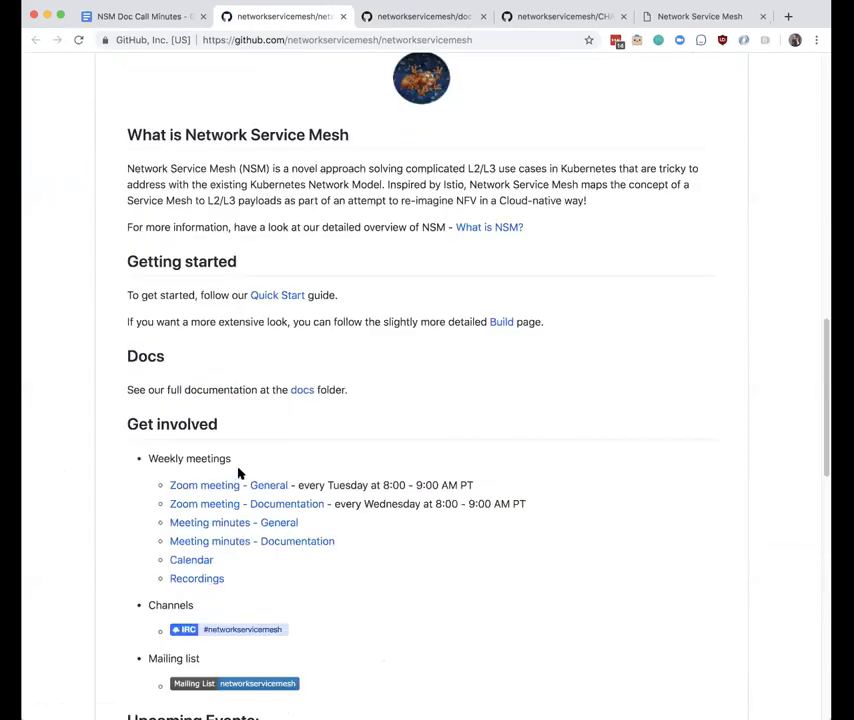
Scroll down the networkservicemesh README and jump to its Getting started section
click(118, 265)
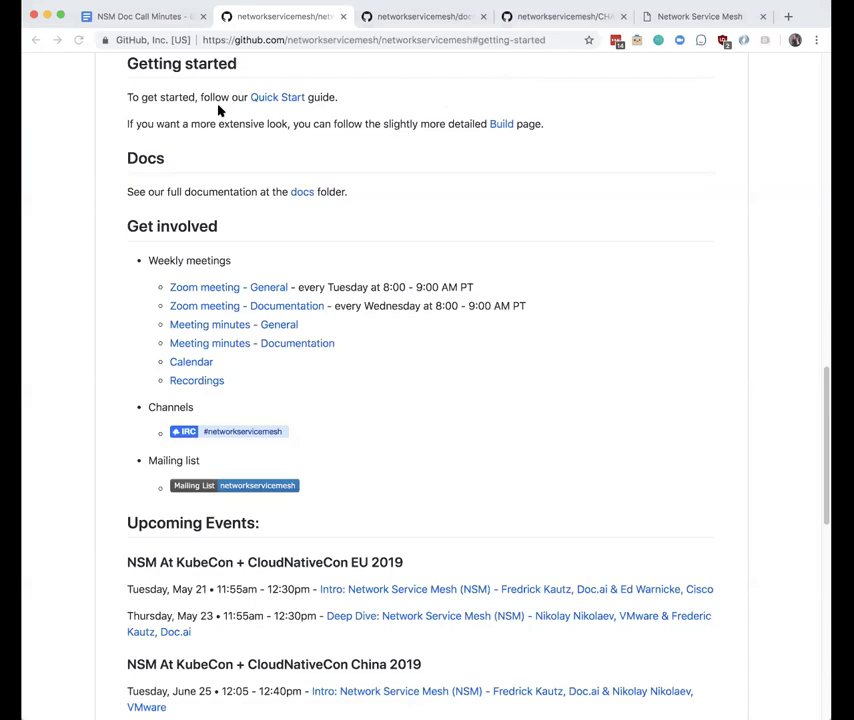
Switch to the docs folder tab and open guide-quickstart.md
scroll(360, 225, up, 5)
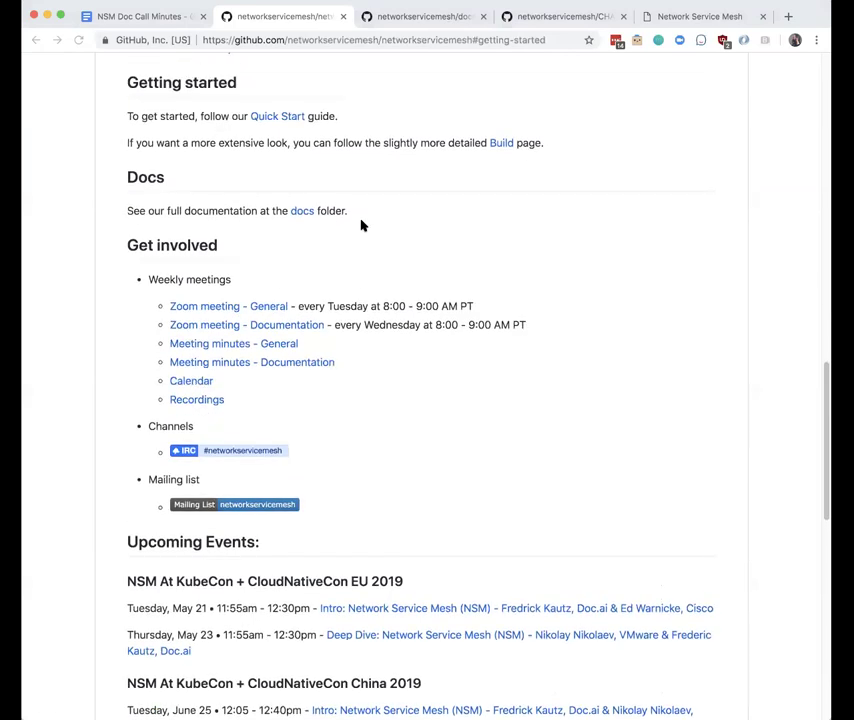
scroll(345, 225, up, 5)
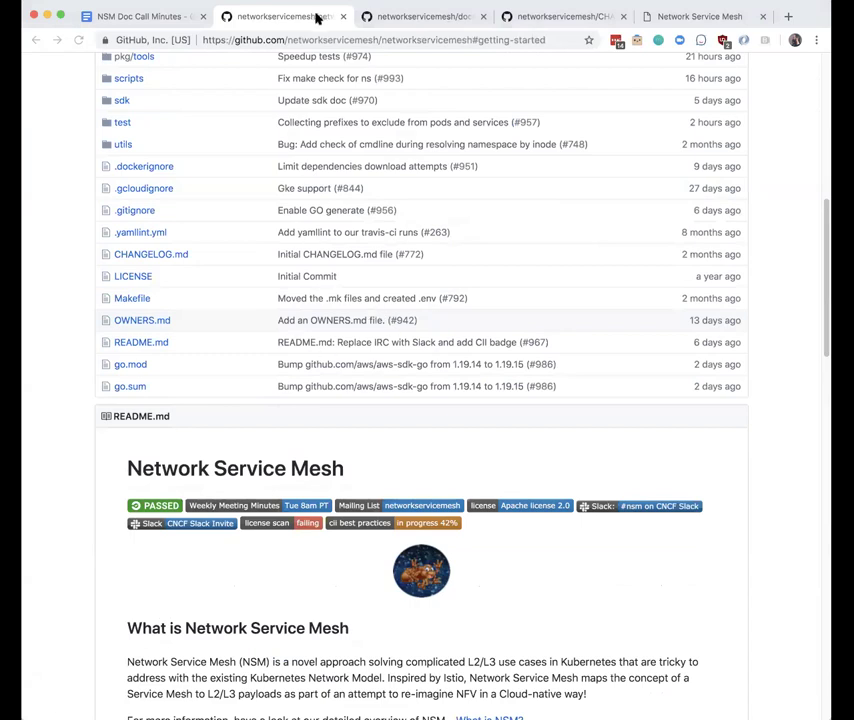
scroll(335, 391, down, 4)
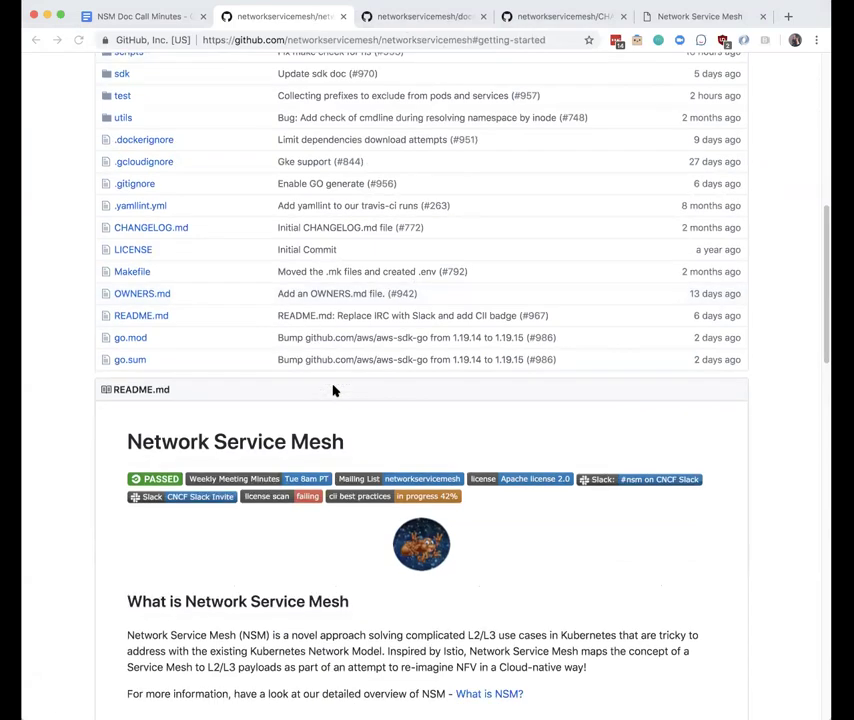
scroll(179, 396, down, 4)
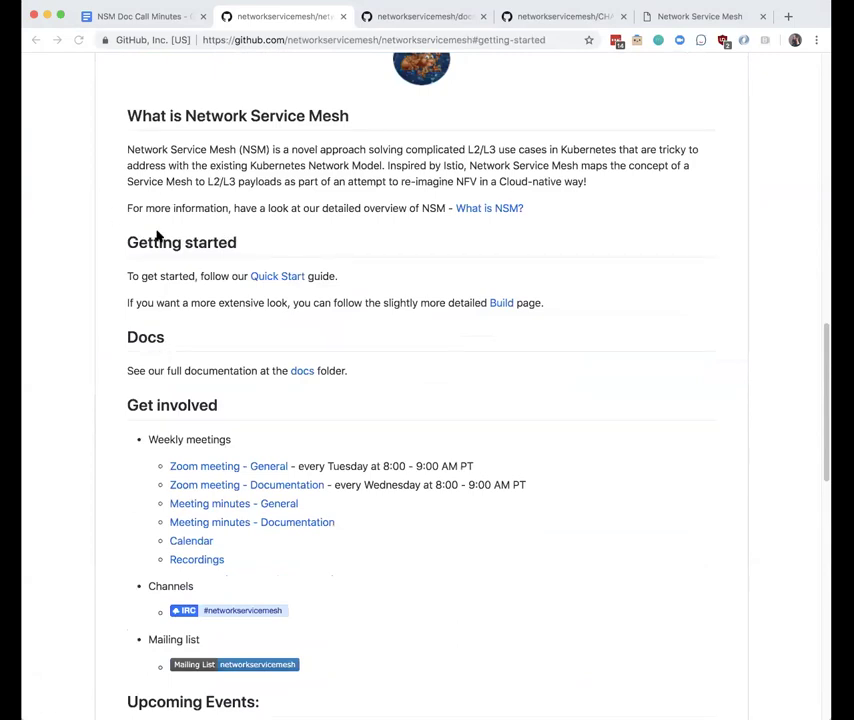
click(170, 273)
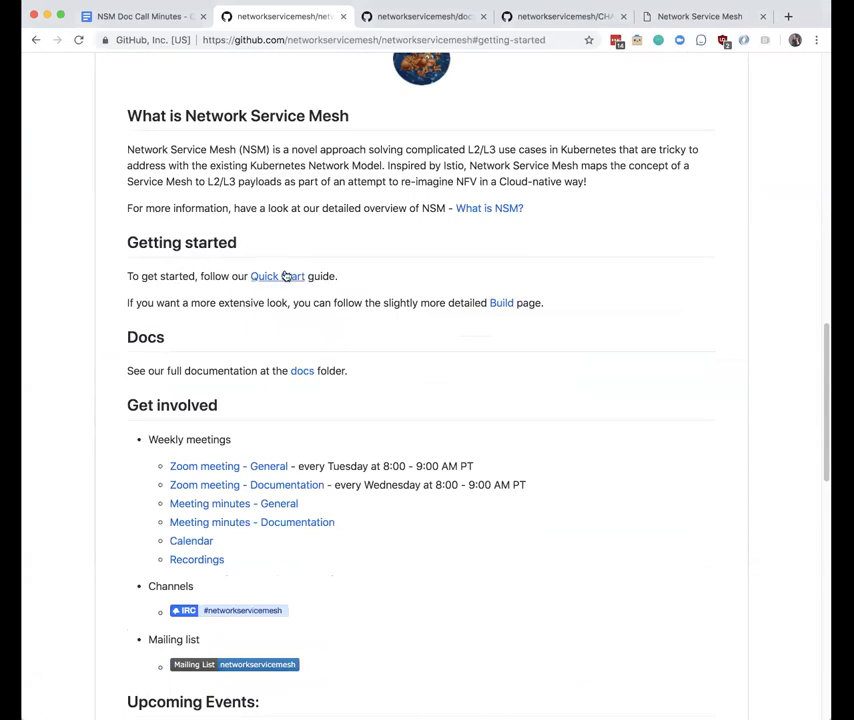
click(404, 18)
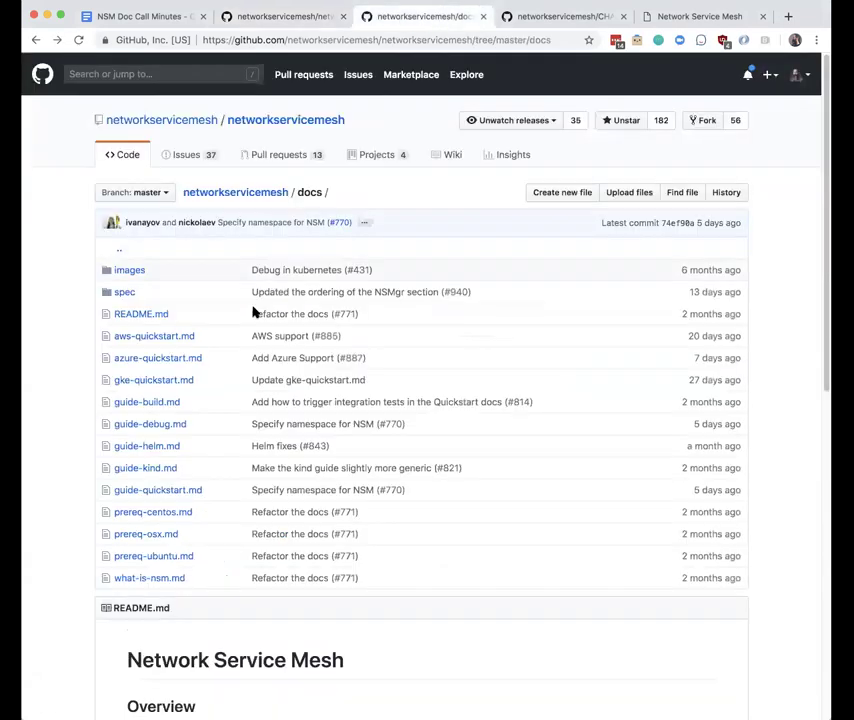
click(165, 495)
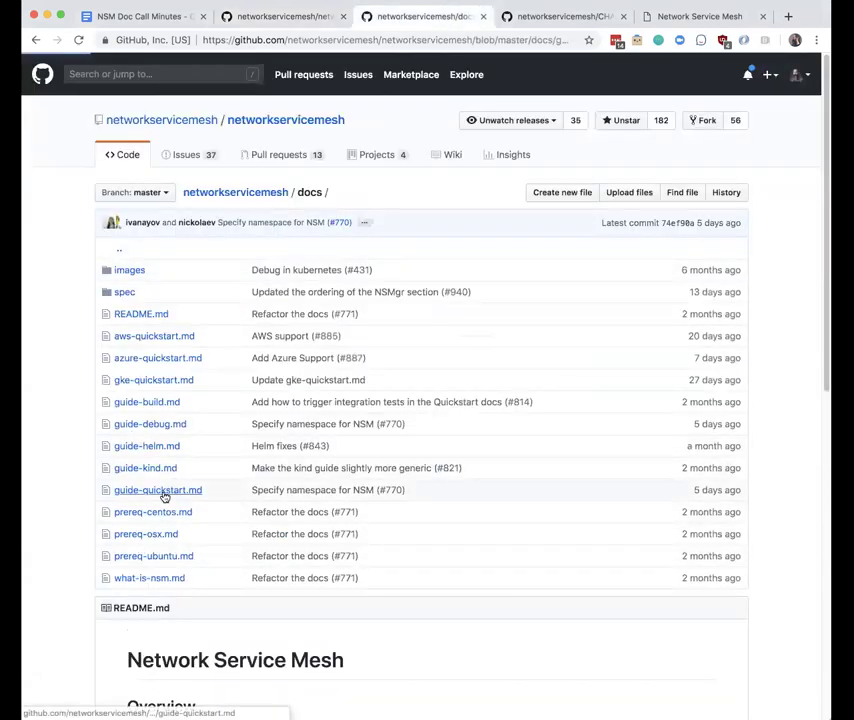
Check the README and quick start guide tabs, then return to the docs folder listing
scroll(305, 562, down, 5)
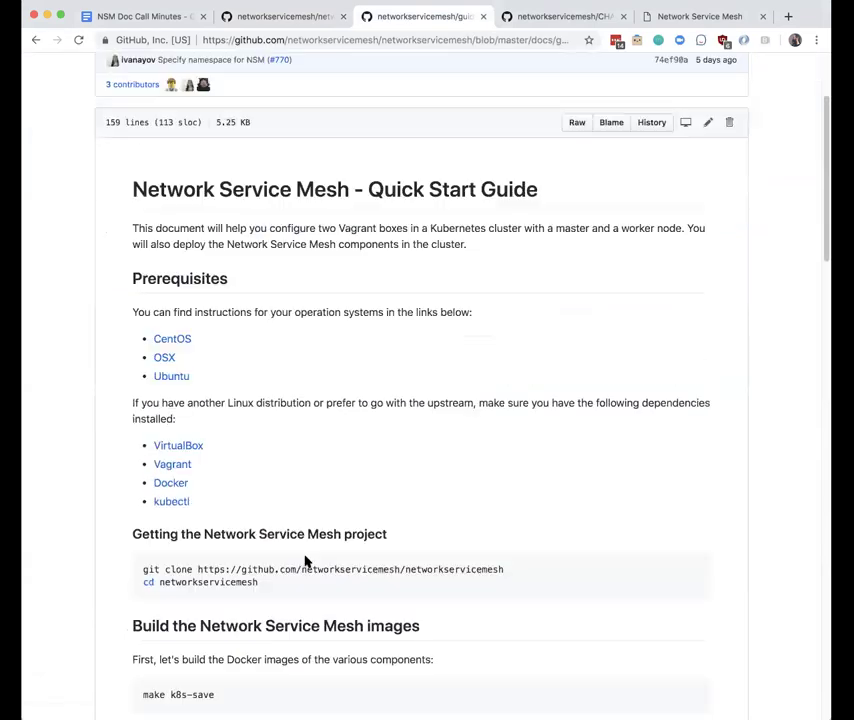
scroll(305, 560, down, 6)
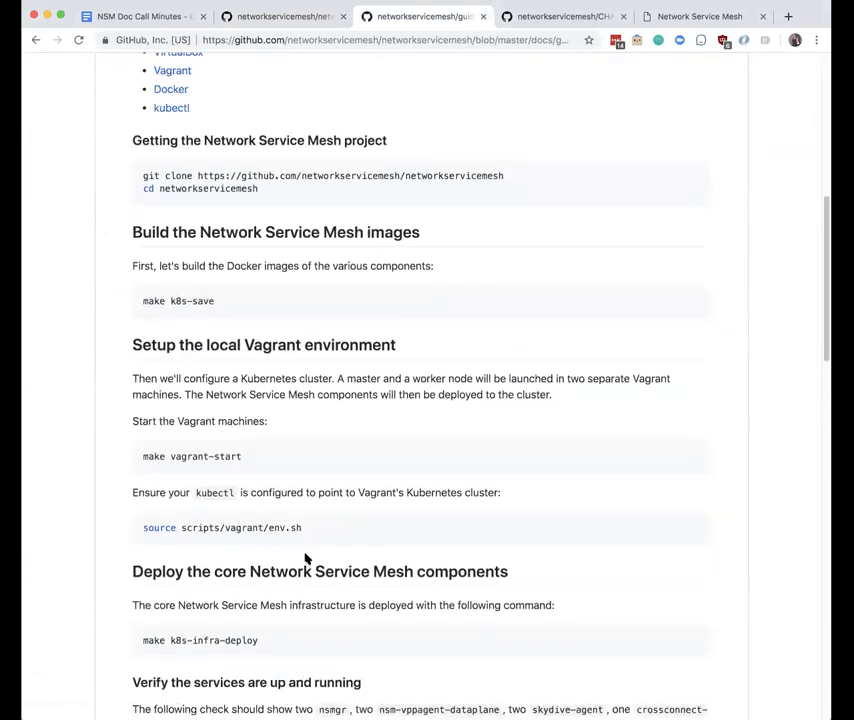
scroll(305, 557, up, 1)
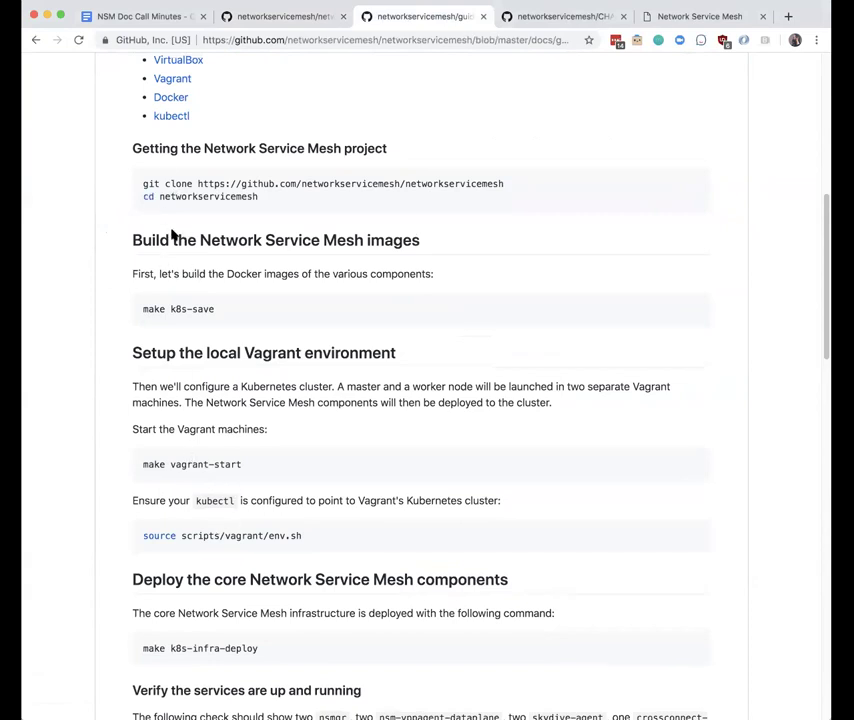
click(284, 18)
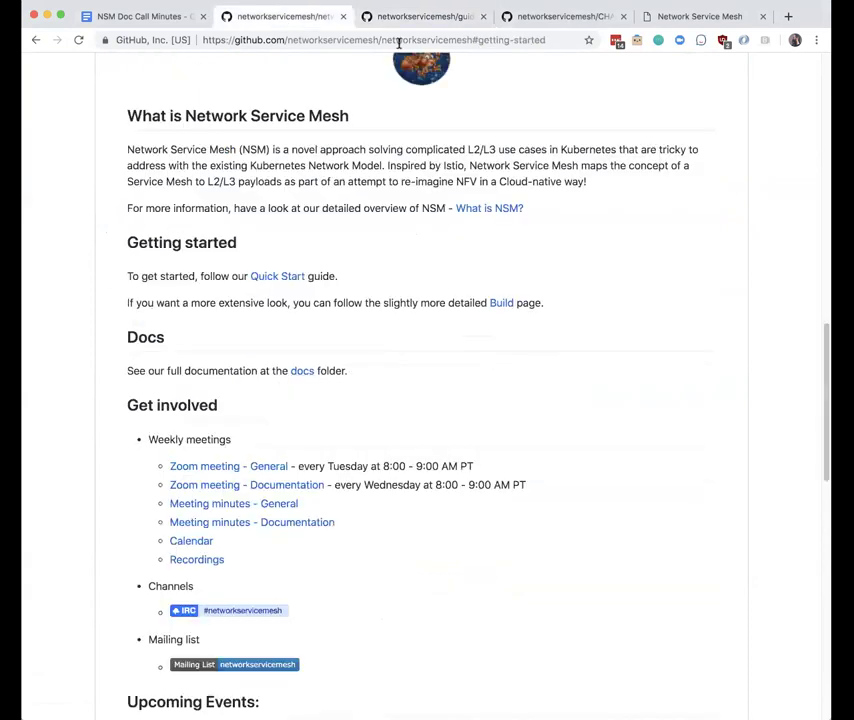
click(423, 18)
click(35, 40)
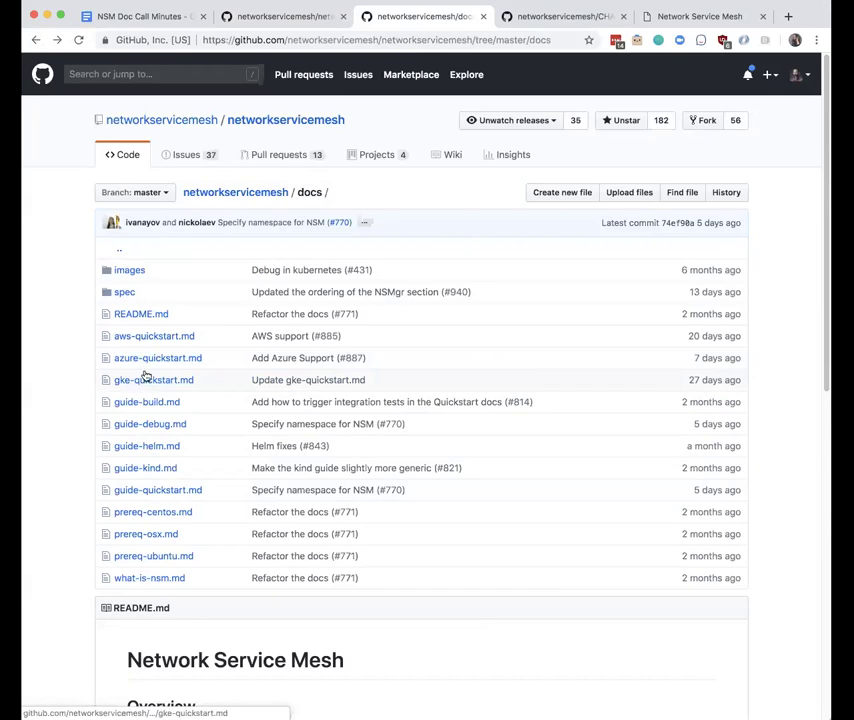
key(super+alt+Left)
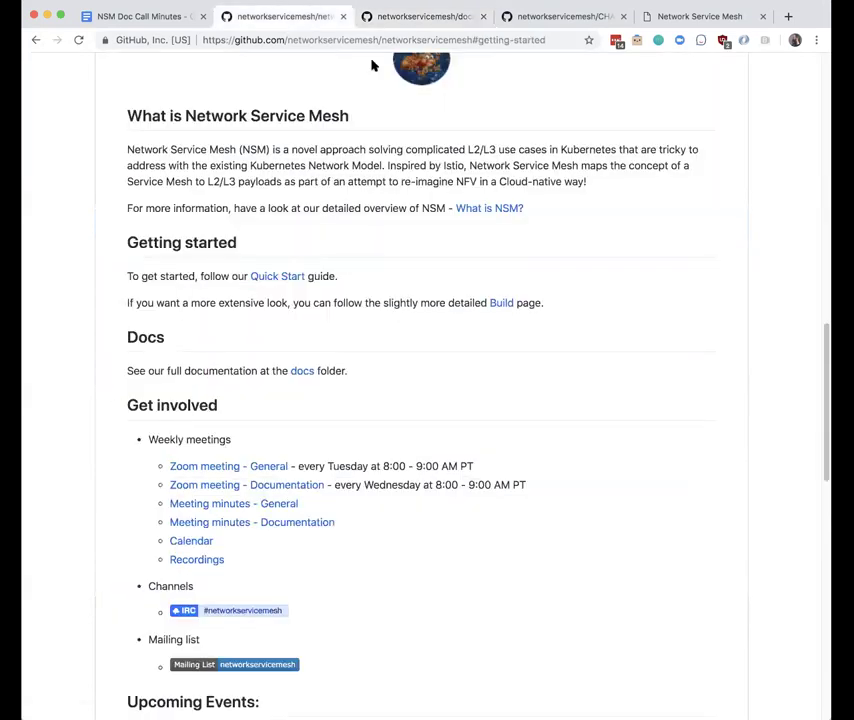
click(399, 12)
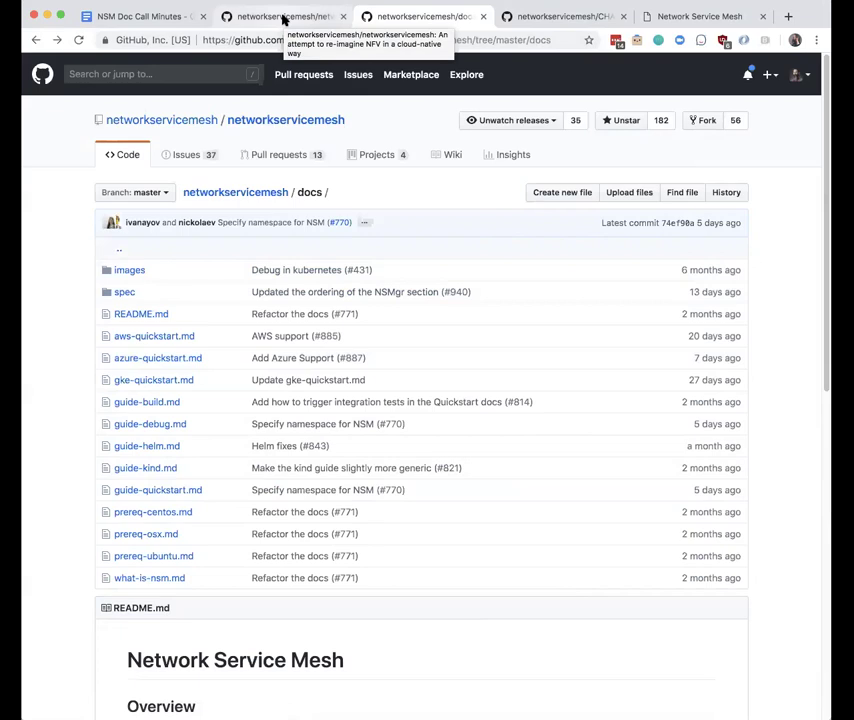
Glance at the README tab, then switch back to the NSM Doc Call Minutes tab
click(284, 17)
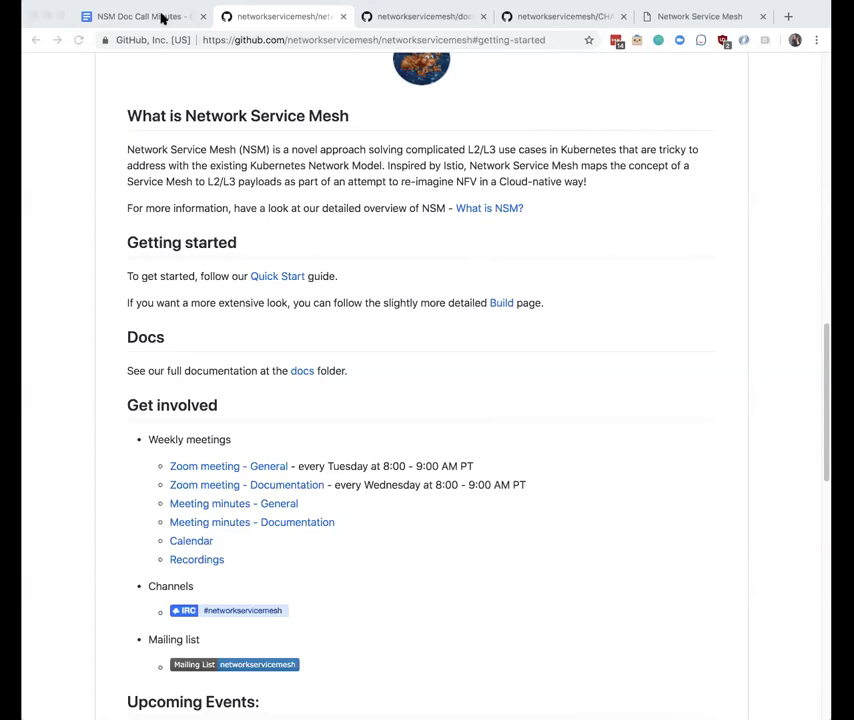
click(162, 19)
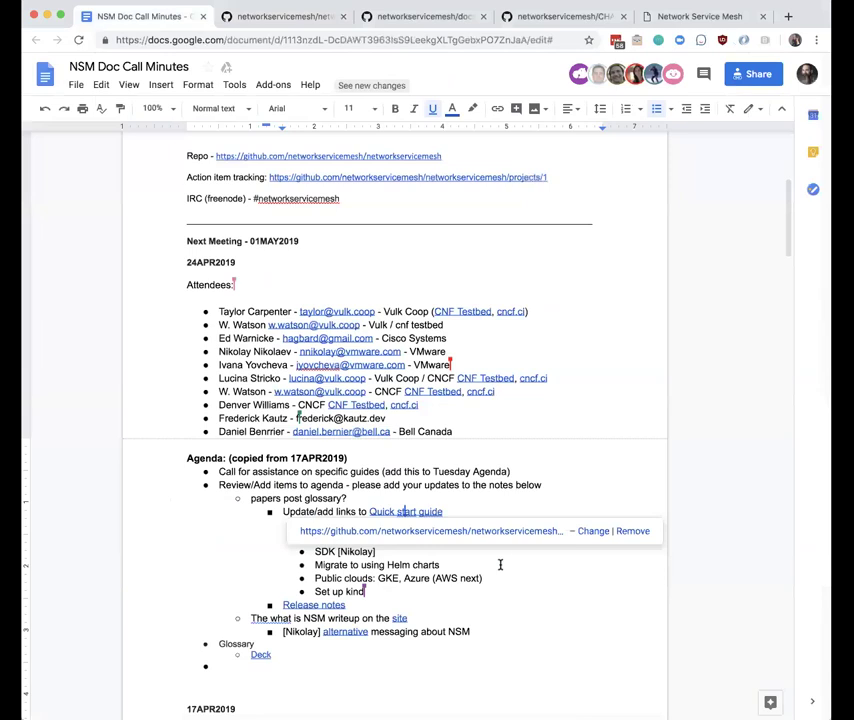
Clear the bullet below Deck and paste a copy of the Agenda heading and first bullet there
click(229, 664)
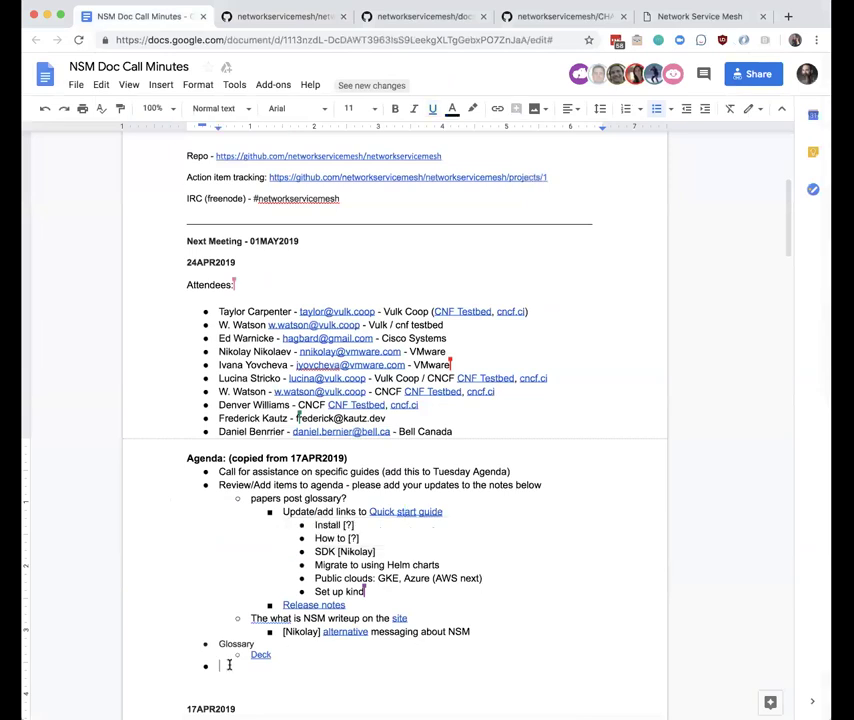
scroll(280, 647, down, 6)
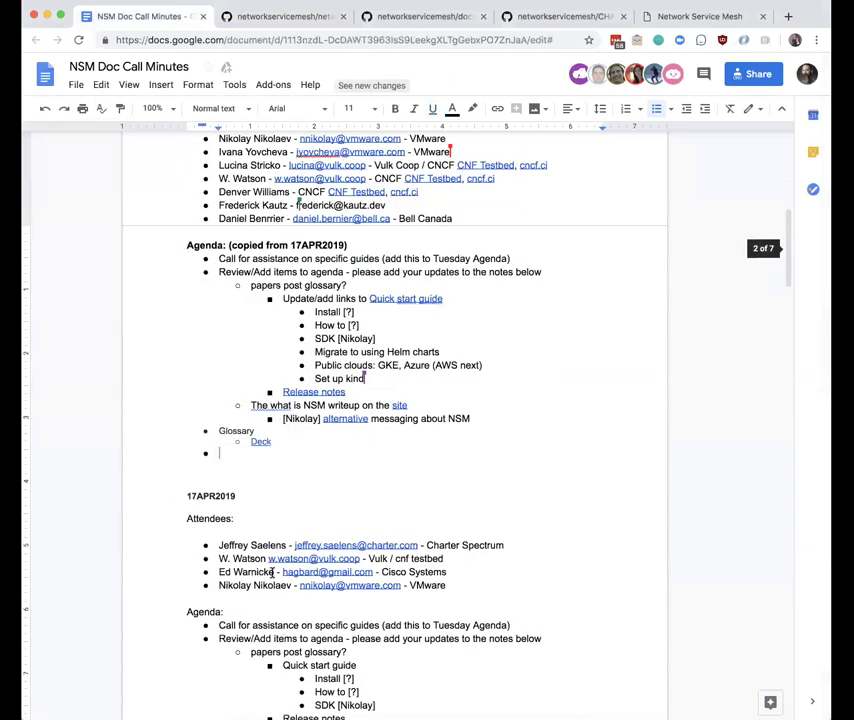
scroll(289, 580, up, 4)
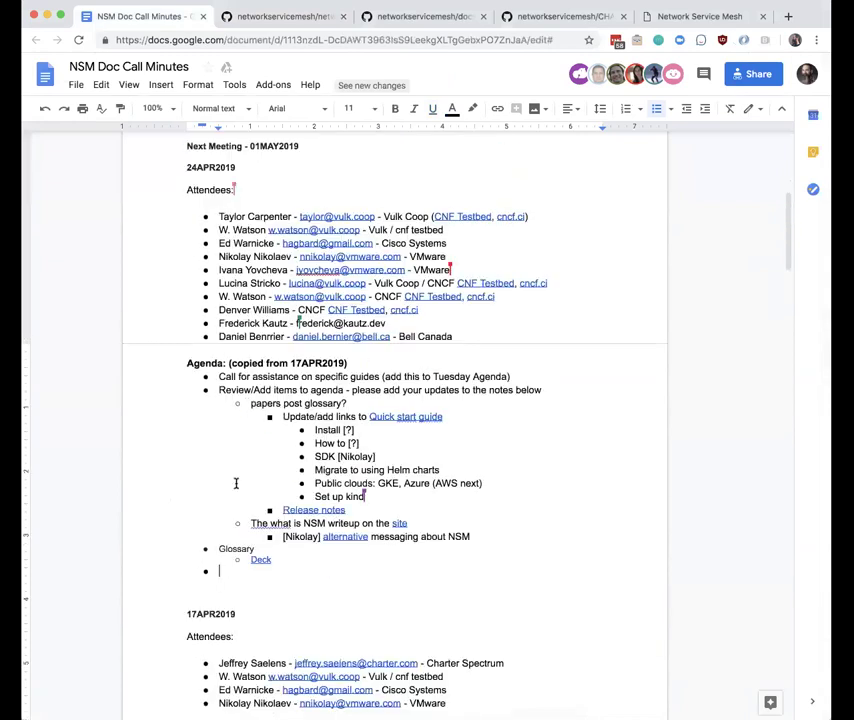
key(Return)
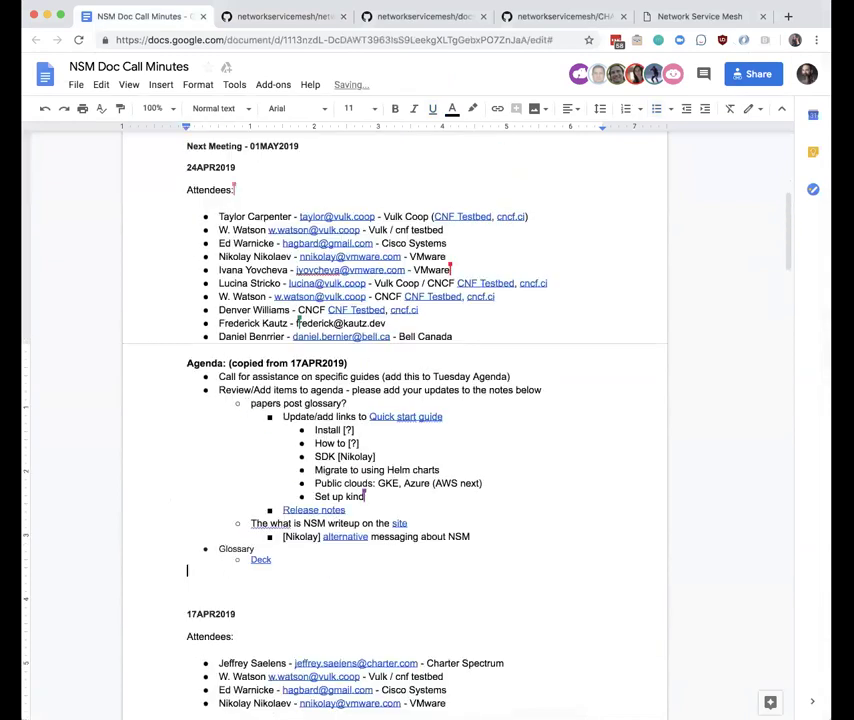
drag(170, 365, 236, 377)
key(ctrl+c)
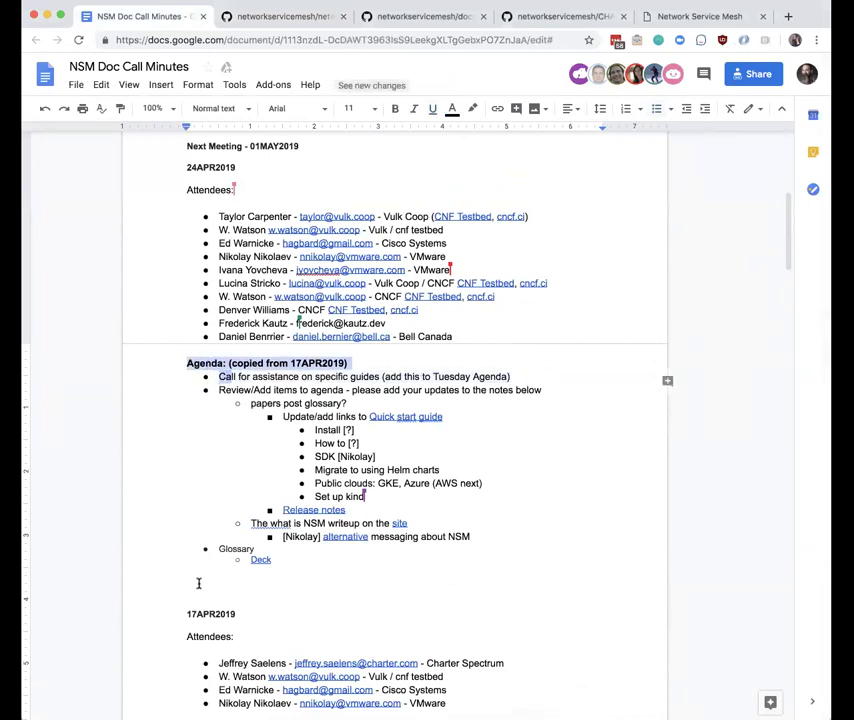
click(200, 583)
key(ctrl+v)
Rename the pasted heading to 'Action Items:' and start its bullet with the [Ed] tag
double_click(203, 582)
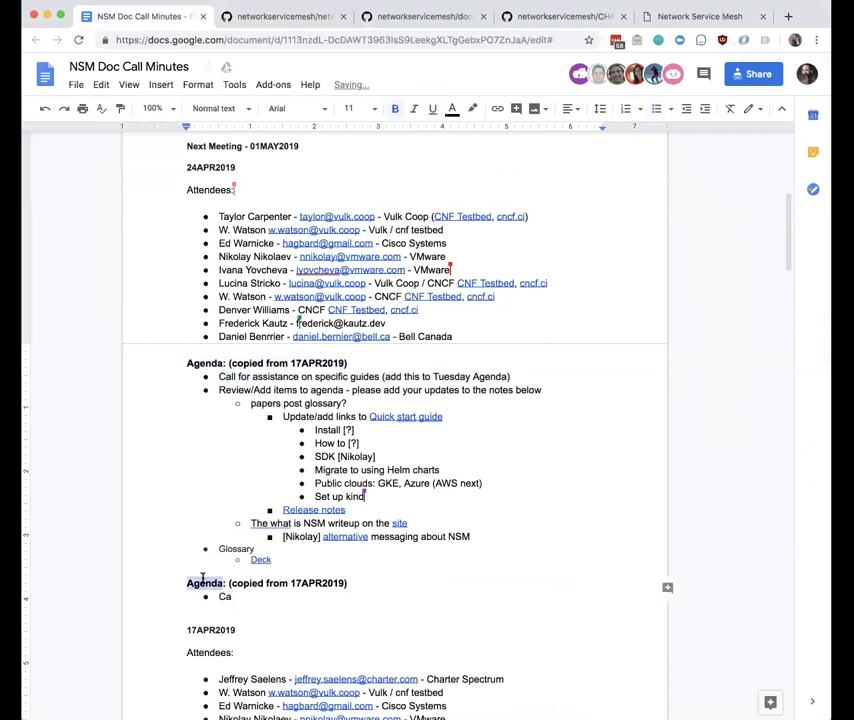
text(ACtion)
key(BackSpace)
key(BackSpace)
key(BackSpace)
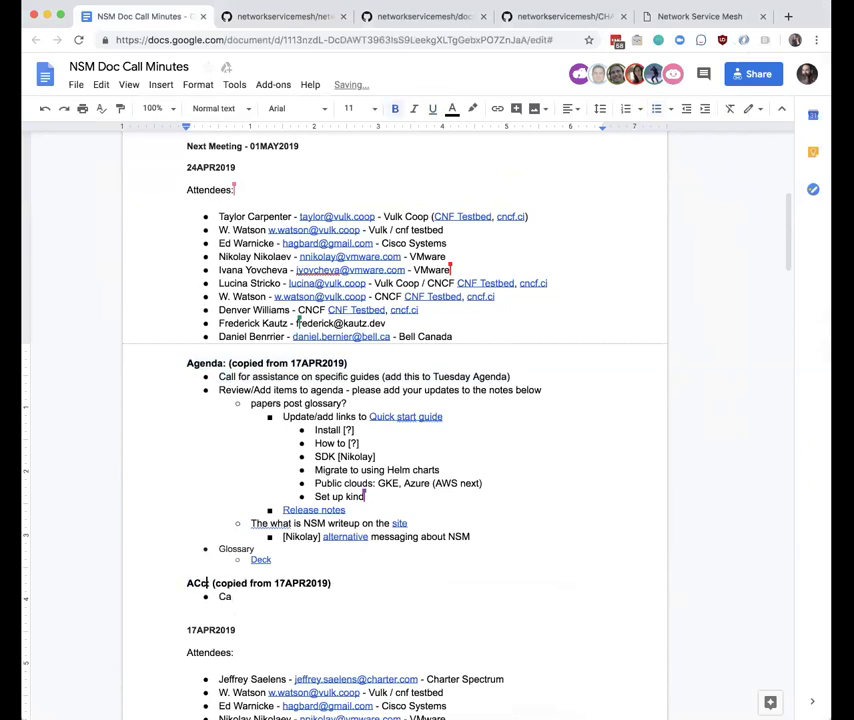
key(BackSpace)
key(BackSpace)
text(ction Items)
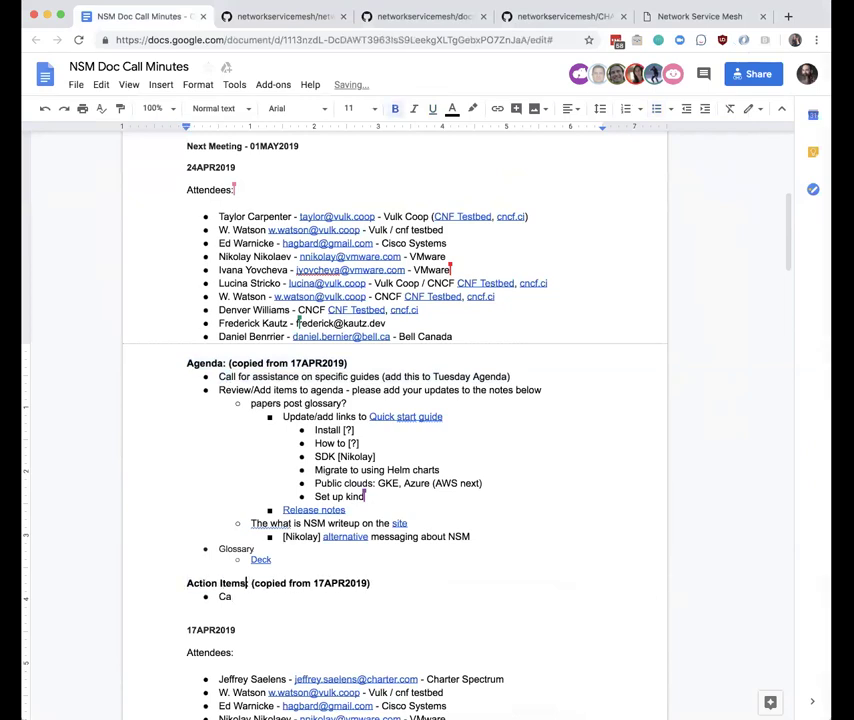
text(:)
drag(252, 583, 371, 584)
key(BackSpace)
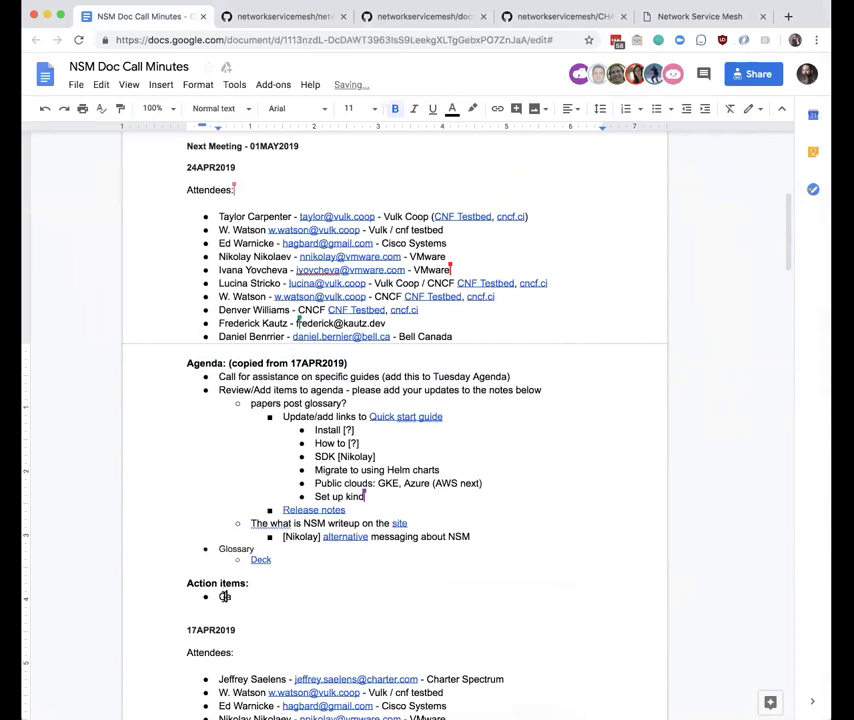
text(a)
key(BackSpace)
key(BackSpace)
text([Ed])
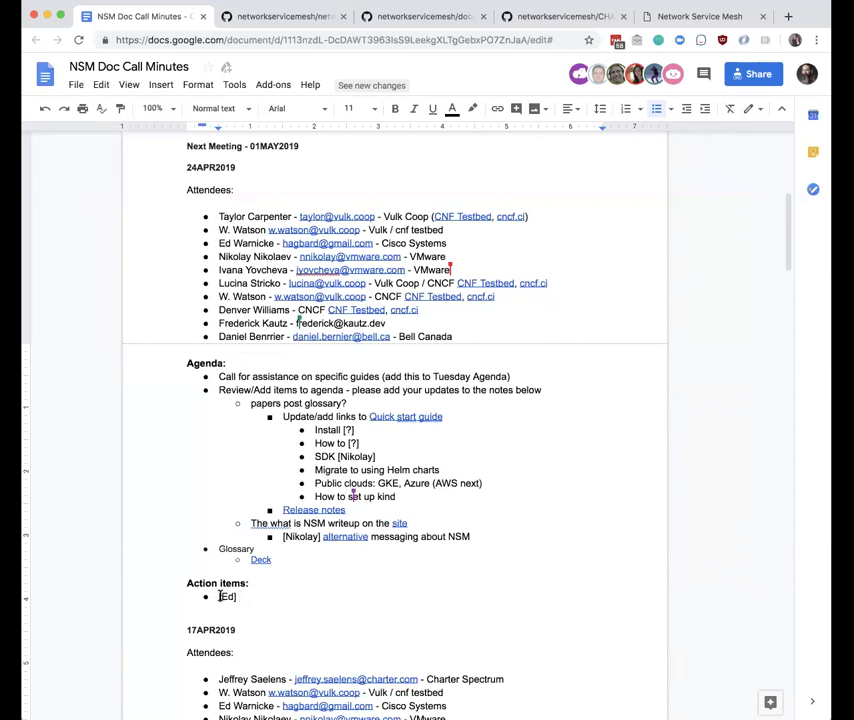
Write the action item '[Ed] Create new issue(s) for auto check/update of git submodules'
drag(219, 597, 236, 597)
key(BackSpace)
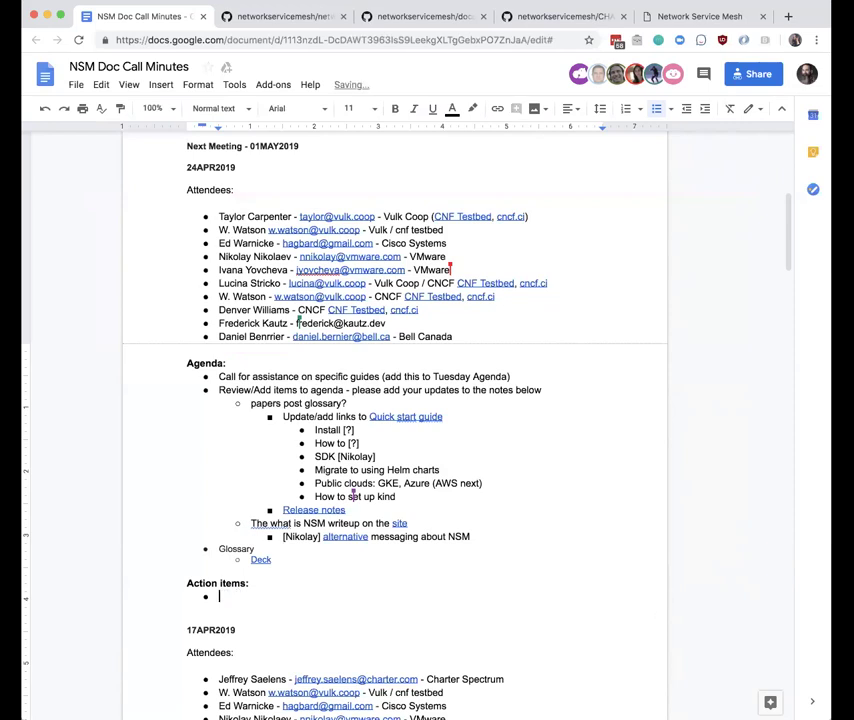
text([)
text(?)
key(BackSpace)
key(BackSpace)
text([Ed] Create )
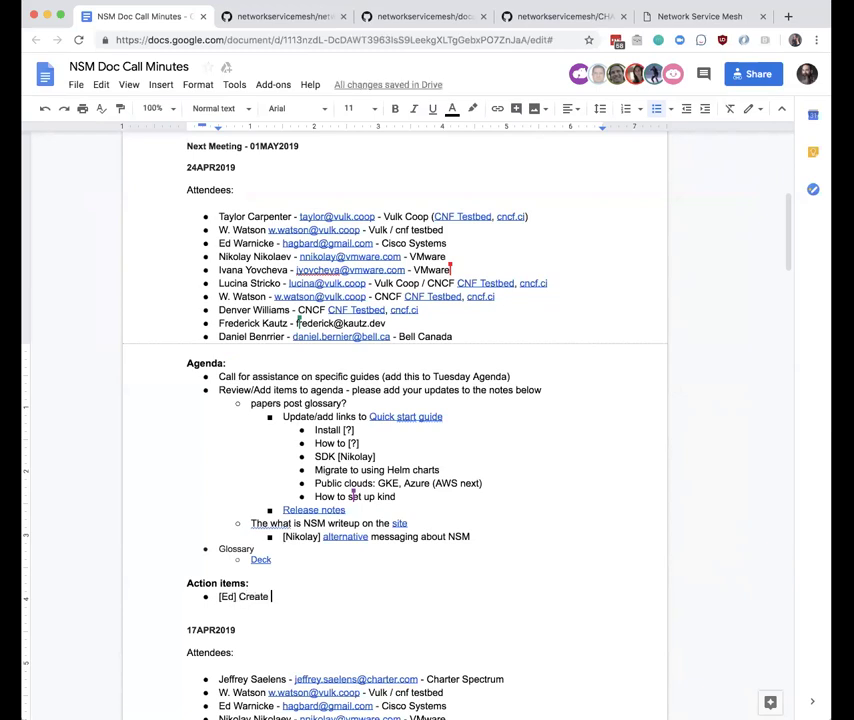
text(new issue(s) for auto check)
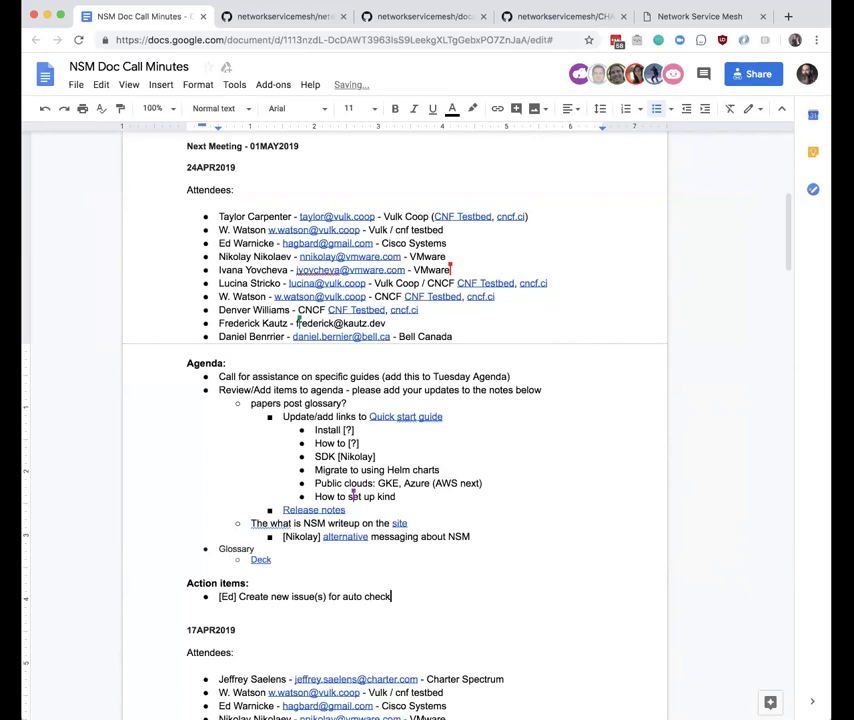
text(/update of git submodules)
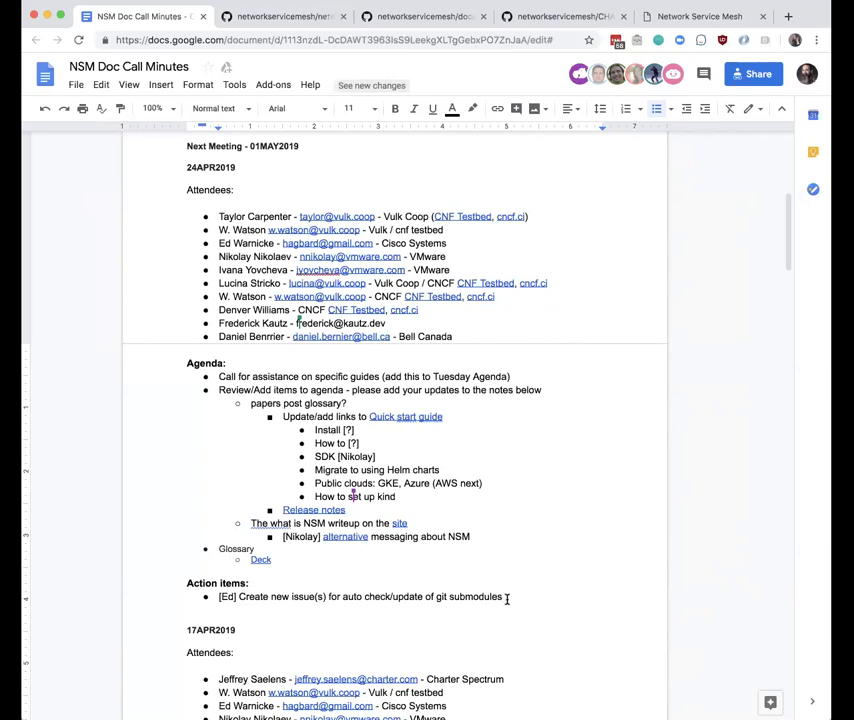
Insert 'docs' before 'git submodules' and start a new bullet below the item
drag(507, 599, 263, 599)
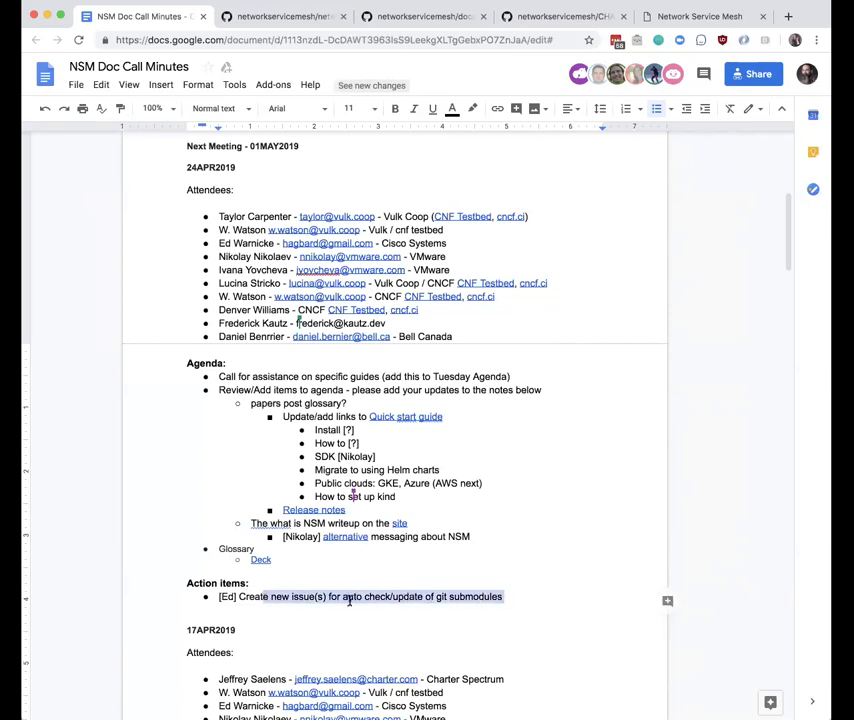
click(519, 598)
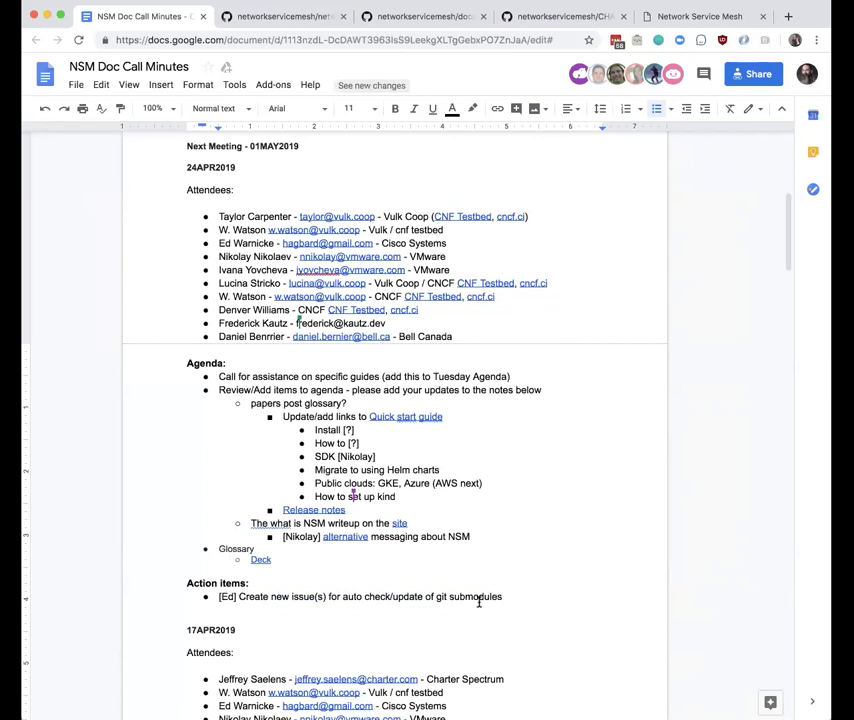
click(430, 598)
key(Right)
key(Right)
text(docs)
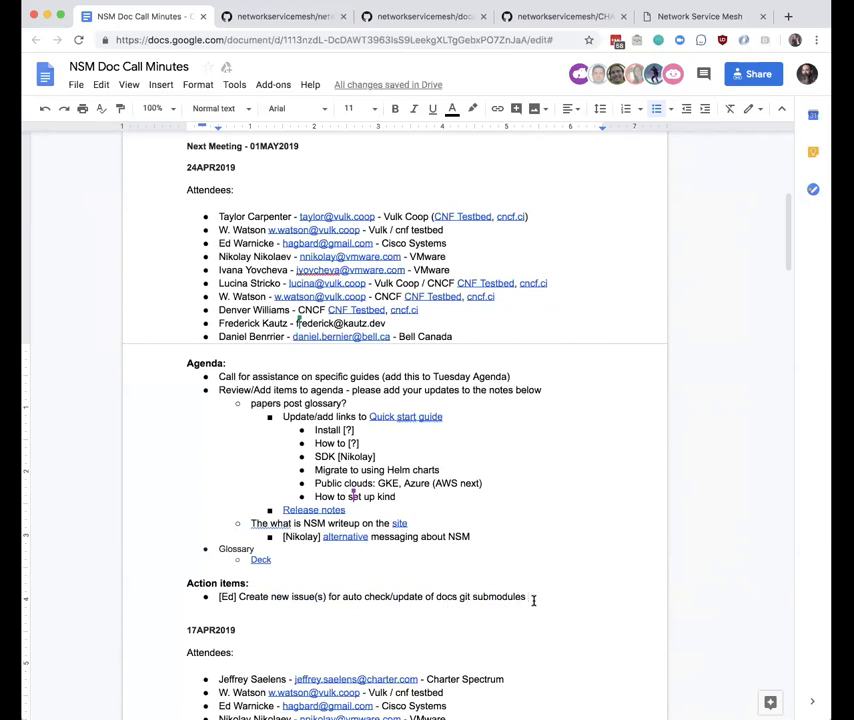
key(Return)
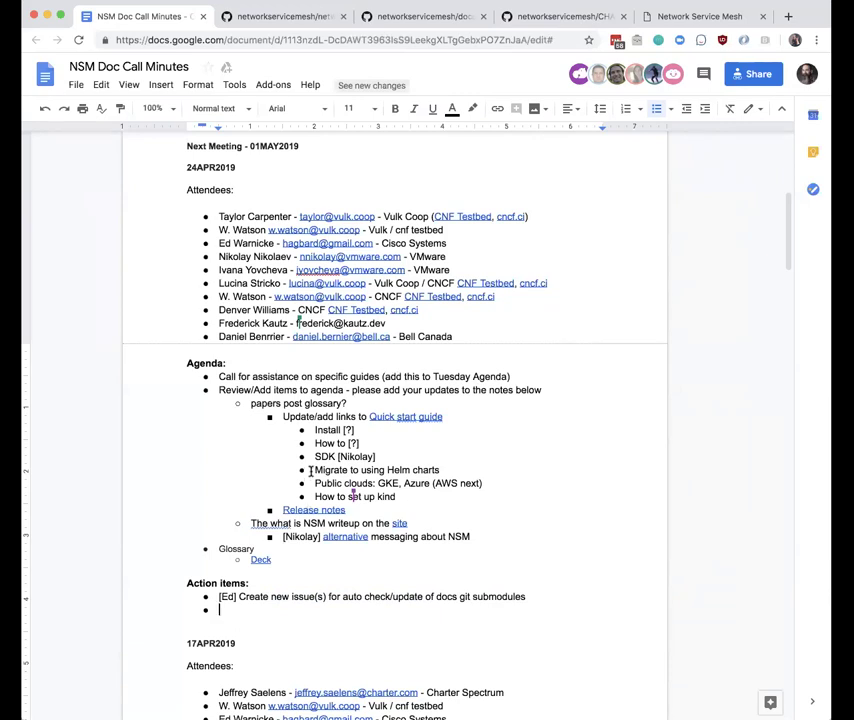
click(311, 470)
click(234, 606)
click(315, 469)
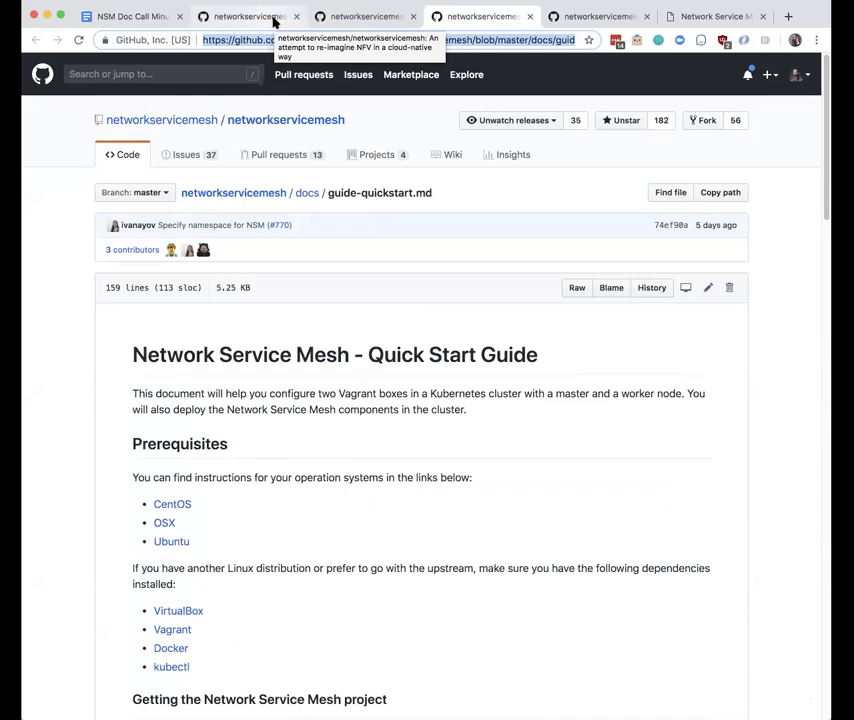
click(273, 18)
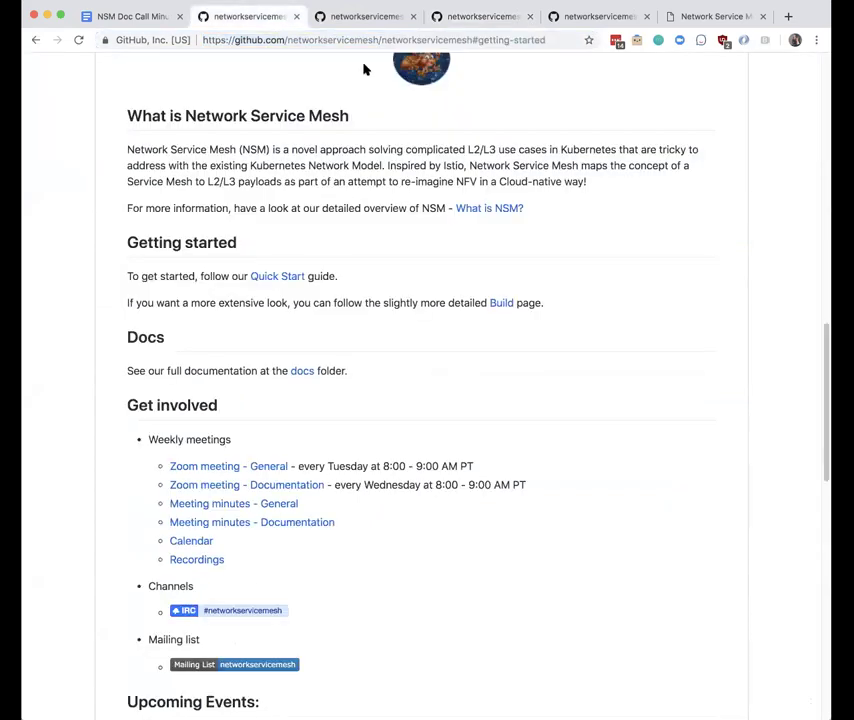
key(ctrl+shift+Tab)
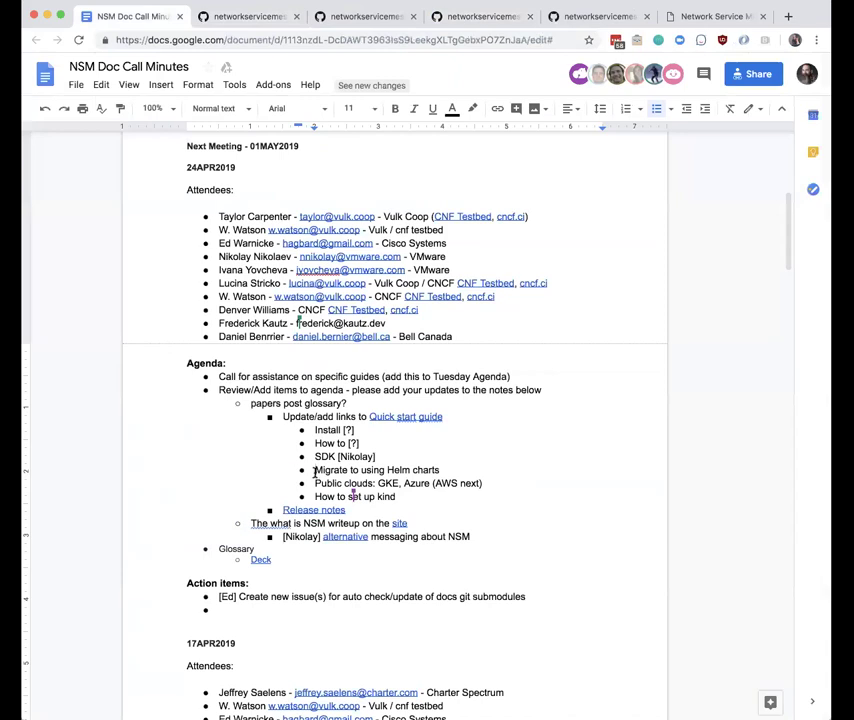
Replace 'Migrate to using Helm charts' with 'Update main guide to use helm charts or link to doc for using helm charts'
click(315, 470)
text(Update)
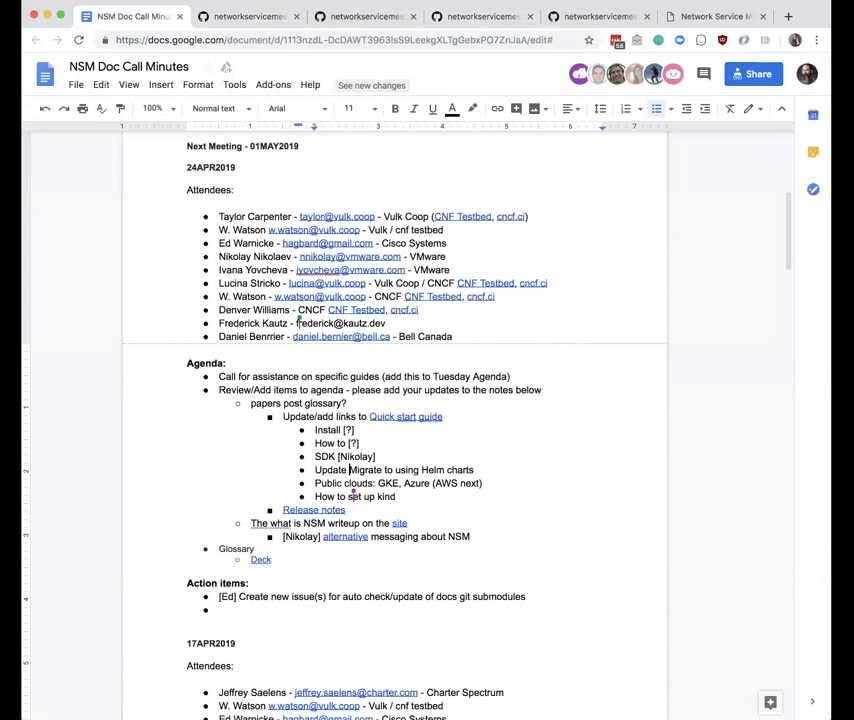
text(main )
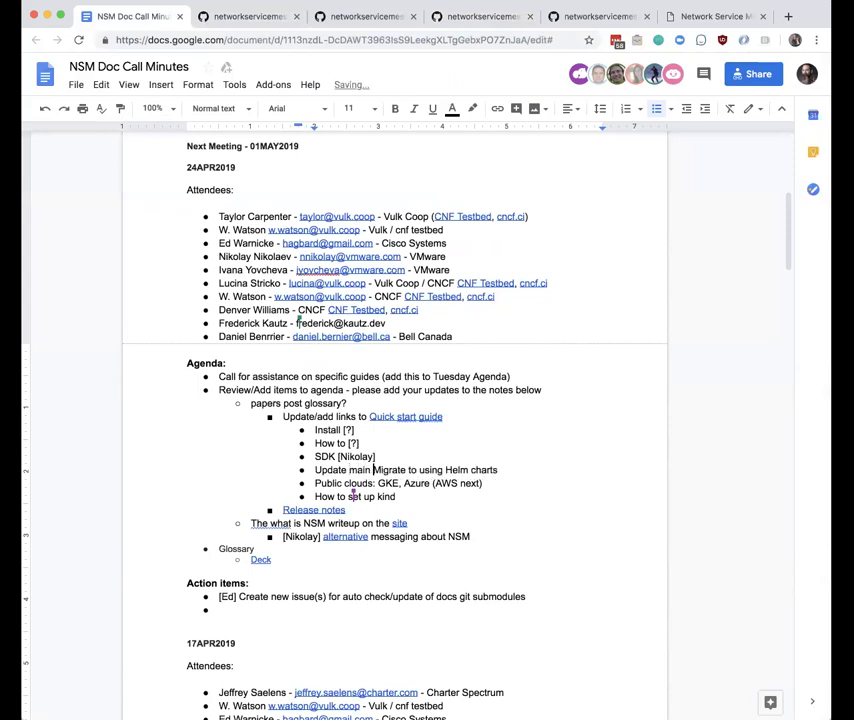
text(c)
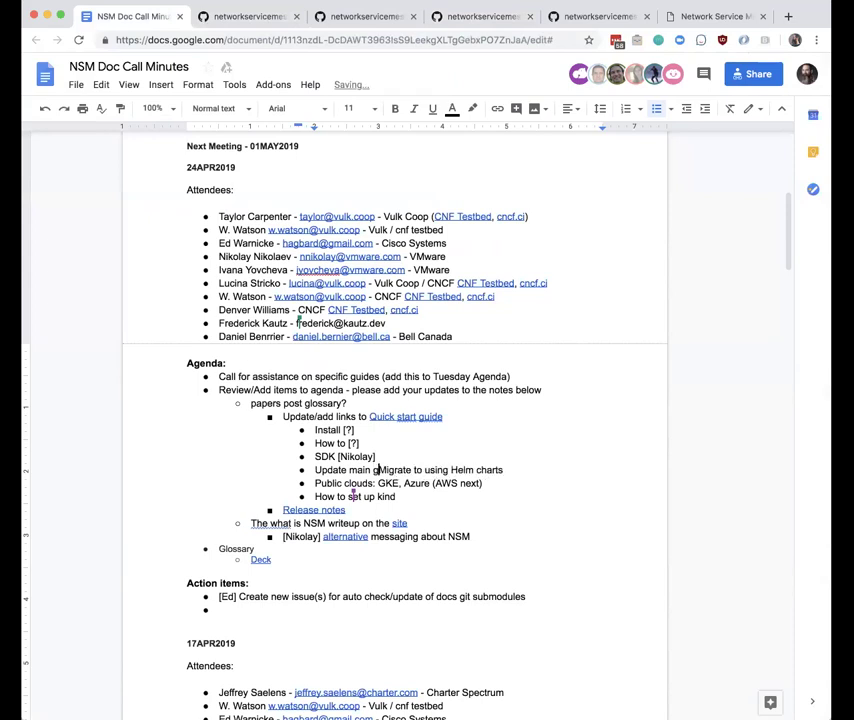
text(uide )
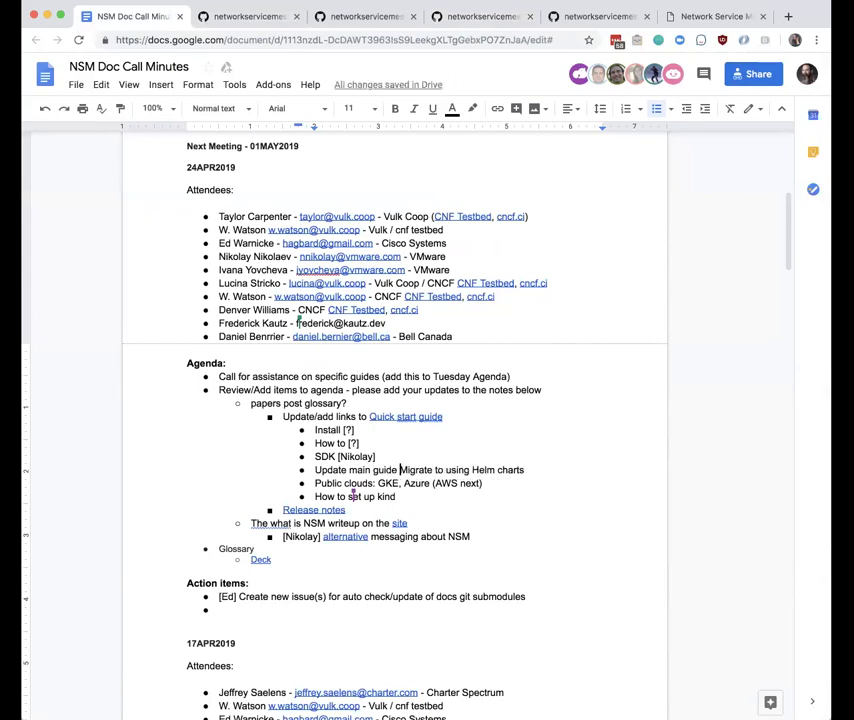
text(to )
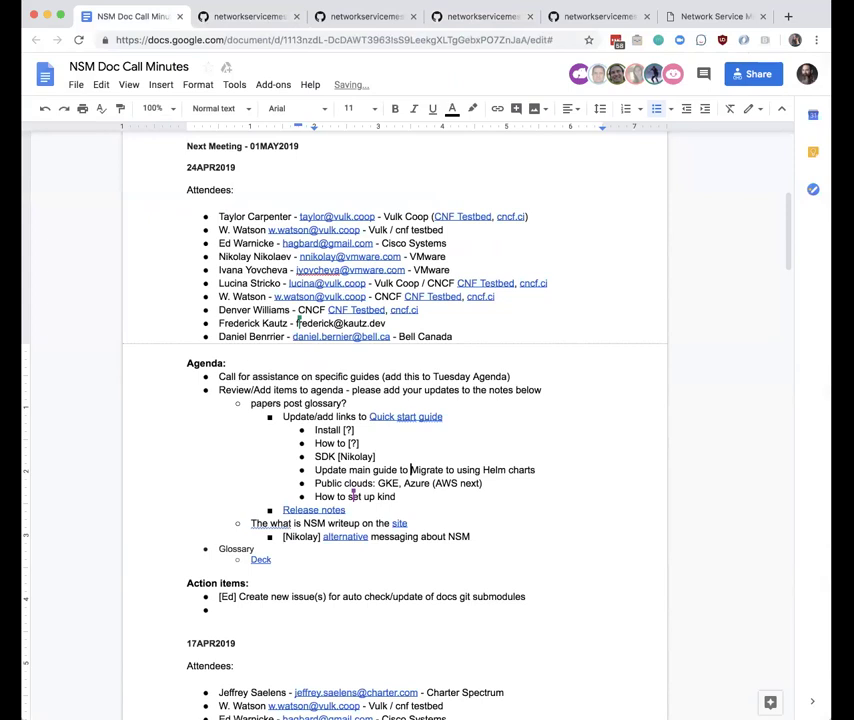
text(use helm char)
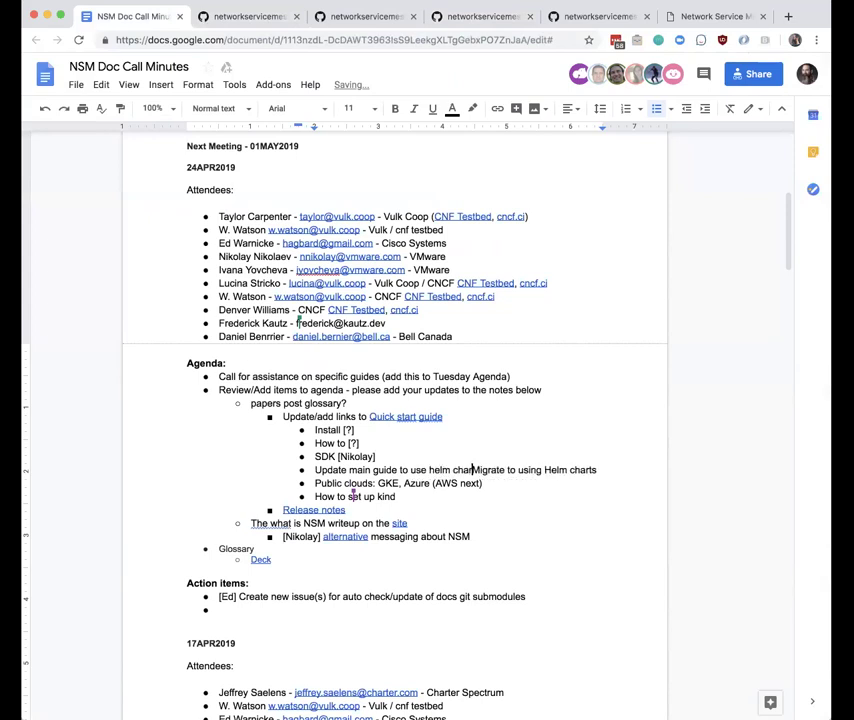
text(ts or link)
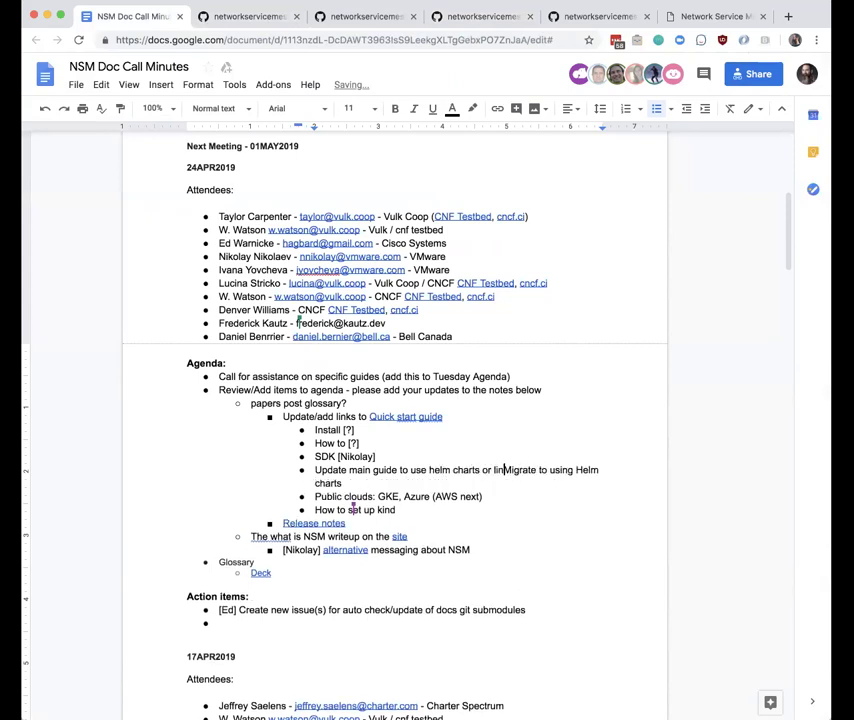
text( to doc for usign hel)
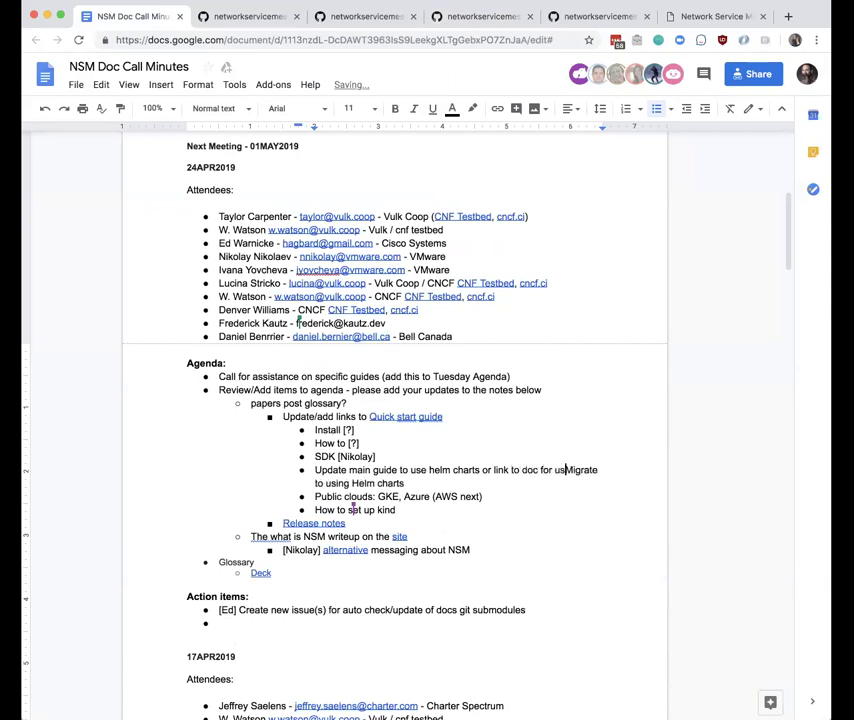
key(BackSpace)
key(BackSpace)
key(BackSpace)
key(BackSpace)
key(BackSpace)
key(BackSpace)
key(BackSpace)
text(ing helm )
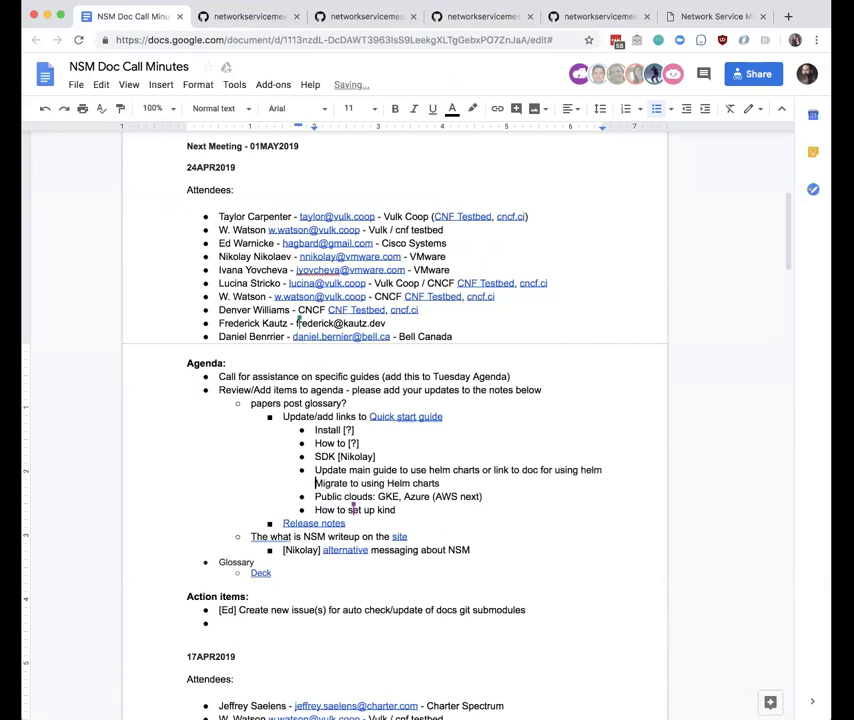
text(charts)
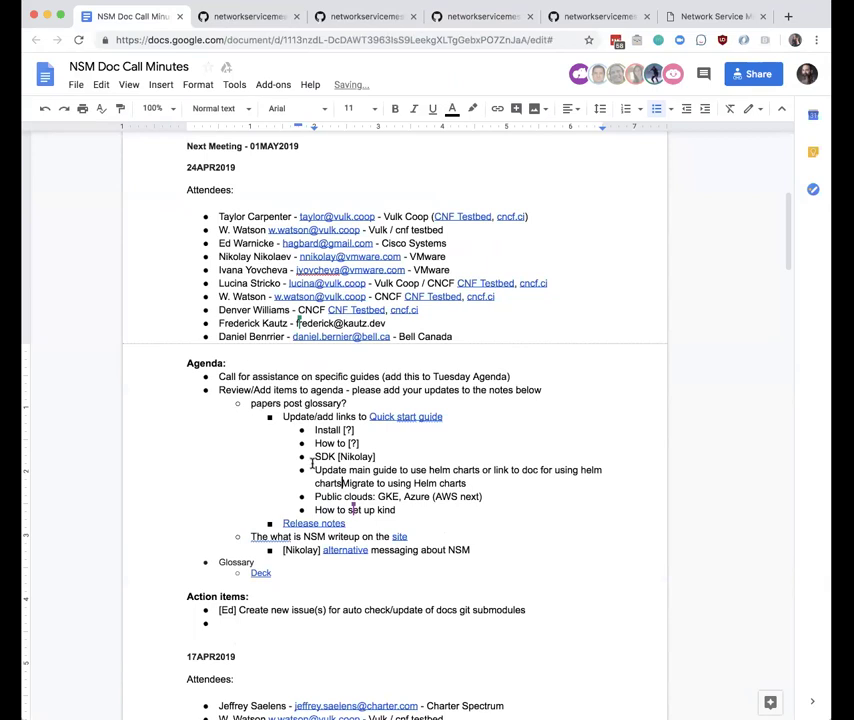
drag(468, 483, 342, 484)
key(BackSpace)
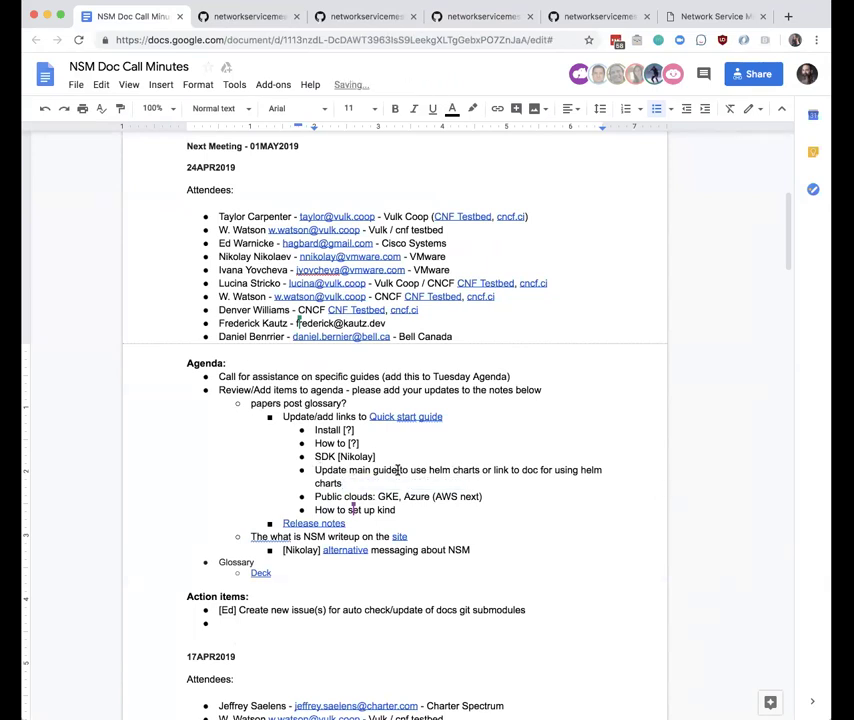
Link 'main guide' to the pasted networkservicemesh GitHub URL
drag(397, 469, 349, 470)
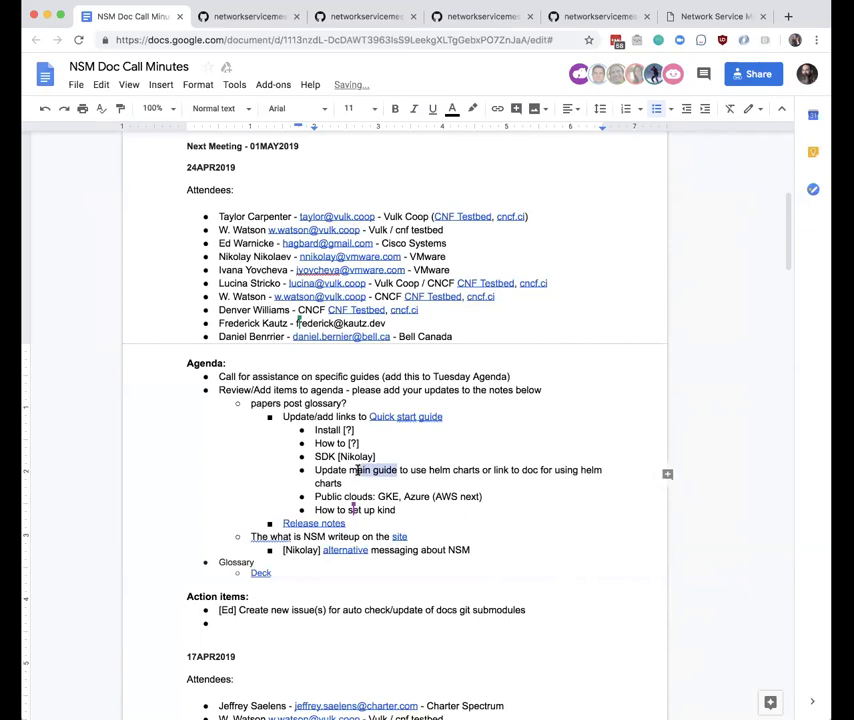
click(497, 108)
text(https://github.com/networkservicemesh/networkservicemesh/blob/master/docs/guide-quickstart.md)
click(532, 589)
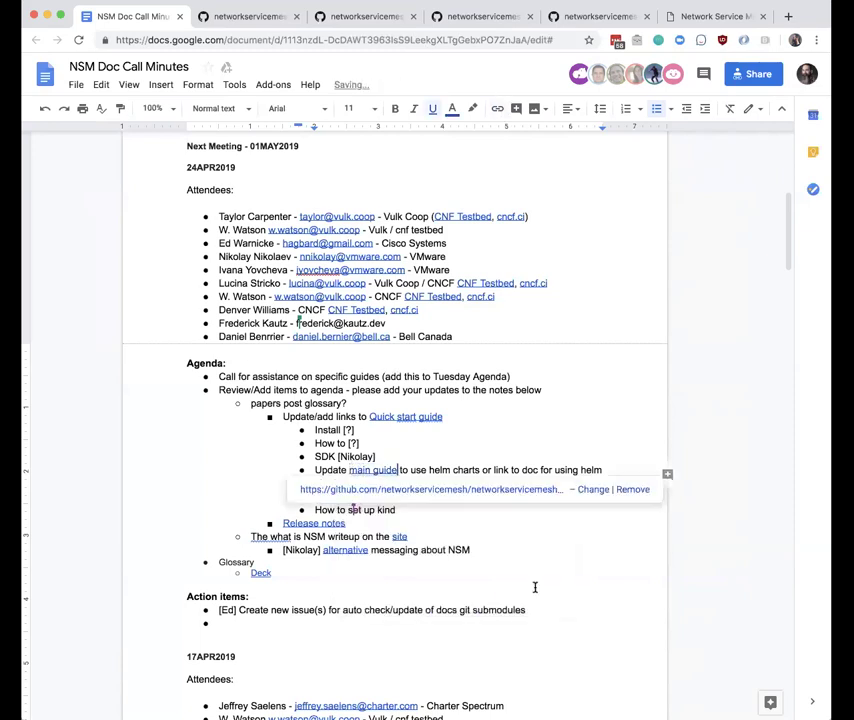
Capitalise the first 'helm' in the bullet to 'Helm'
click(434, 469)
key(BackSpace)
text(H)
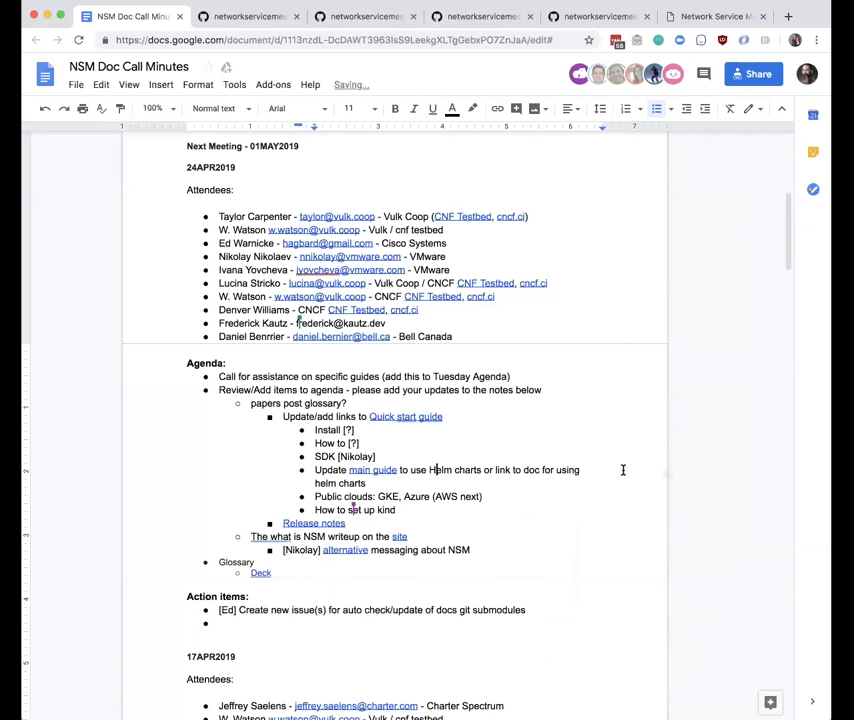
click(320, 483)
Capitalise the second 'Helm' and prefix Public clouds with 'Link to guides for using'
key(BackSpace)
text(H)
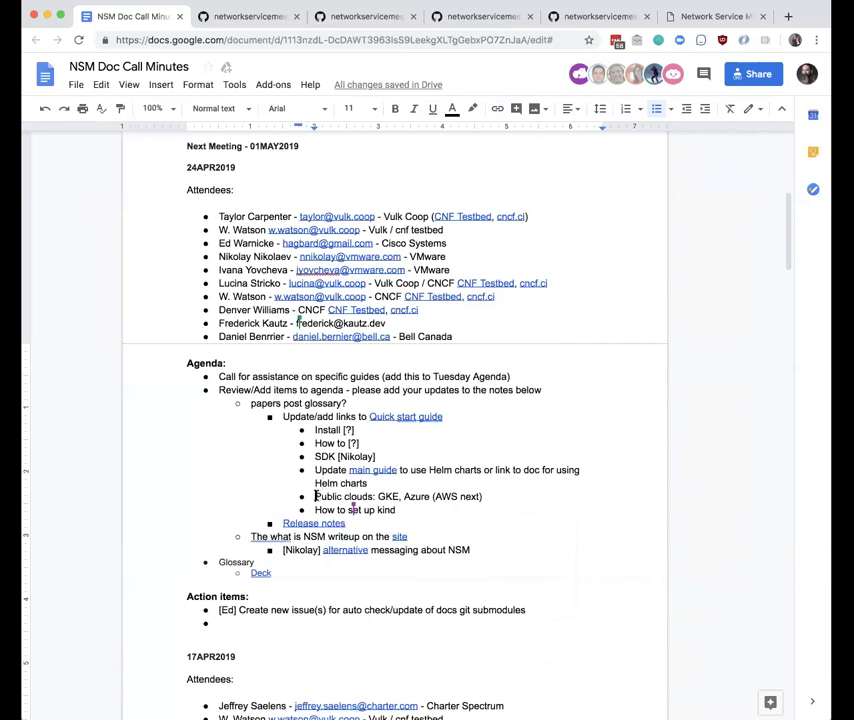
click(315, 496)
text(Link to gu)
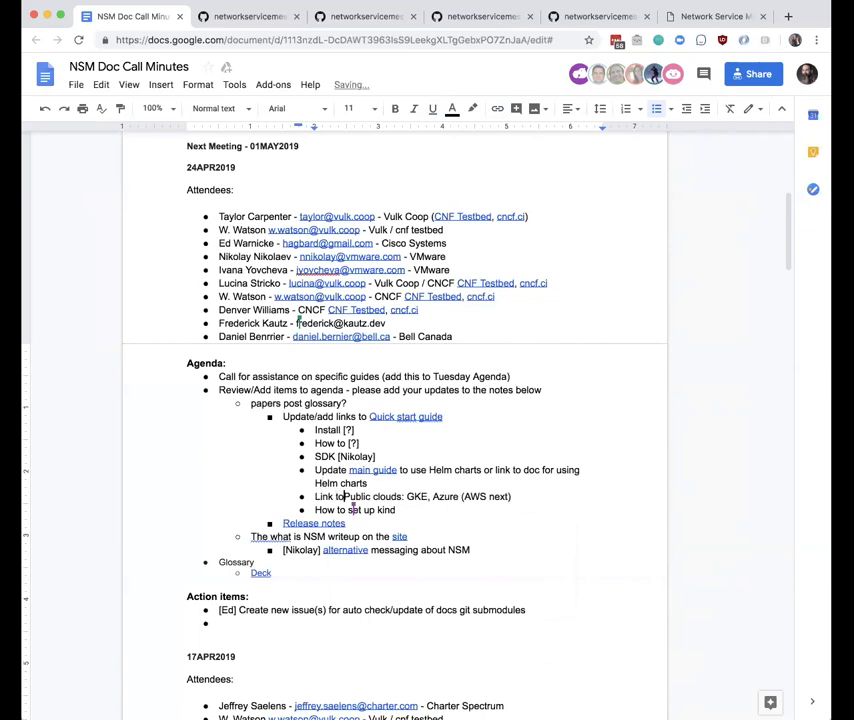
text(ides)
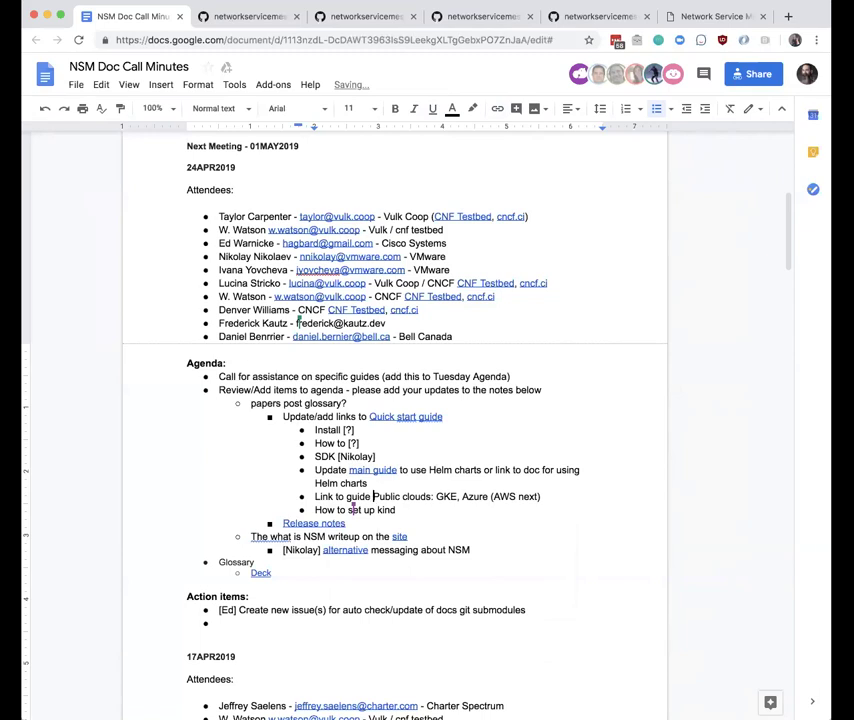
text( for using)
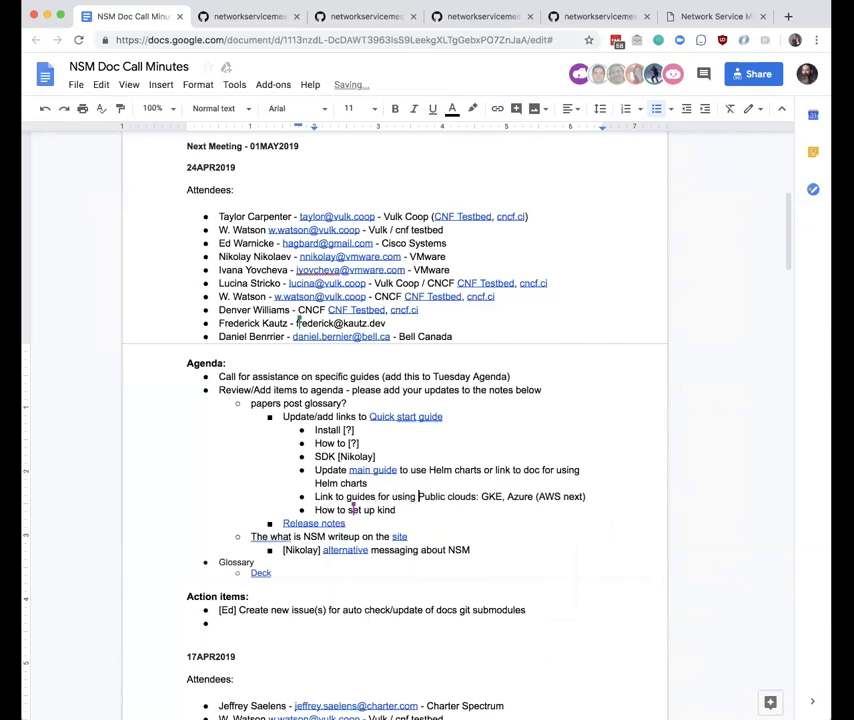
Reword the kind bullet to 'Add link to guide for how to set up kind'
click(316, 510)
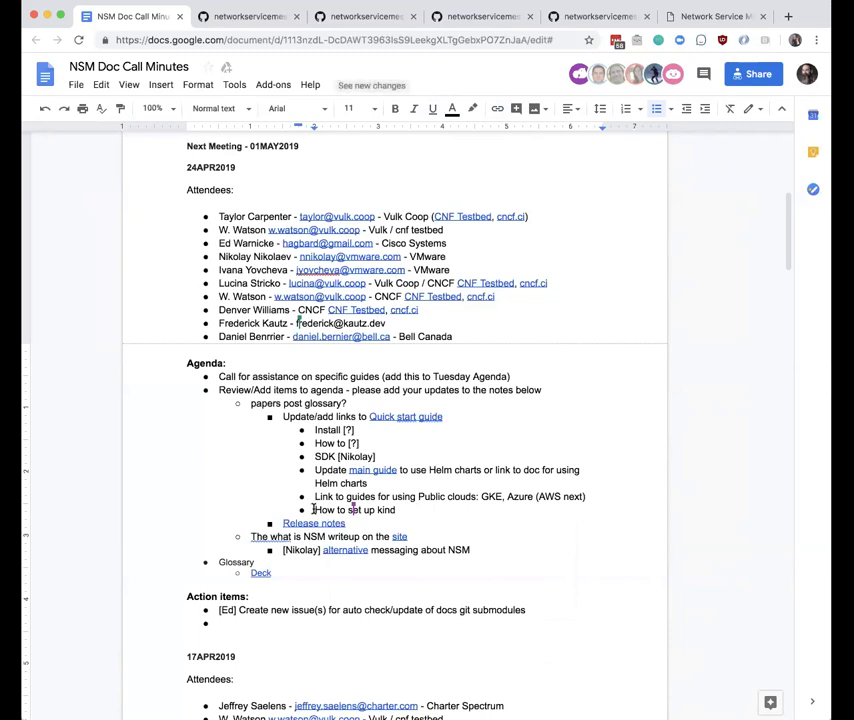
text(Lin)
key(BackSpace)
key(BackSpace)
key(BackSpace)
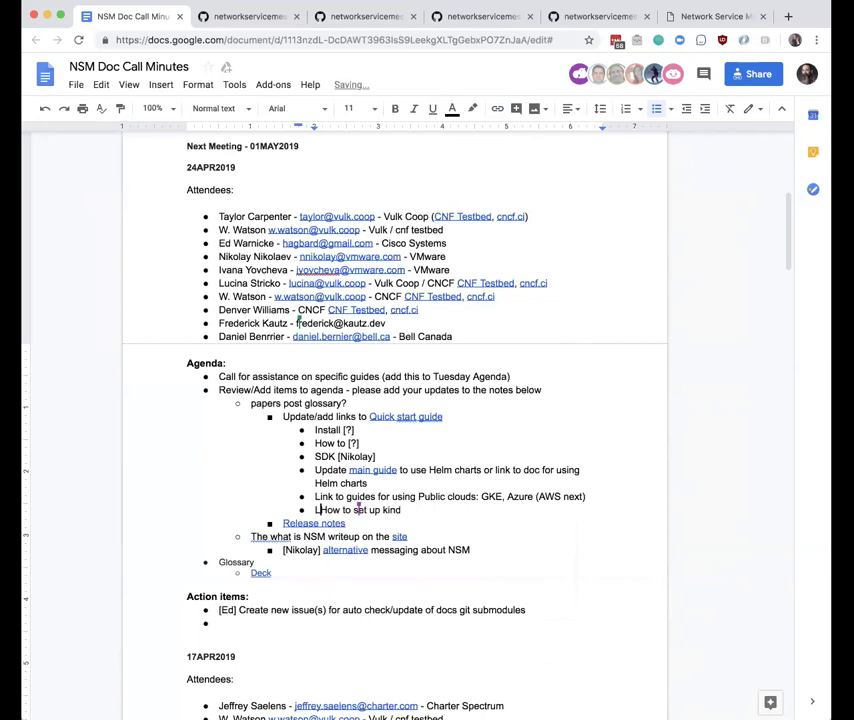
text(Add link to gu)
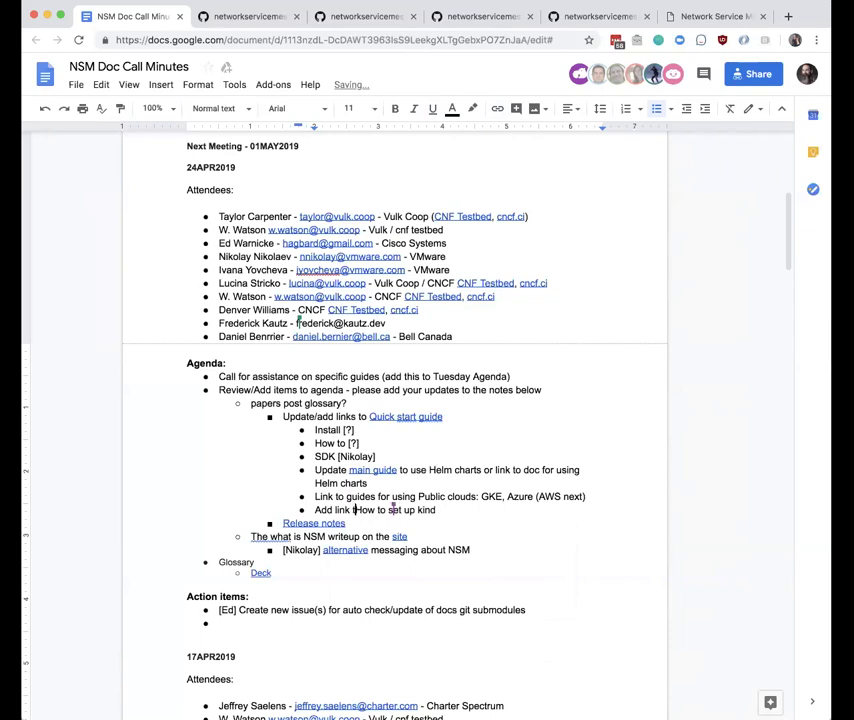
text(ide for)
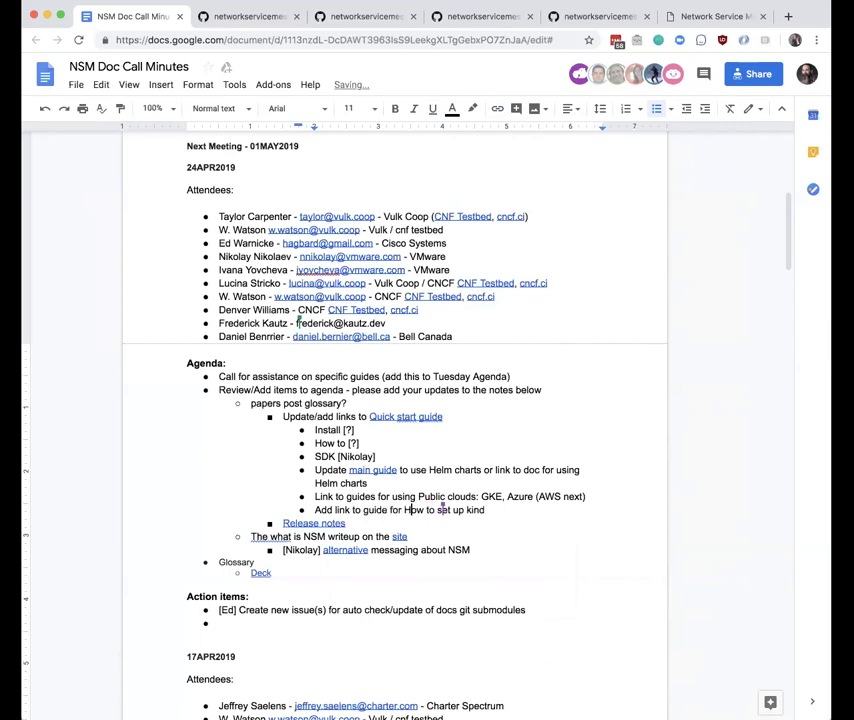
key(BackSpace)
text(h)
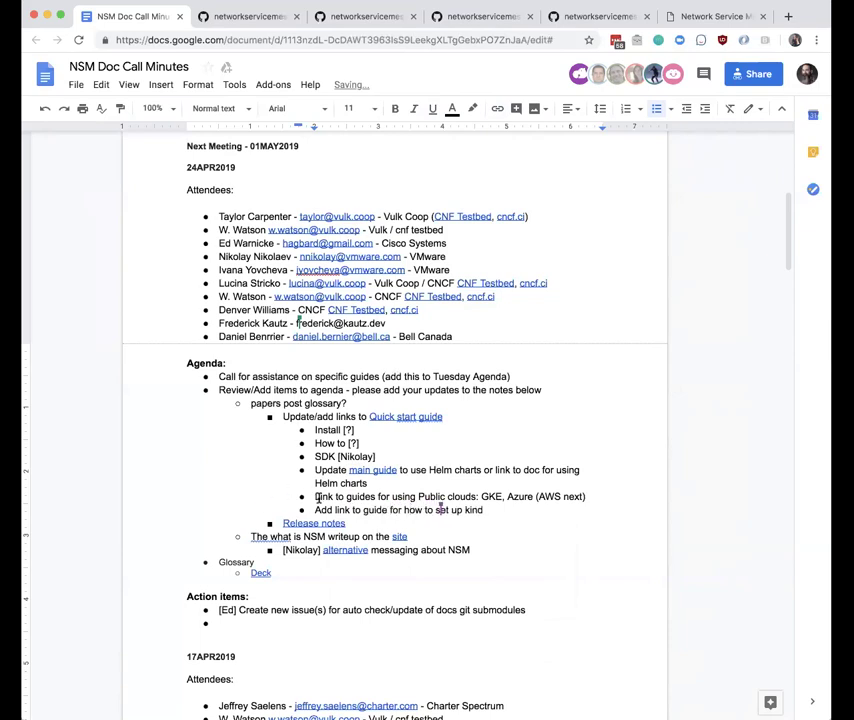
Change the Public clouds prefix to 'Add links to guides for using'
key(Delete)
text(Add l)
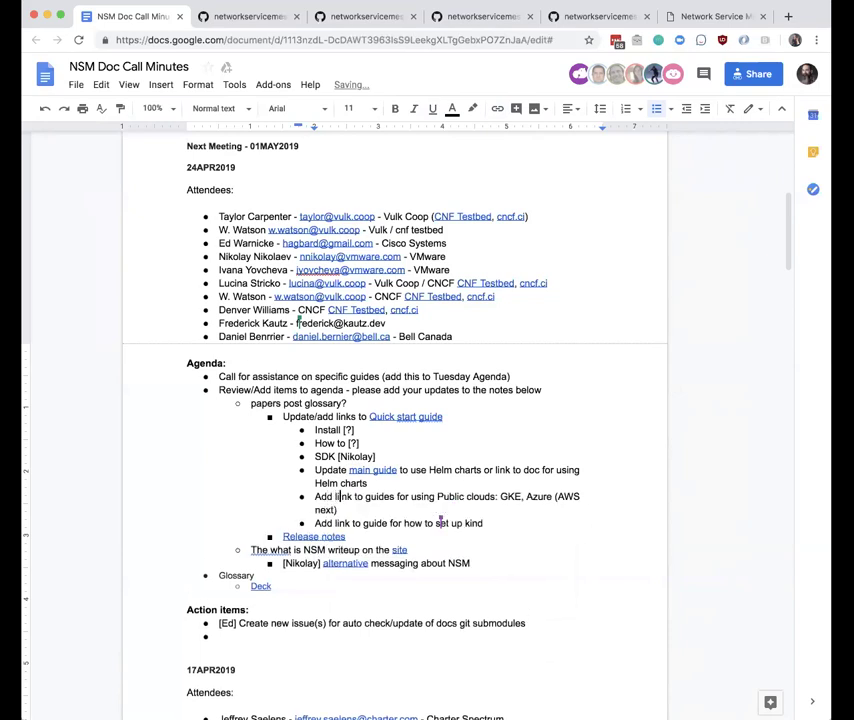
key(Right)
key(Right)
key(Delete)
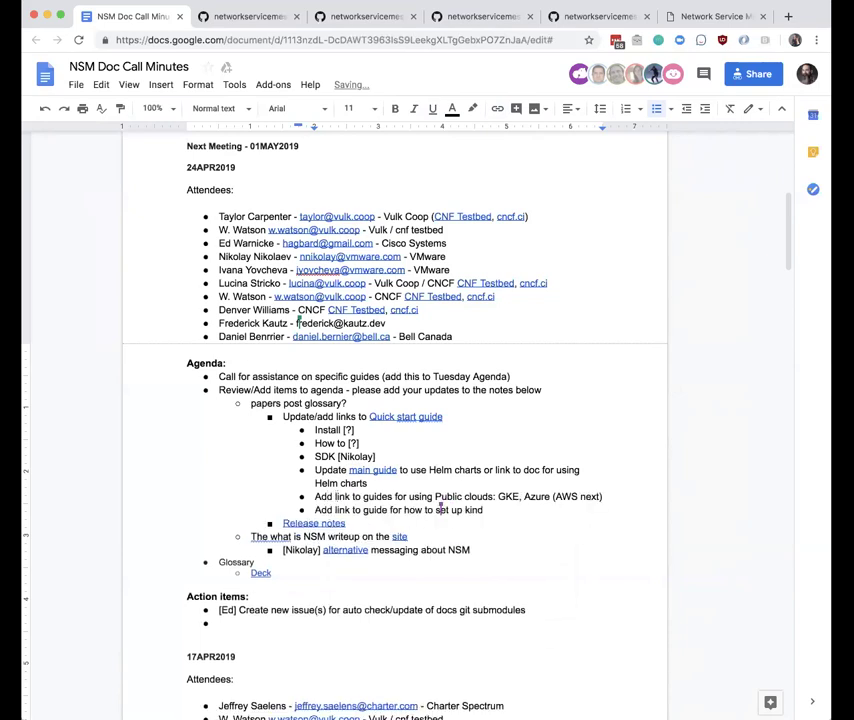
text(s)
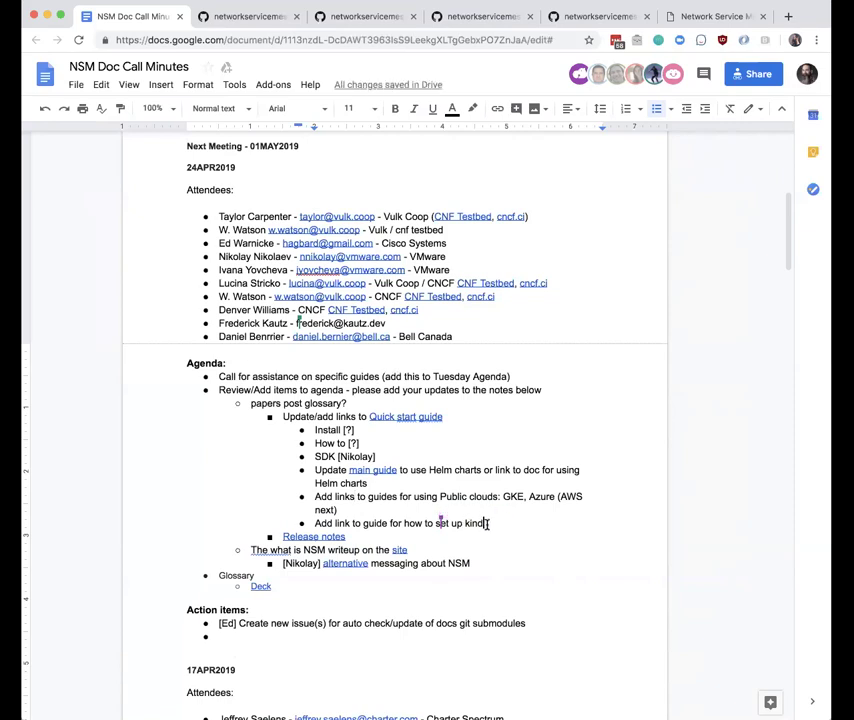
drag(488, 523, 315, 503)
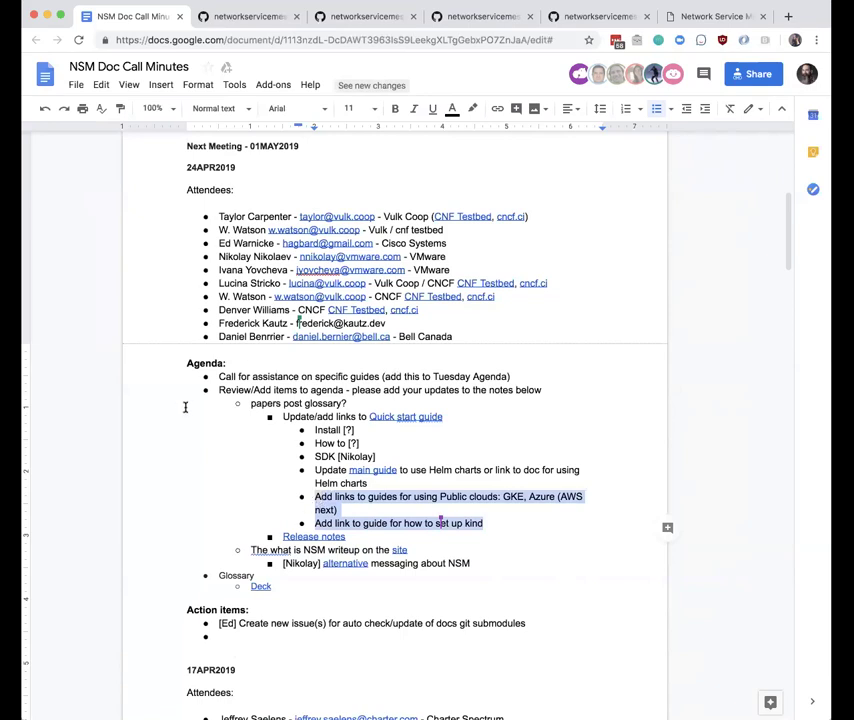
click(333, 486)
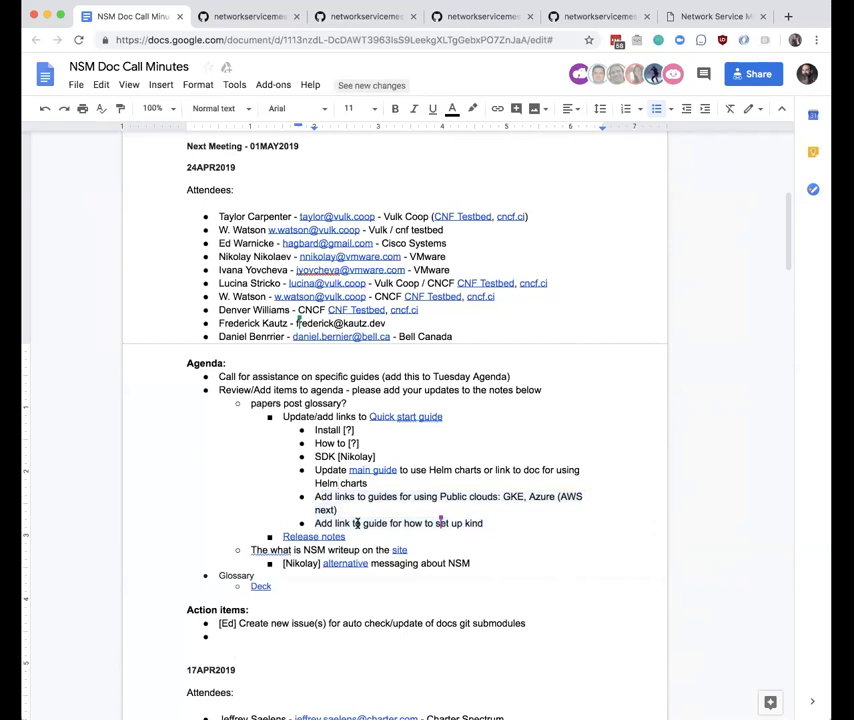
click(311, 496)
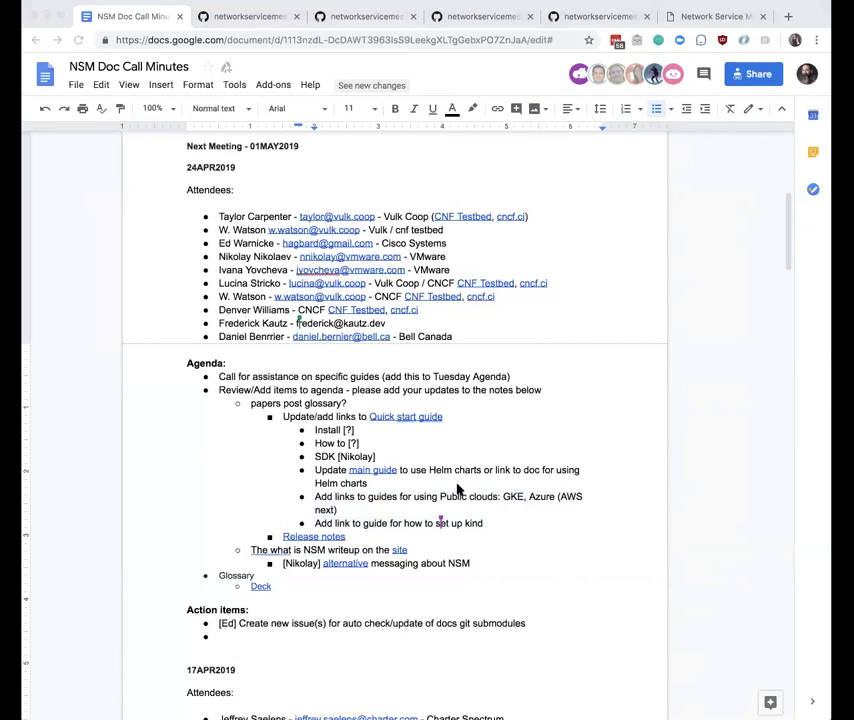
Move the Helm charts update, public cloud guide links and kind setup guide items under Action items
click(490, 524)
drag(489, 523, 311, 474)
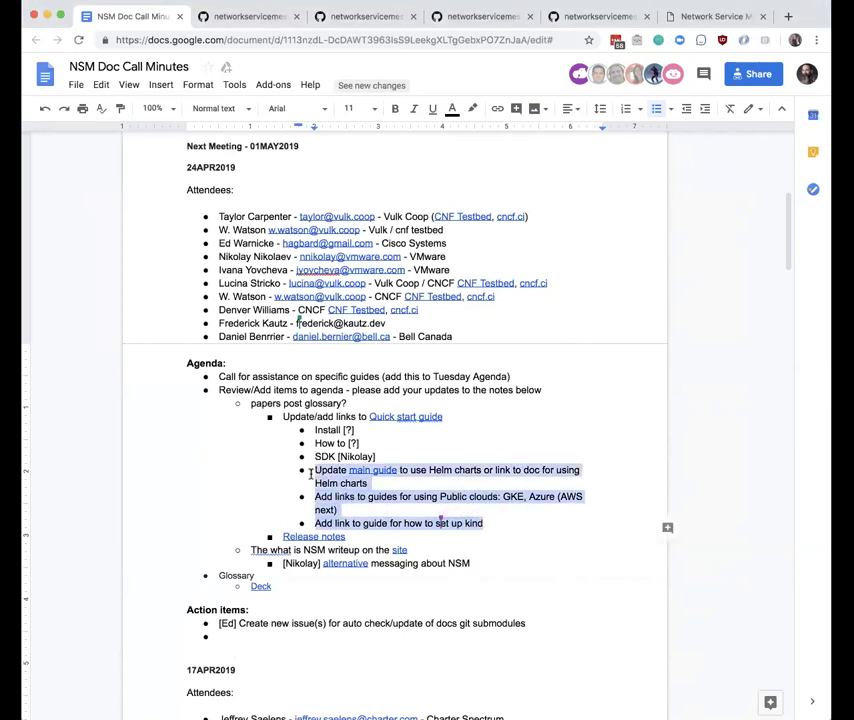
key(BackSpace)
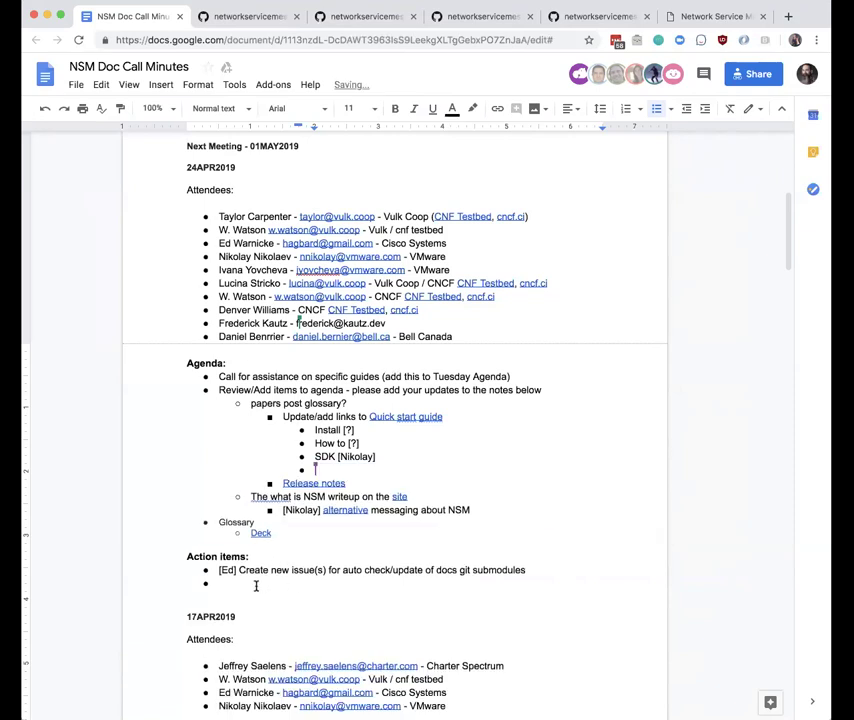
key(super+z)
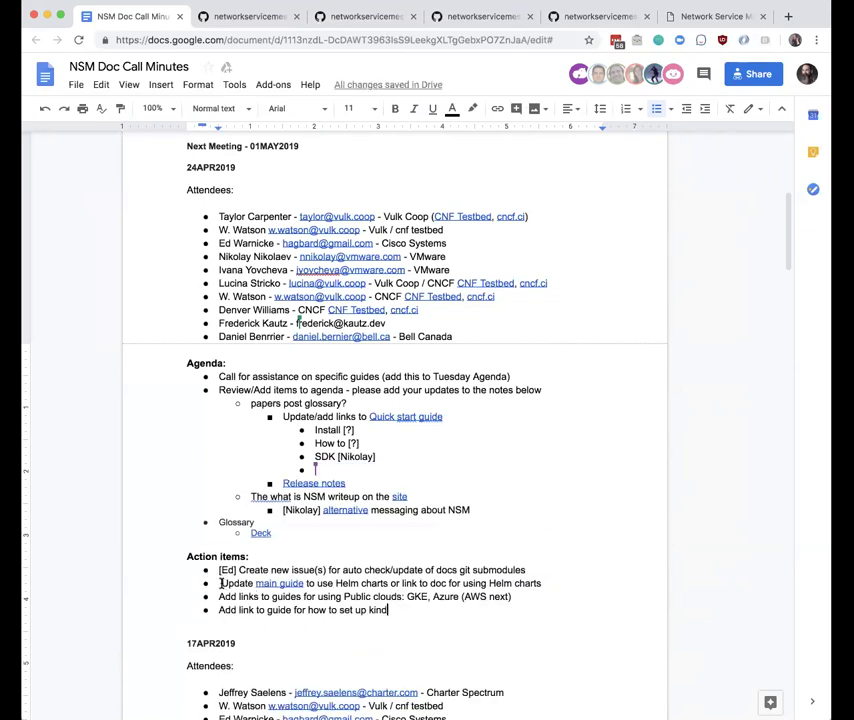
click(221, 583)
key(BackSpace)
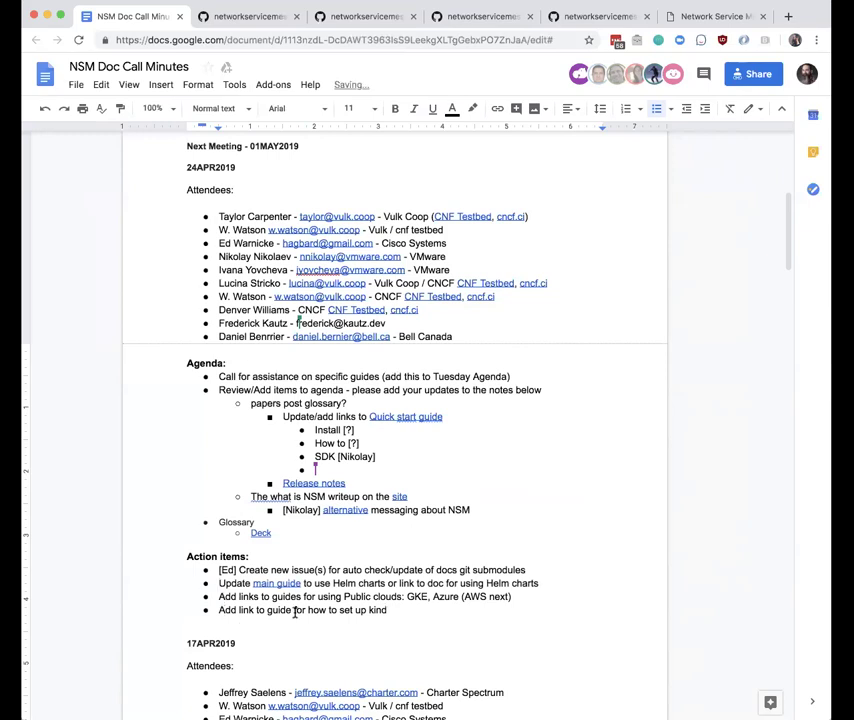
click(347, 467)
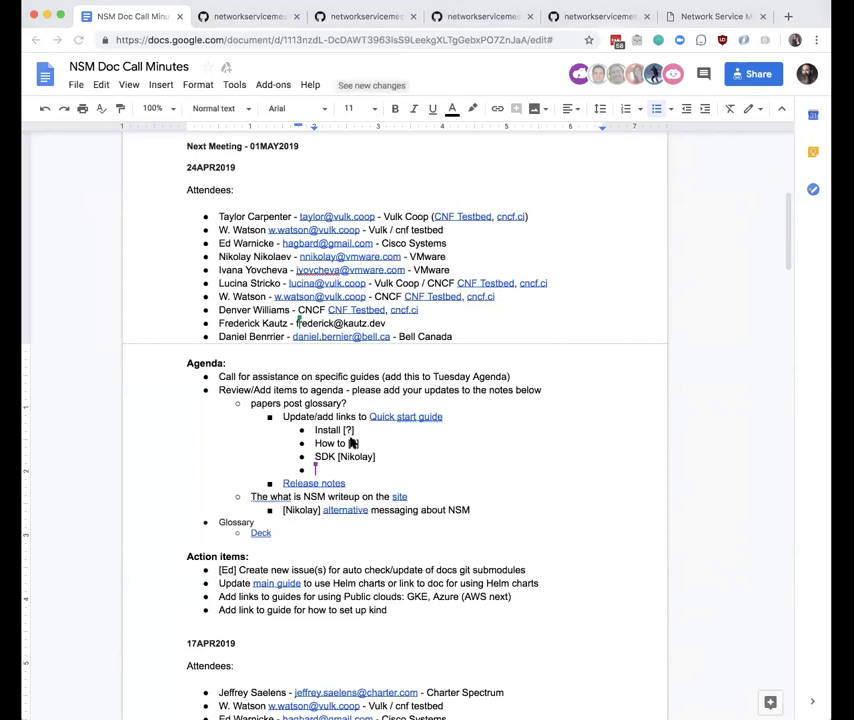
Outdent 'Update/add links to Quick start guide' one level to match 'papers post glossary?'
click(349, 442)
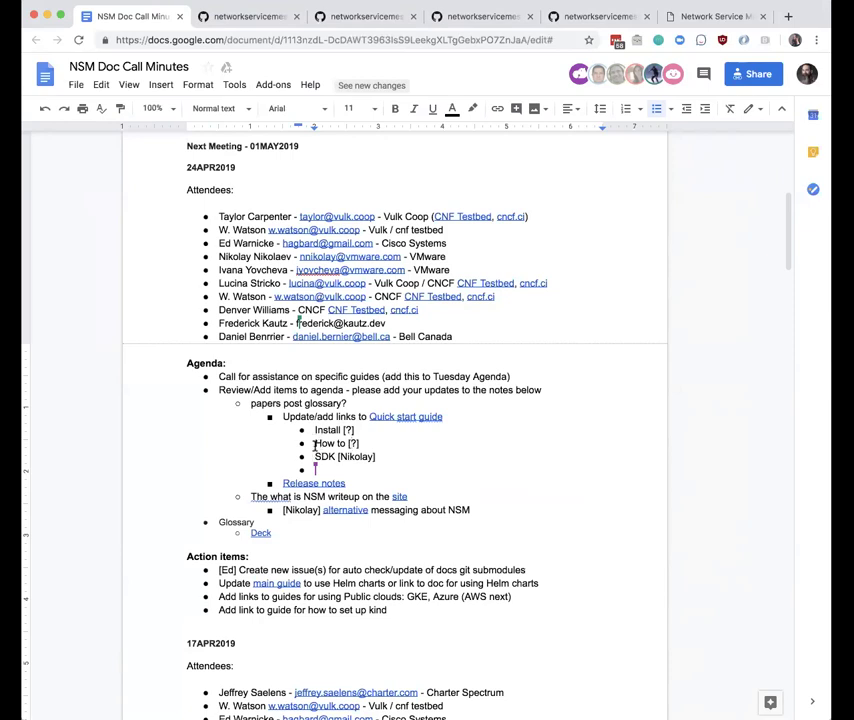
click(251, 403)
drag(251, 403, 346, 403)
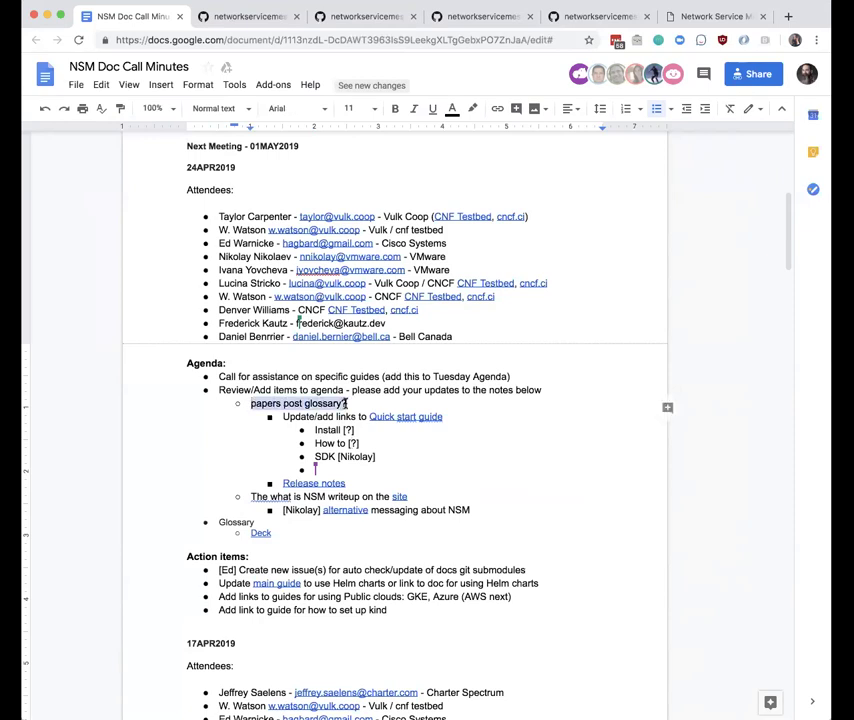
drag(346, 403, 245, 402)
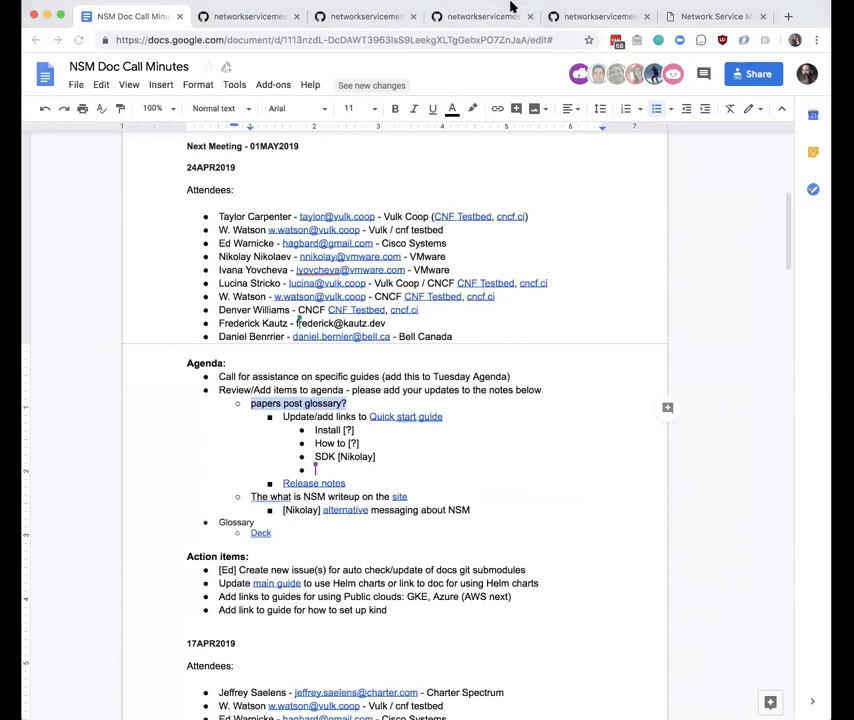
click(284, 416)
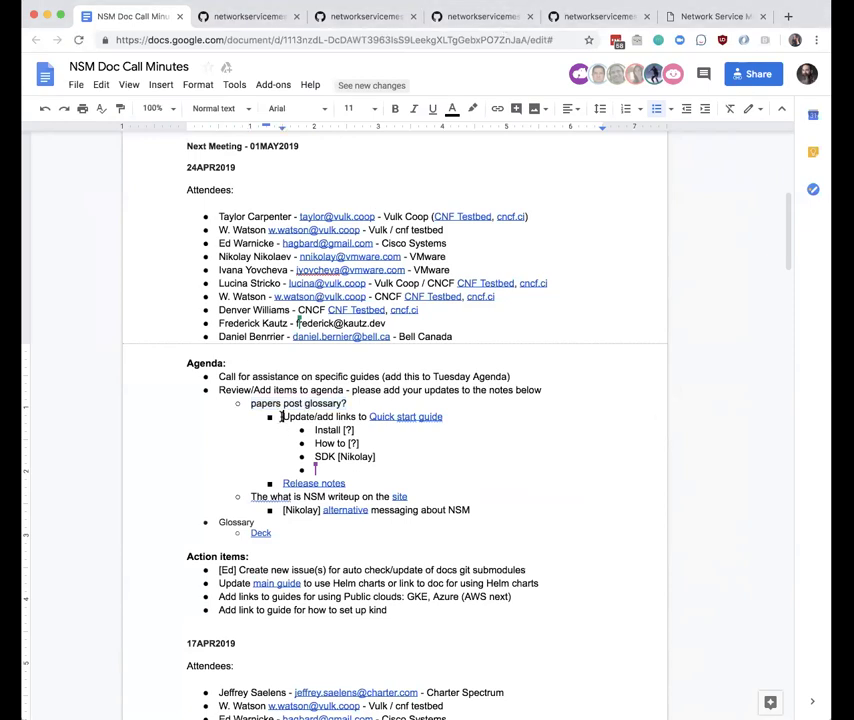
click(686, 109)
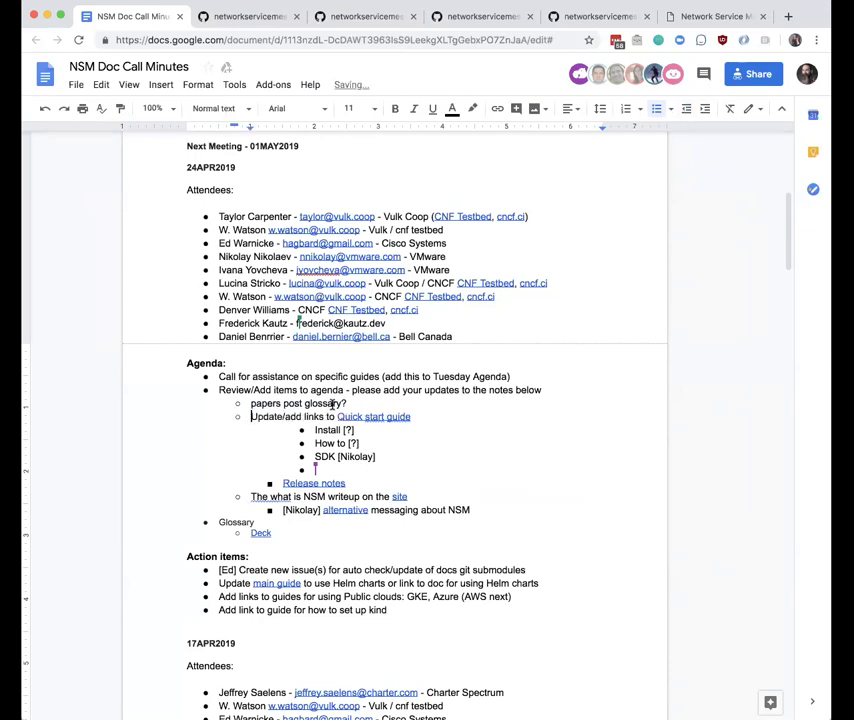
click(353, 404)
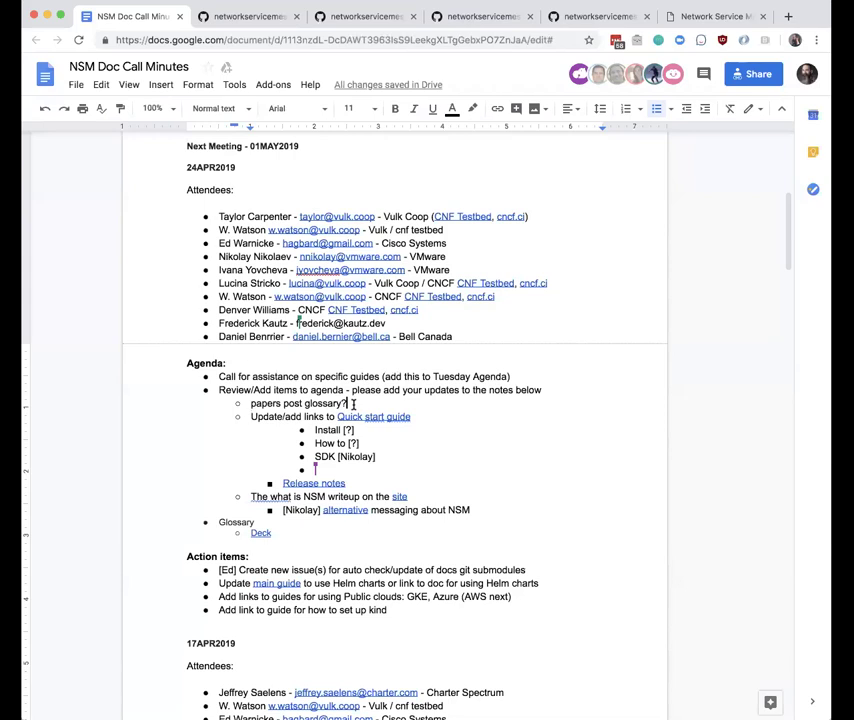
click(250, 404)
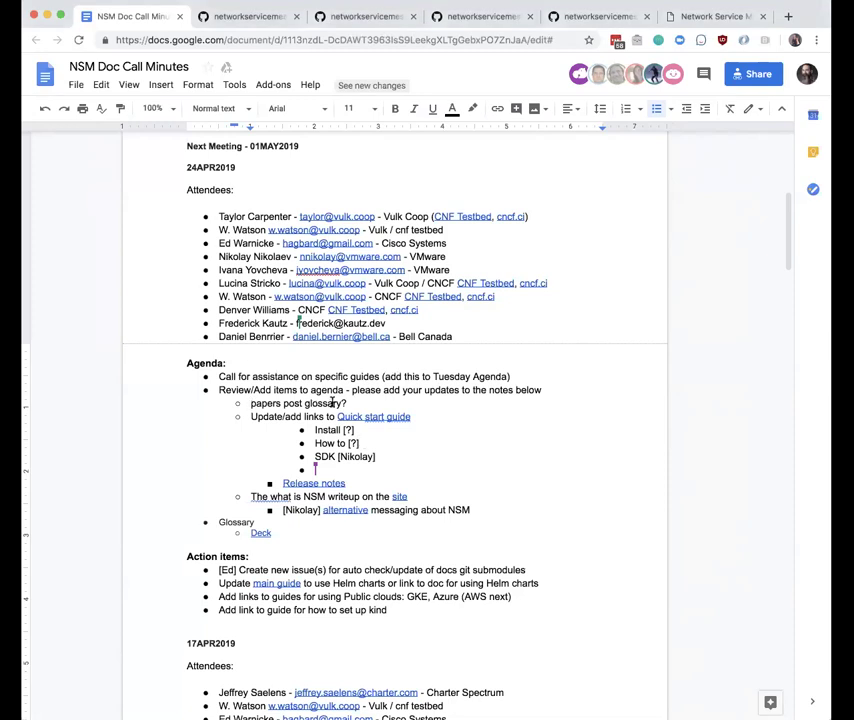
drag(348, 403, 250, 403)
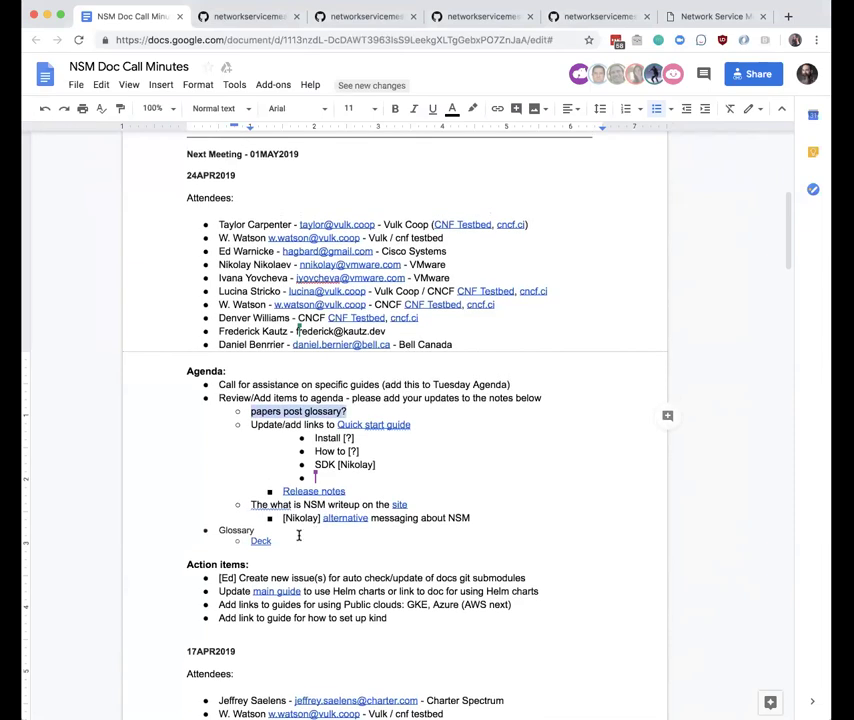
click(283, 543)
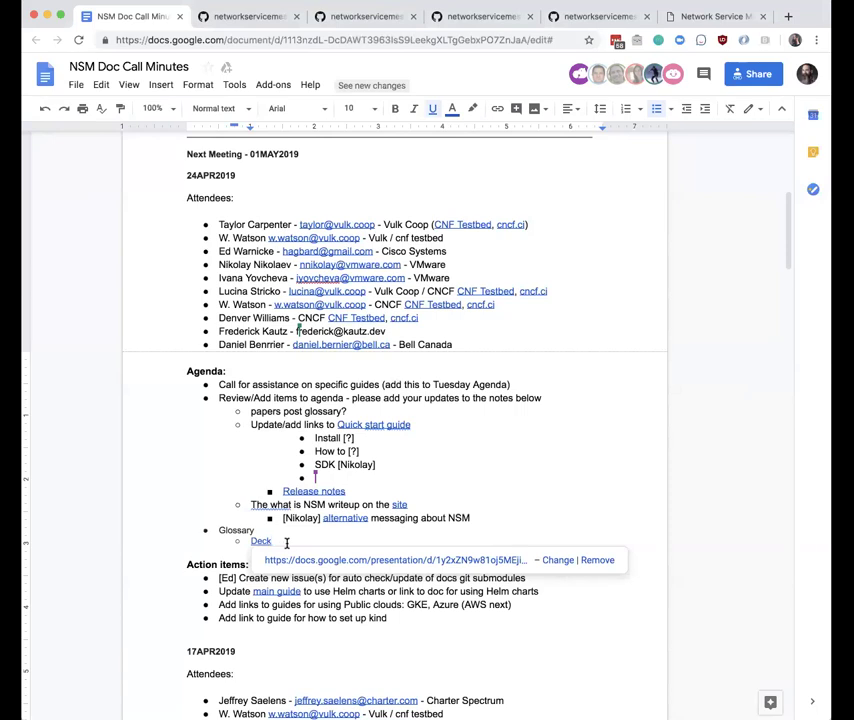
click(250, 411)
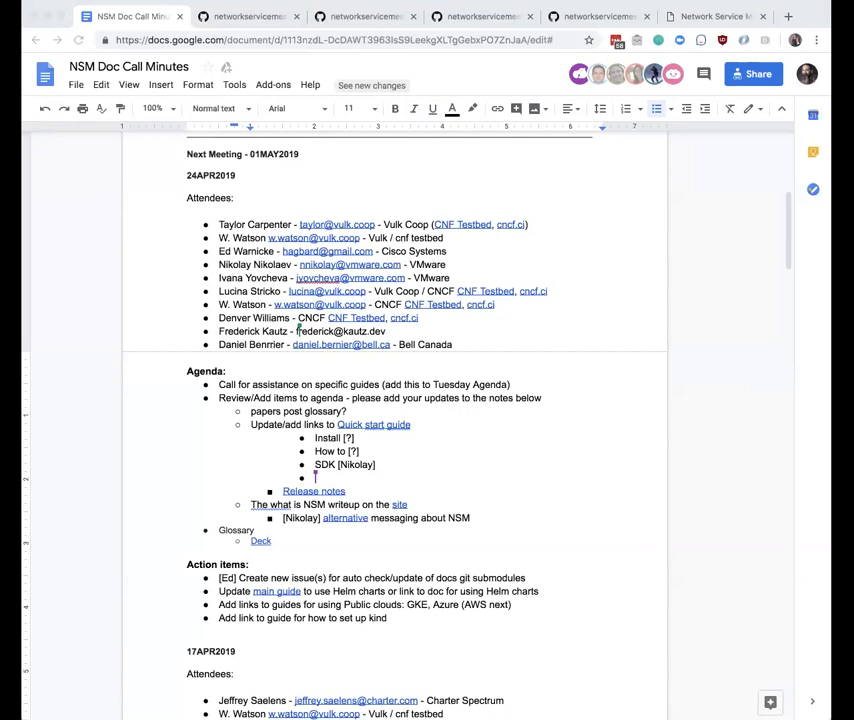
click(258, 541)
View the linked Definitions and Terms Deck in Slides, then switch back to the NSM Doc Call Minutes tab
click(272, 560)
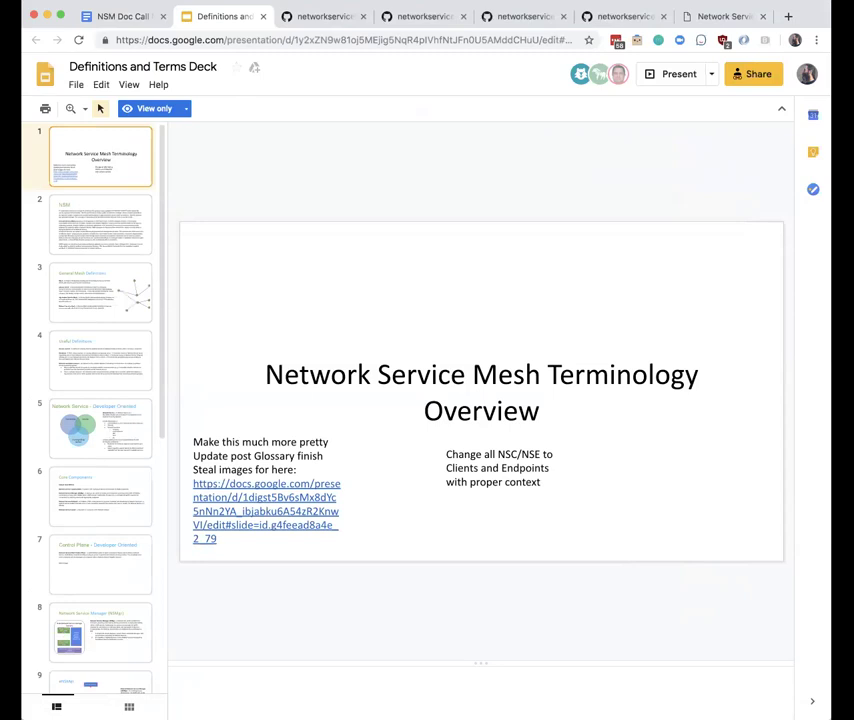
click(120, 17)
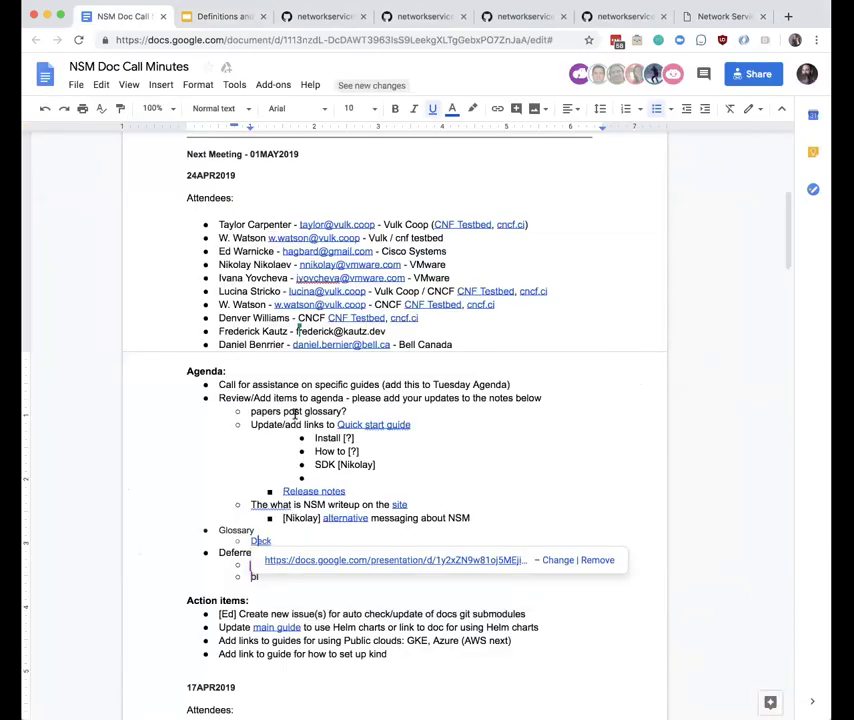
Prefix the Deferred 'Papers' sub-item with 'Glossary' so it reads Glossary Papers
click(174, 488)
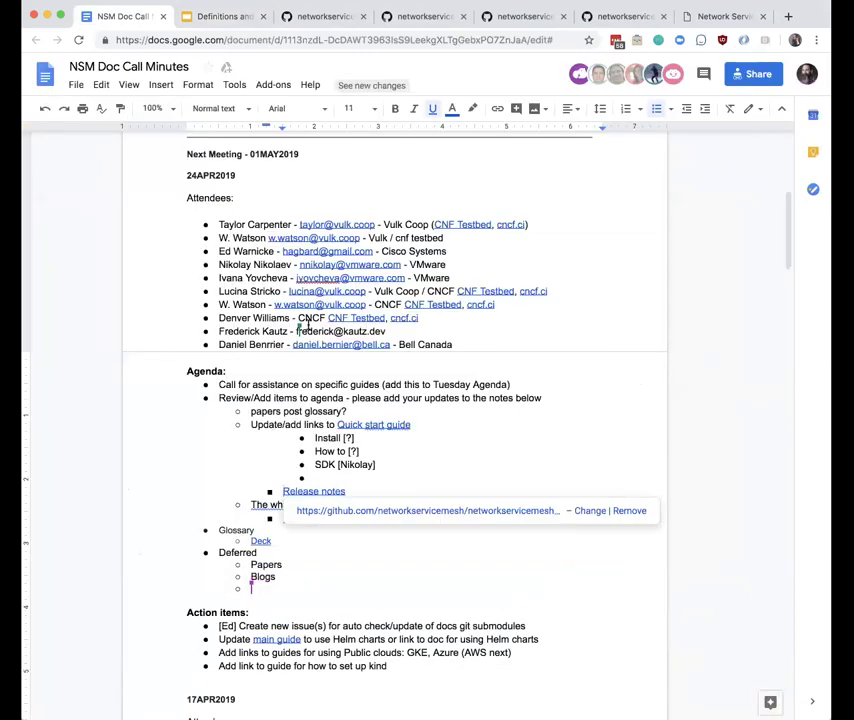
click(251, 564)
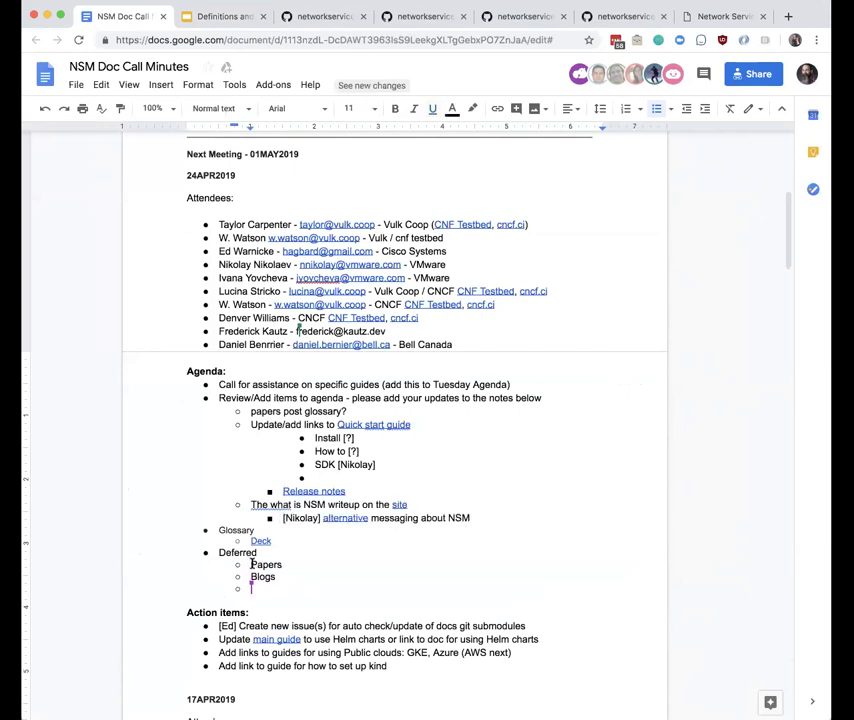
text(Glossary)
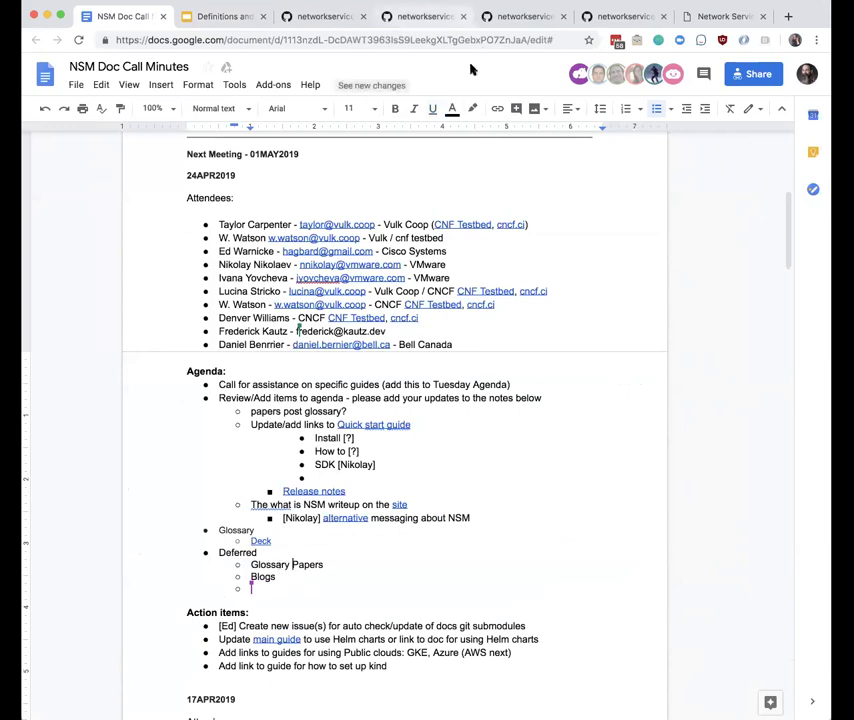
click(330, 464)
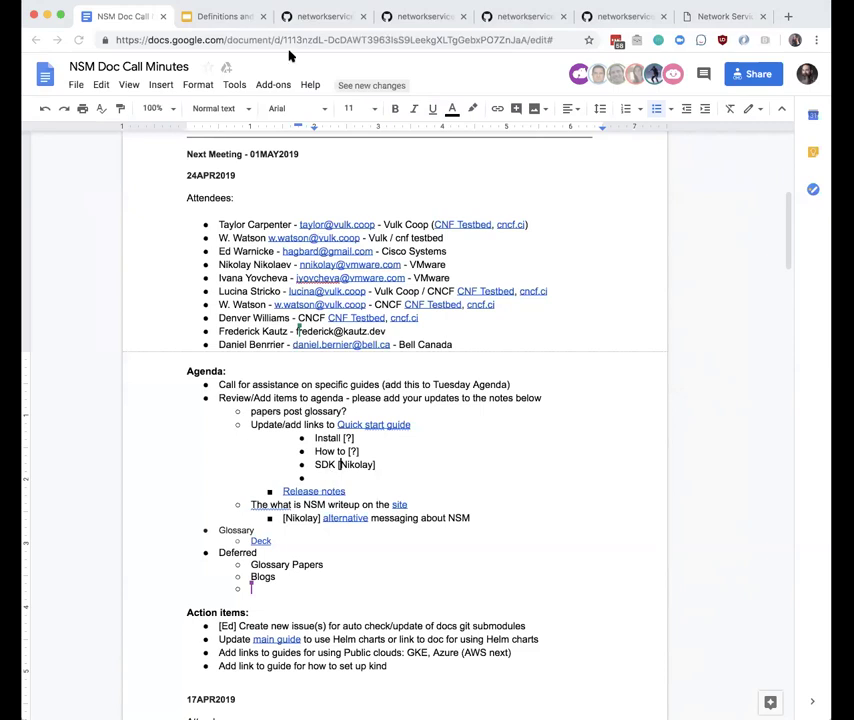
click(314, 17)
scroll(281, 444, up, 10)
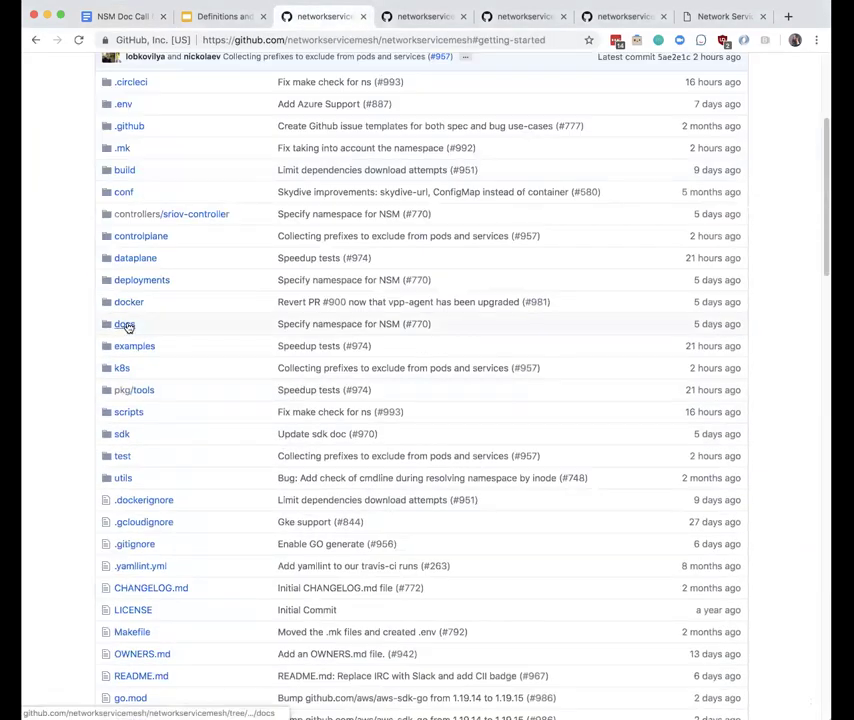
click(126, 325)
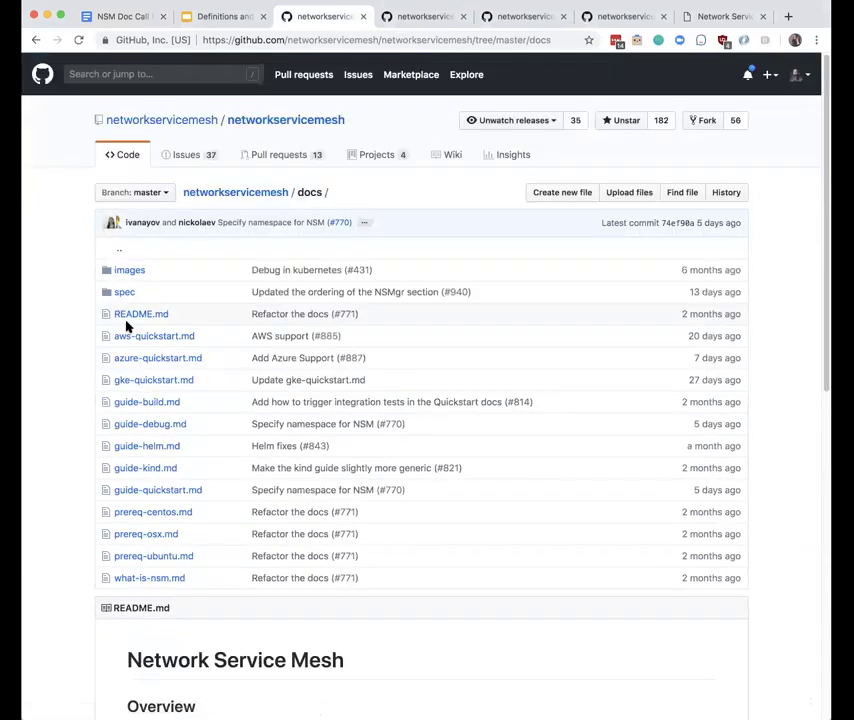
click(35, 40)
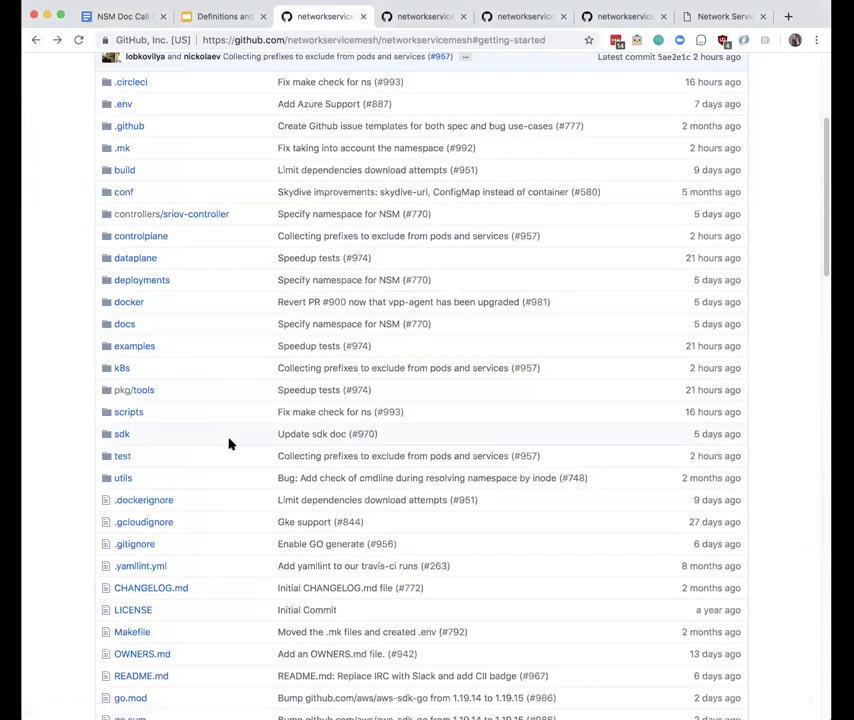
click(121, 435)
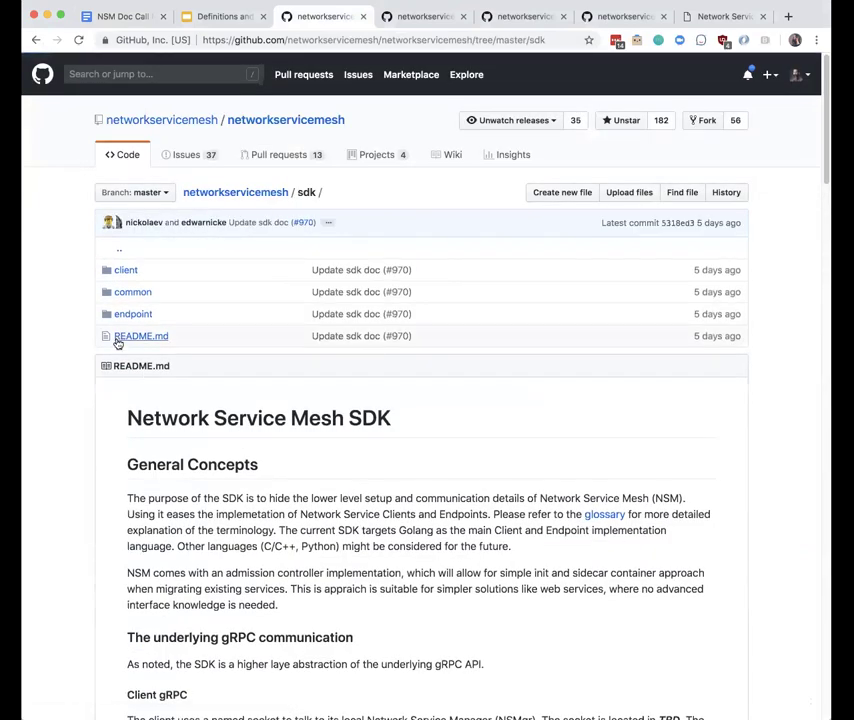
click(135, 336)
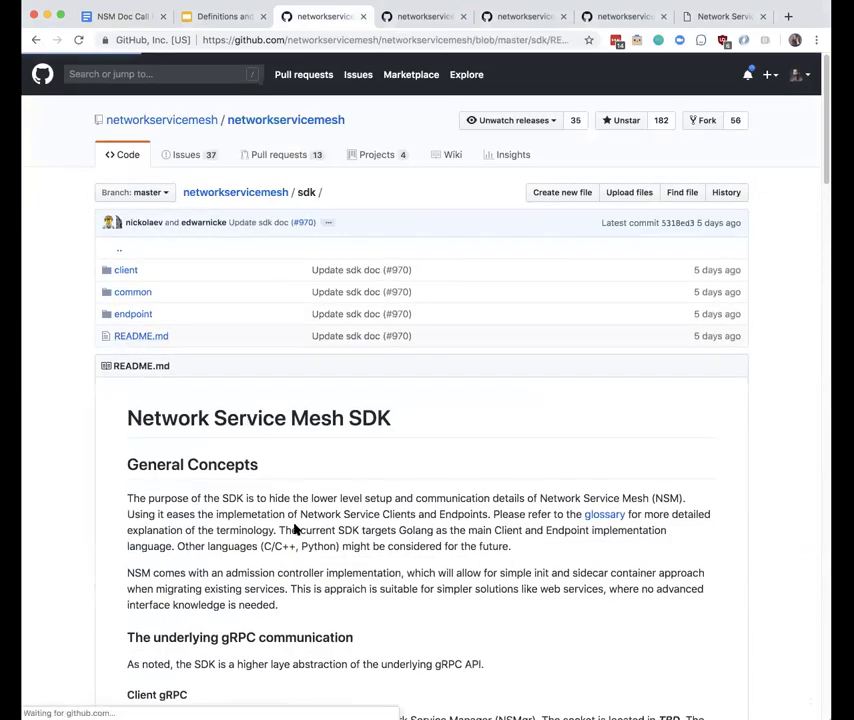
scroll(268, 542, down, 1)
scroll(268, 542, down, 5)
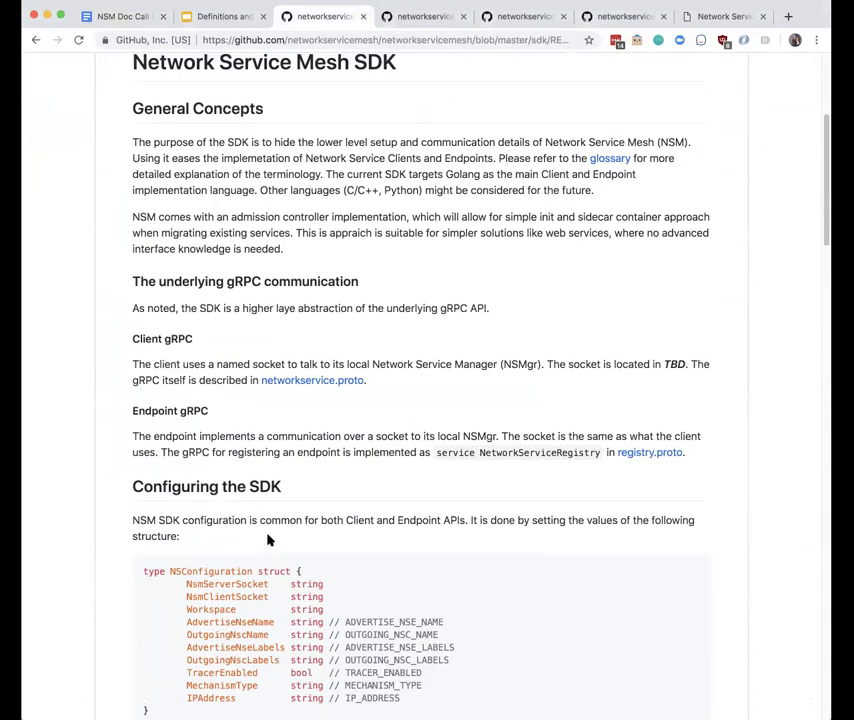
scroll(311, 532, up, 4)
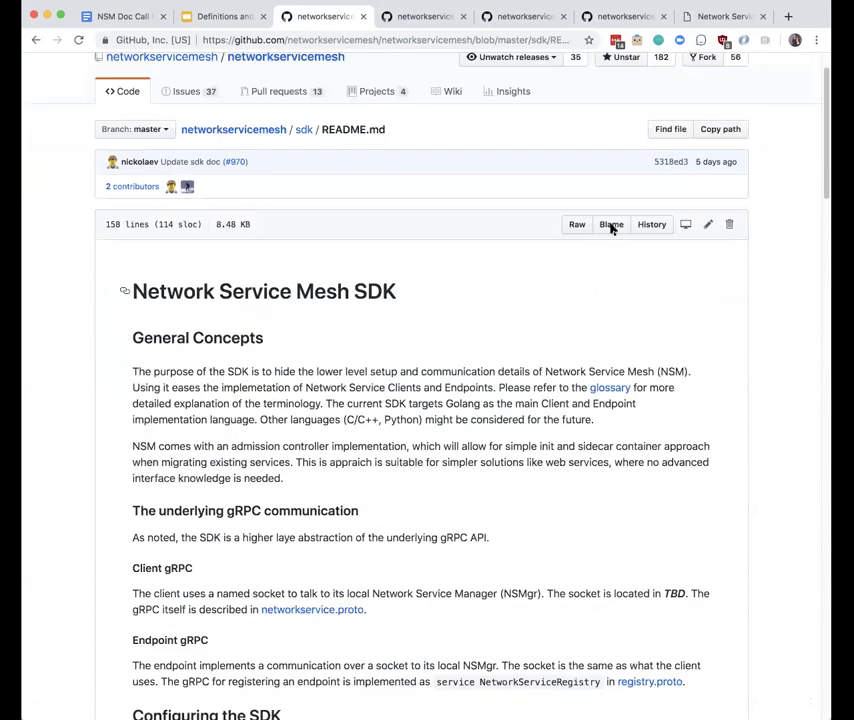
drag(696, 162, 740, 162)
scroll(306, 480, down, 2)
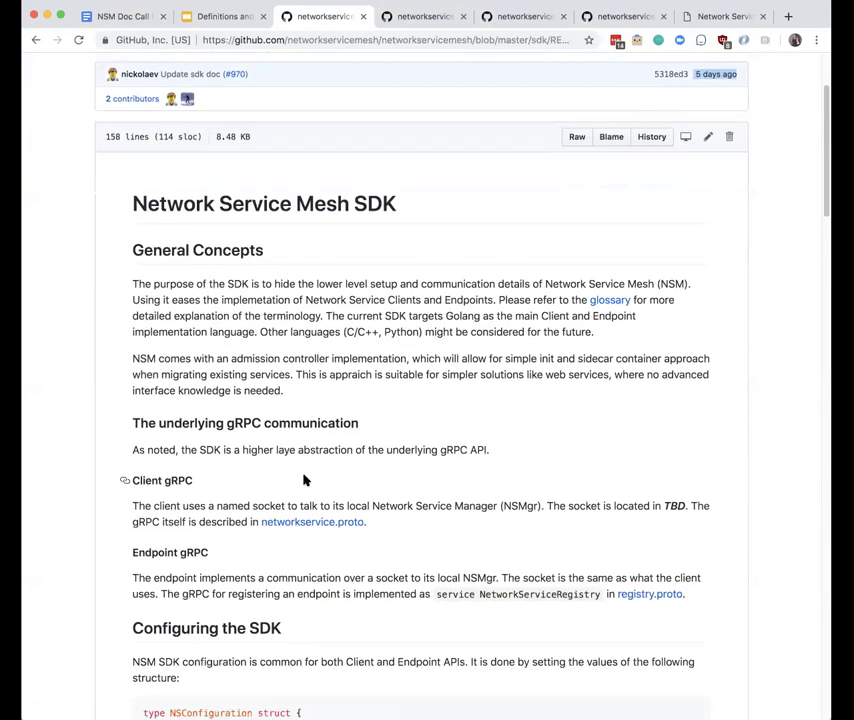
scroll(305, 480, down, 1)
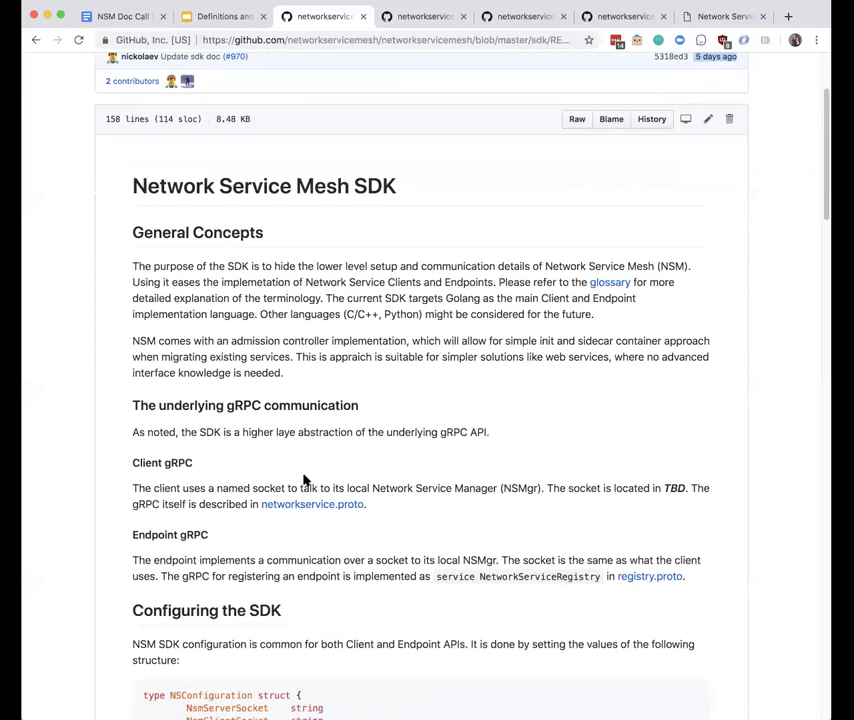
scroll(304, 477, down, 3)
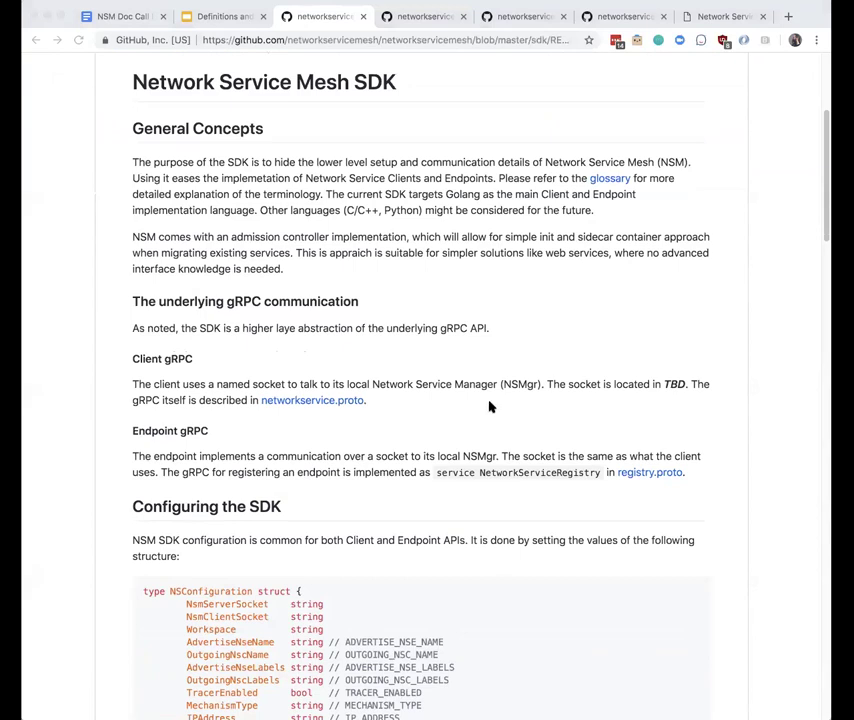
click(410, 494)
scroll(408, 490, down, 1)
scroll(408, 490, down, 5)
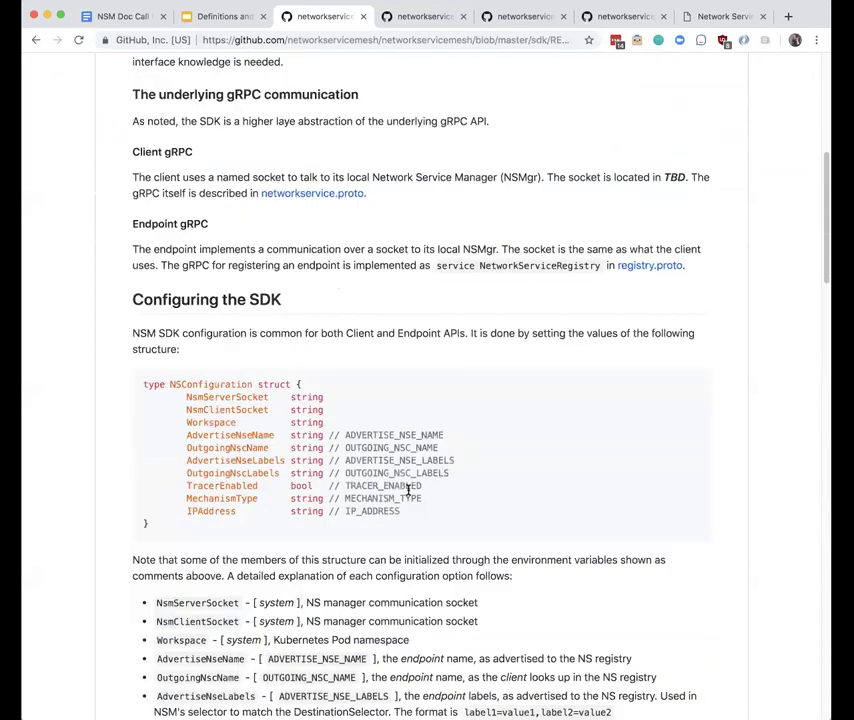
scroll(408, 490, down, 1)
scroll(408, 492, up, 1)
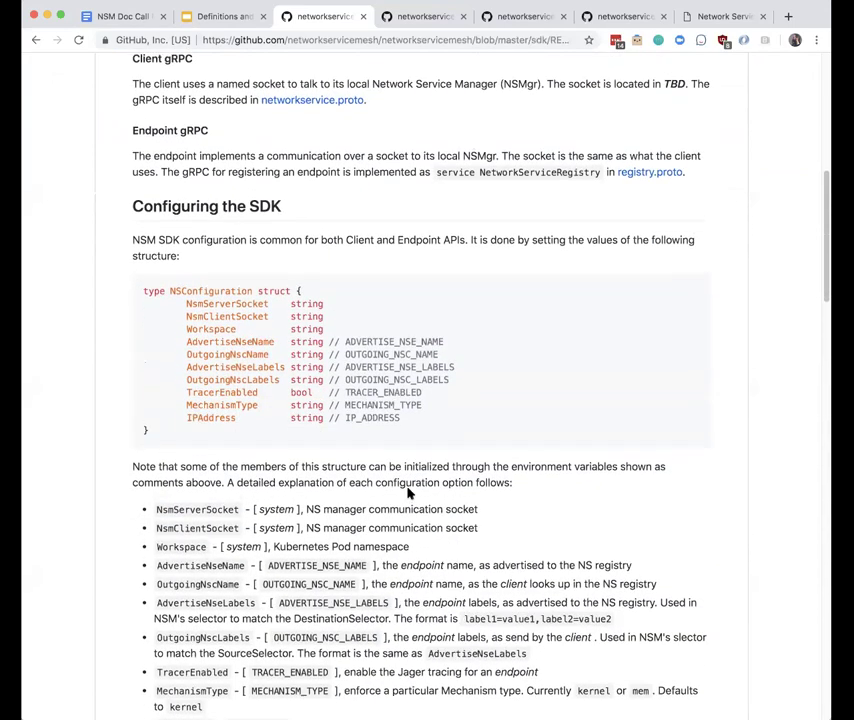
scroll(745, 596, down, 3)
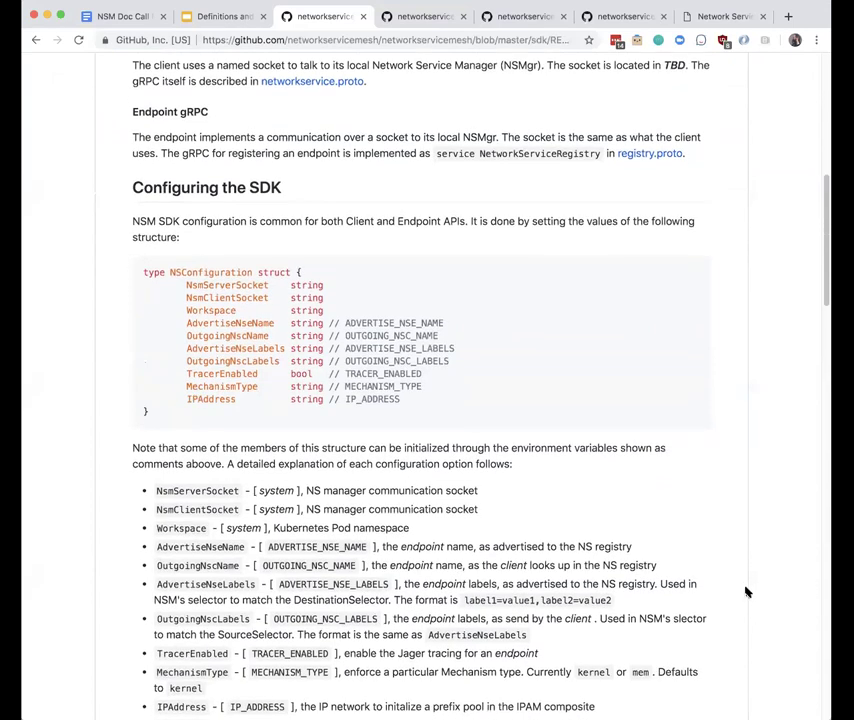
scroll(749, 590, down, 1)
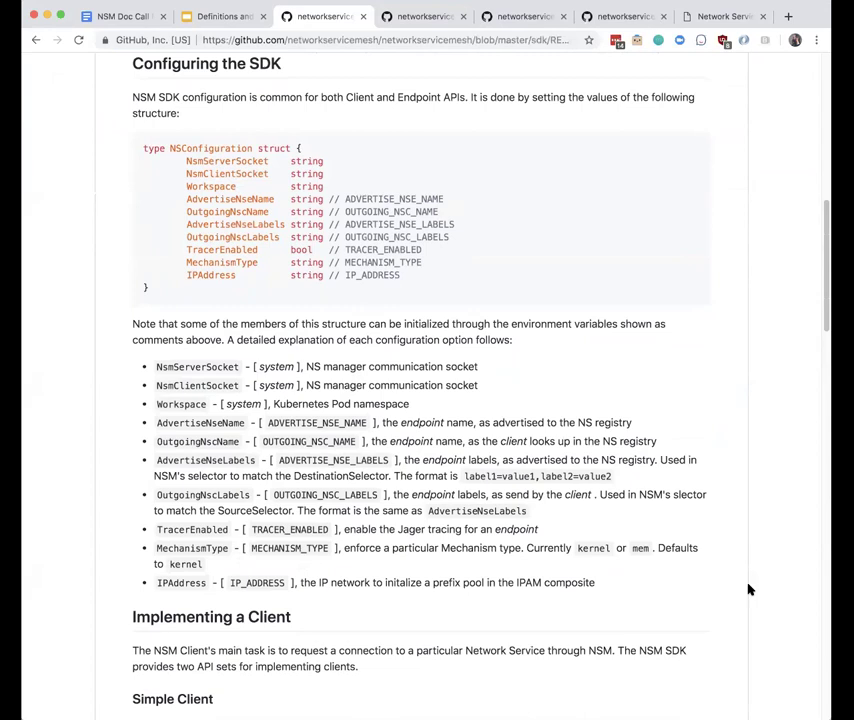
scroll(749, 590, down, 2)
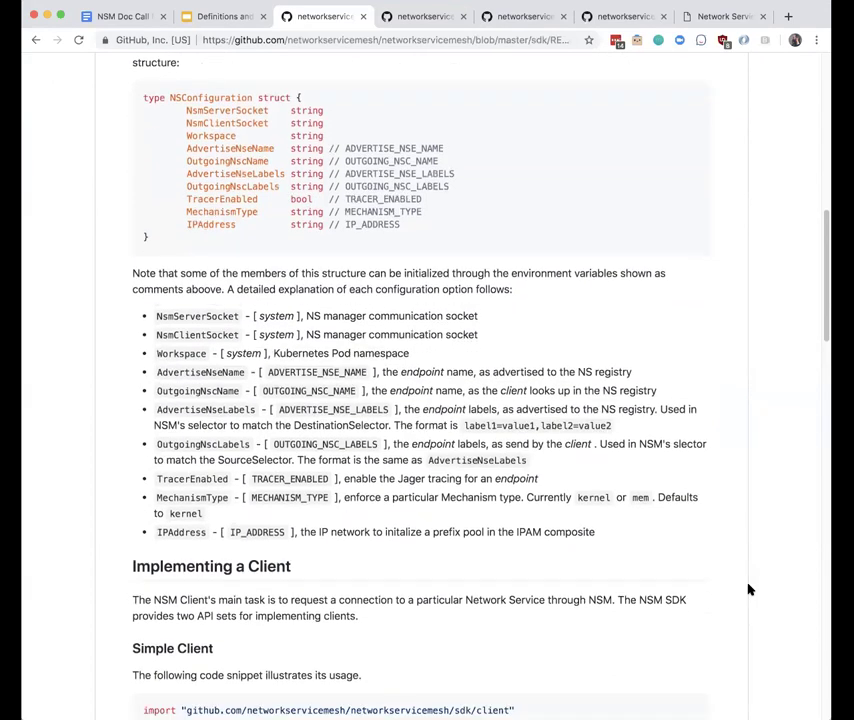
scroll(749, 590, down, 2)
scroll(749, 590, down, 1)
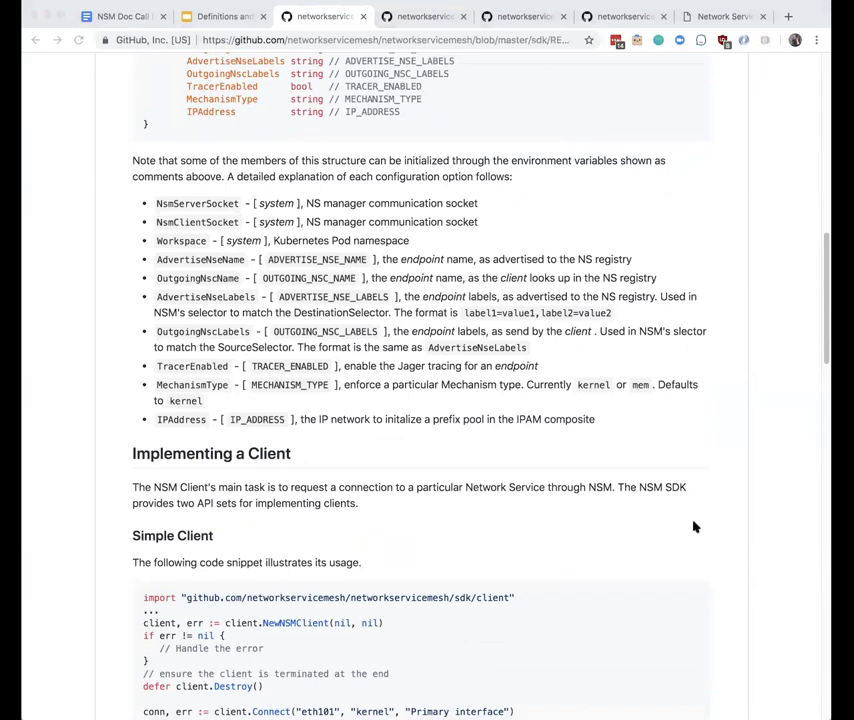
scroll(695, 527, down, 1)
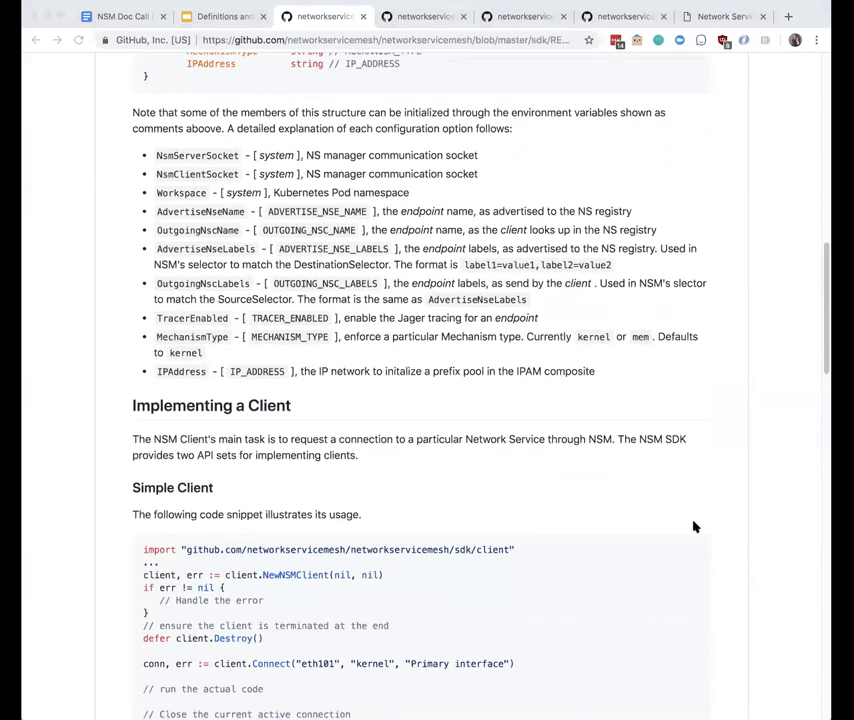
scroll(695, 527, down, 1)
scroll(695, 527, down, 1)
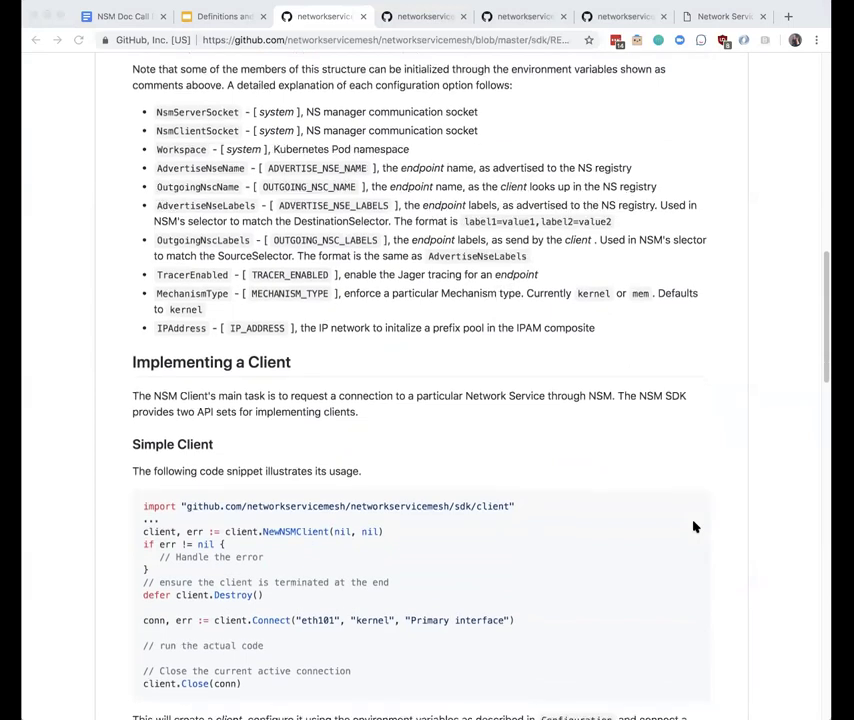
scroll(204, 431, down, 2)
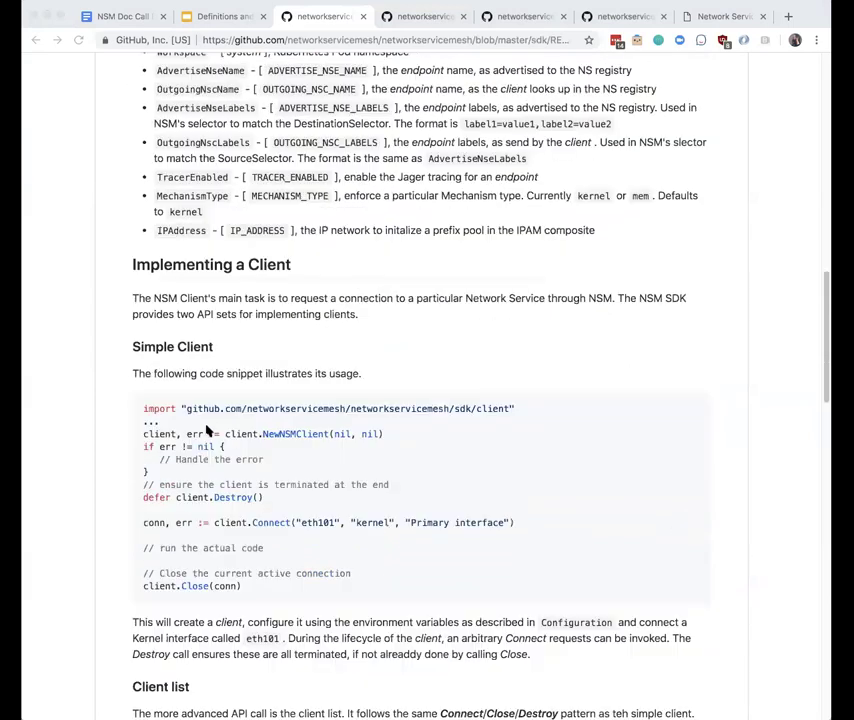
click(128, 265)
scroll(210, 446, down, 3)
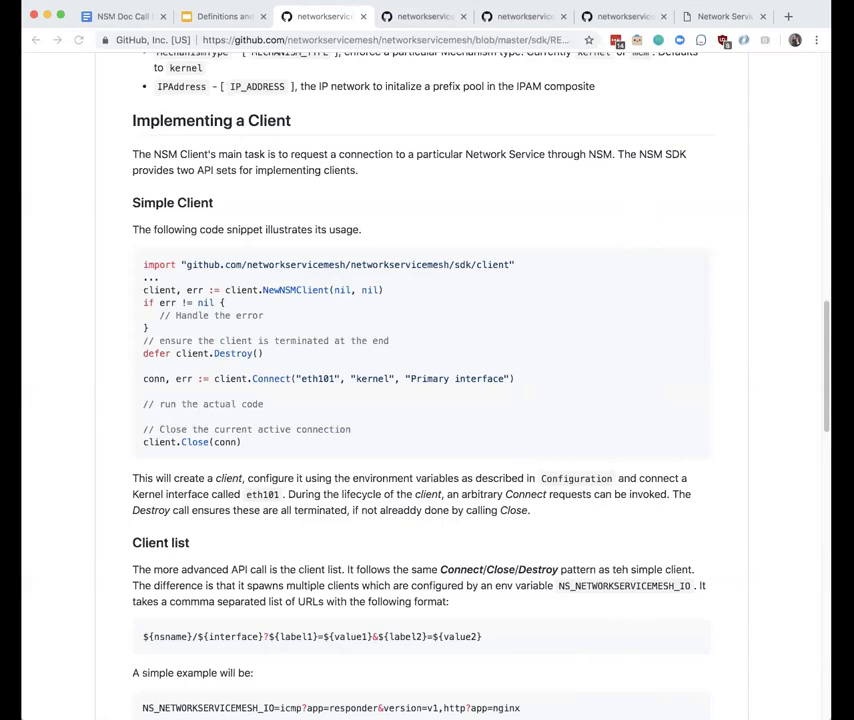
scroll(535, 456, down, 8)
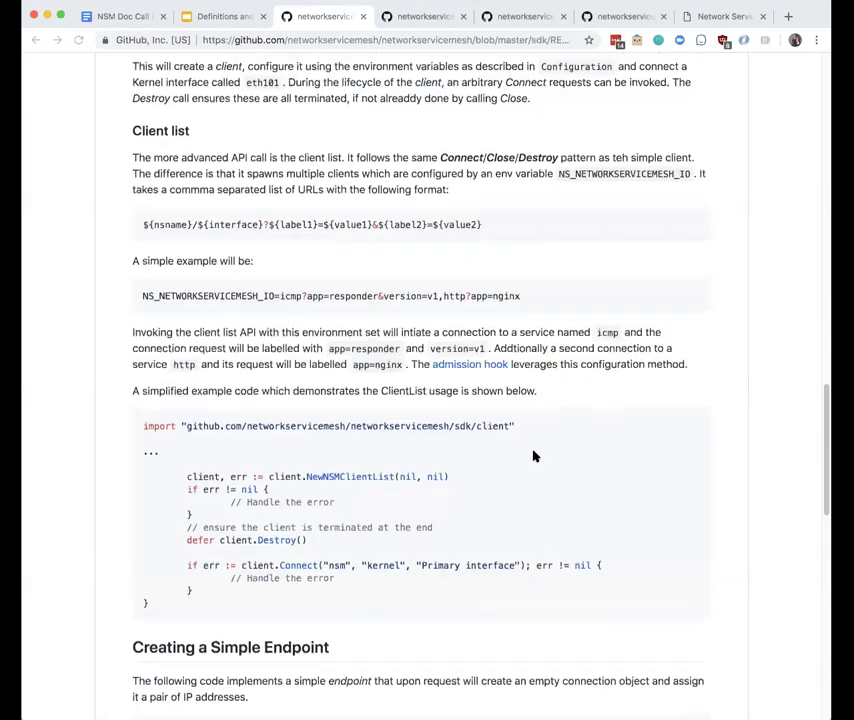
scroll(535, 456, down, 11)
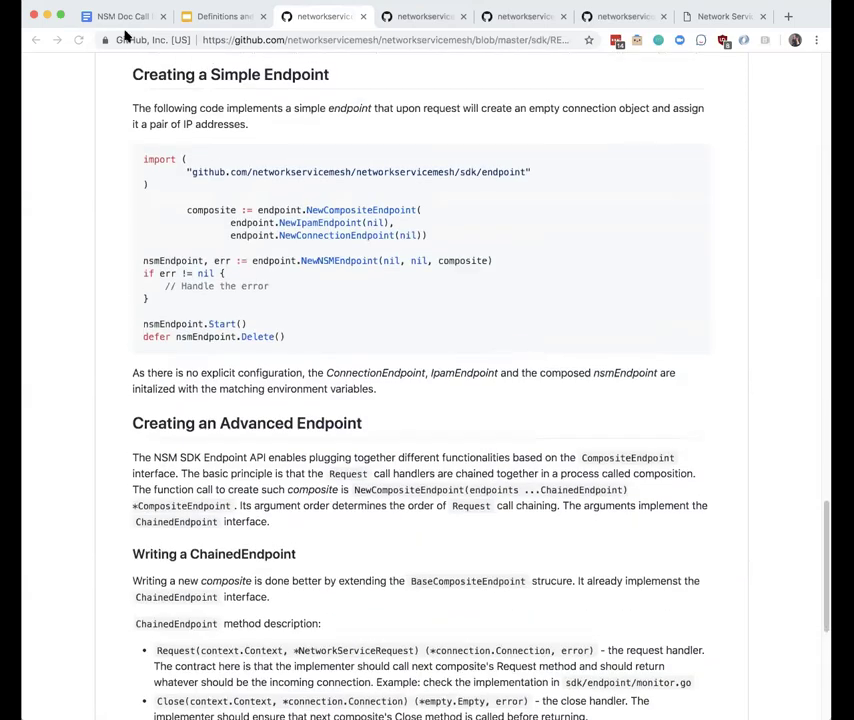
click(196, 75)
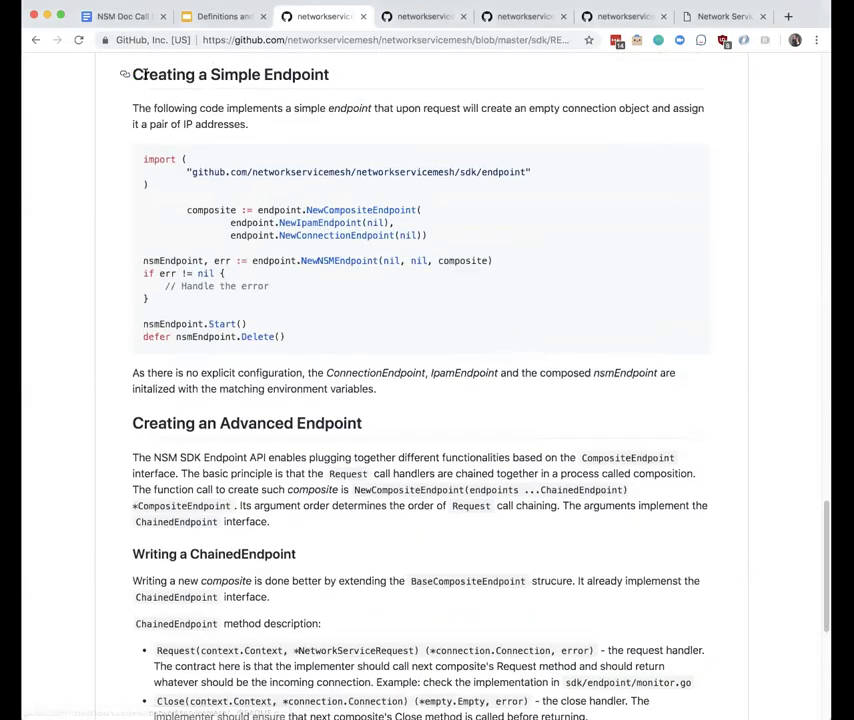
drag(133, 75, 345, 86)
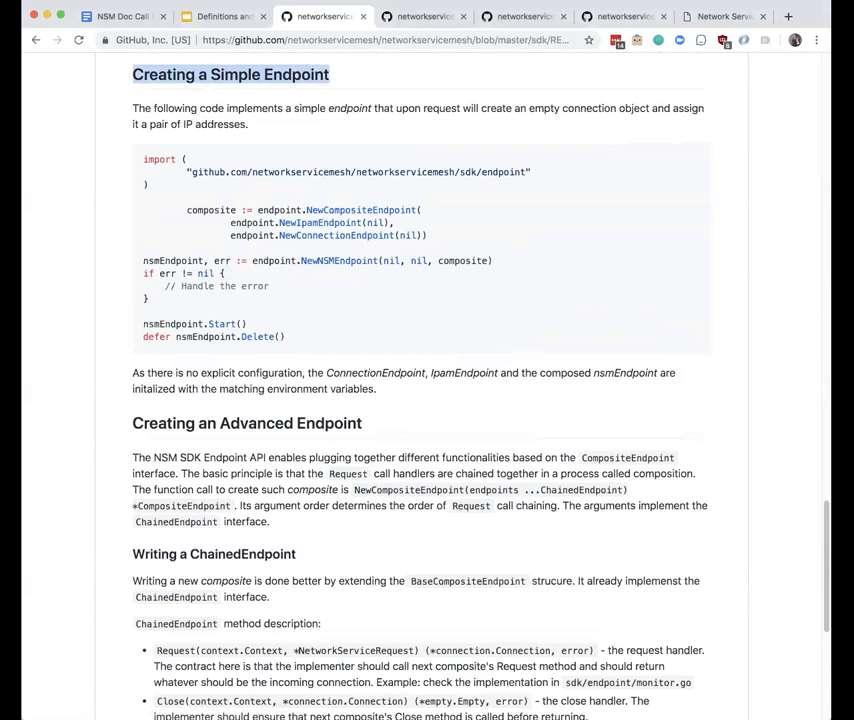
key(super+Tab)
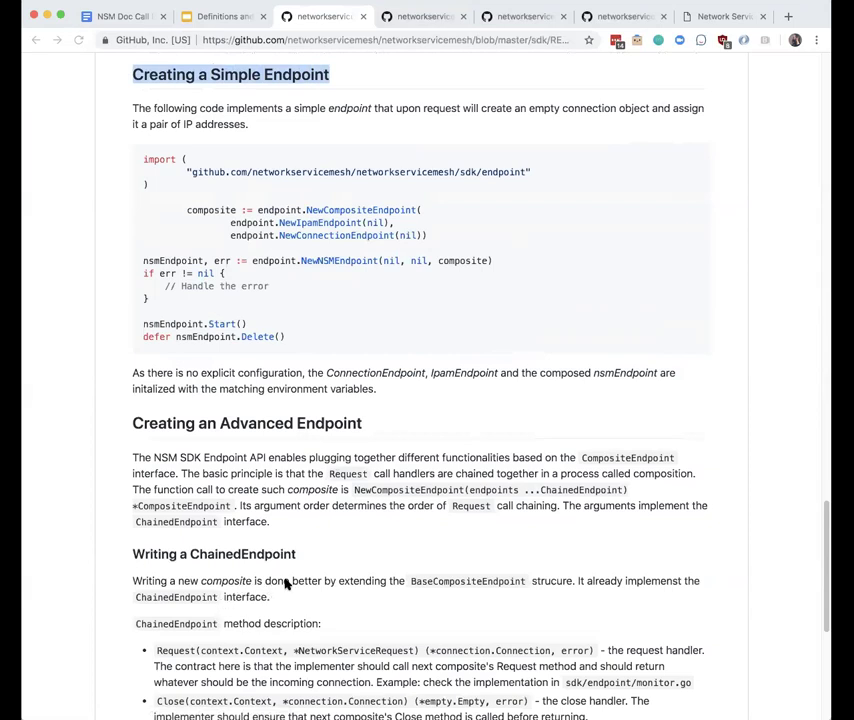
scroll(285, 583, down, 2)
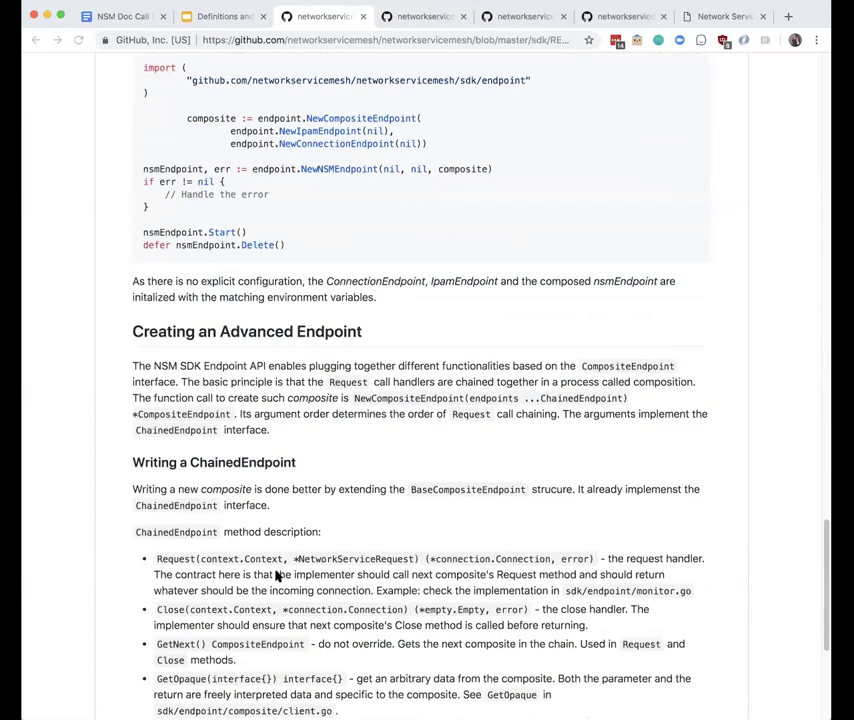
scroll(285, 577, down, 5)
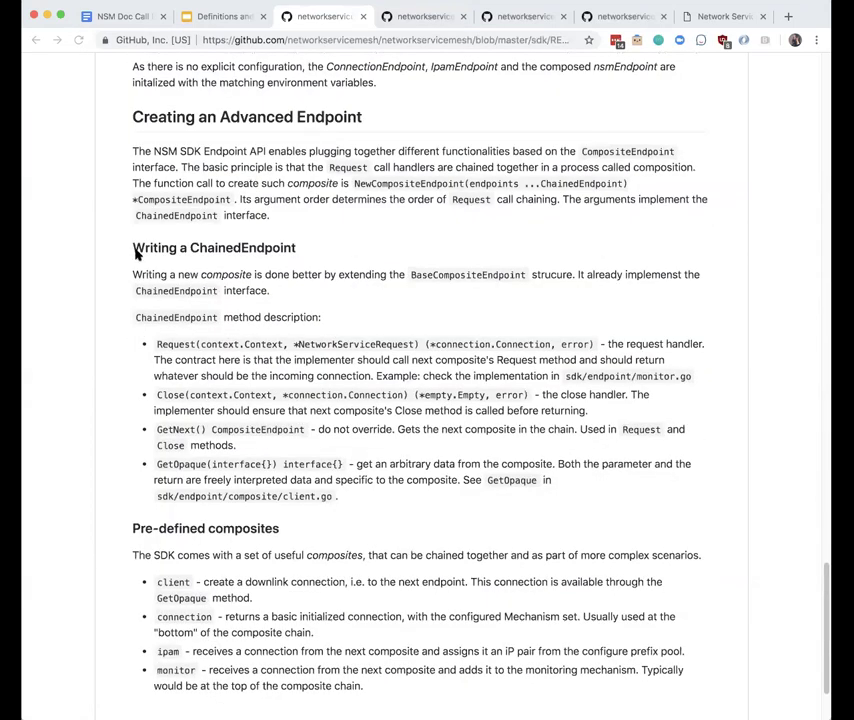
triple_click(186, 248)
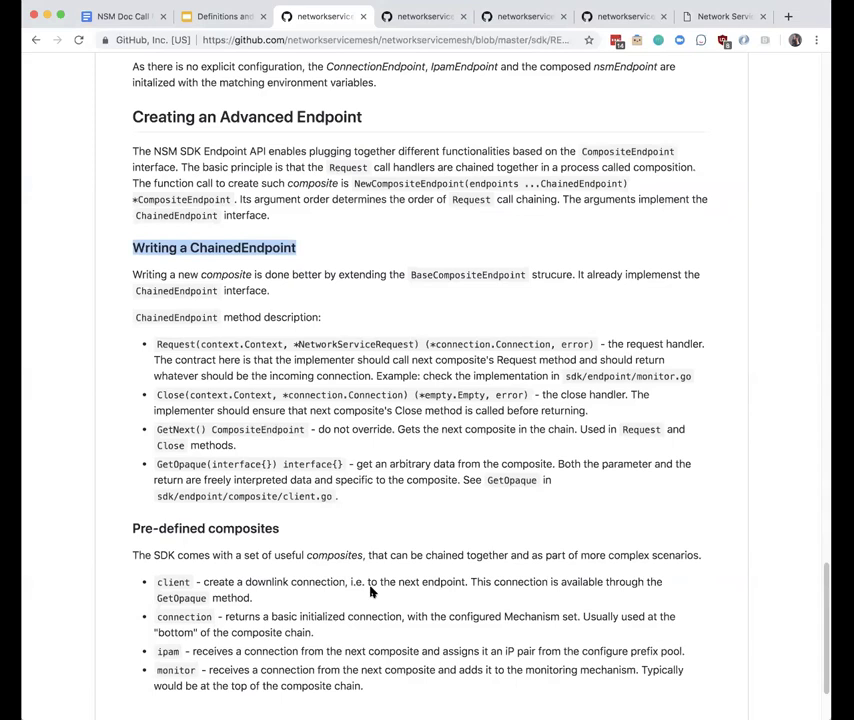
triple_click(641, 274)
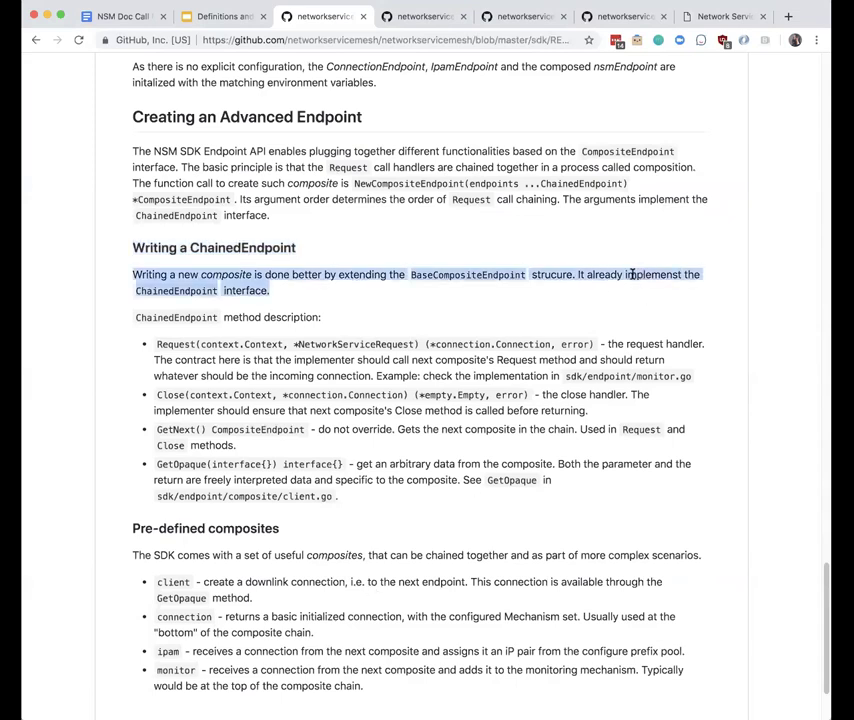
click(614, 274)
drag(625, 274, 681, 274)
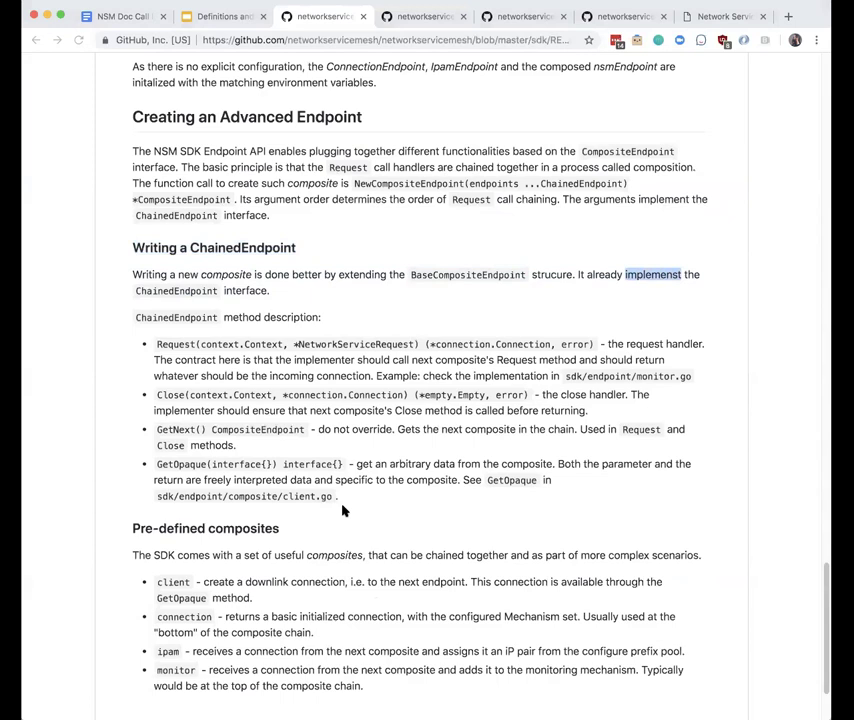
scroll(316, 337, up, 5)
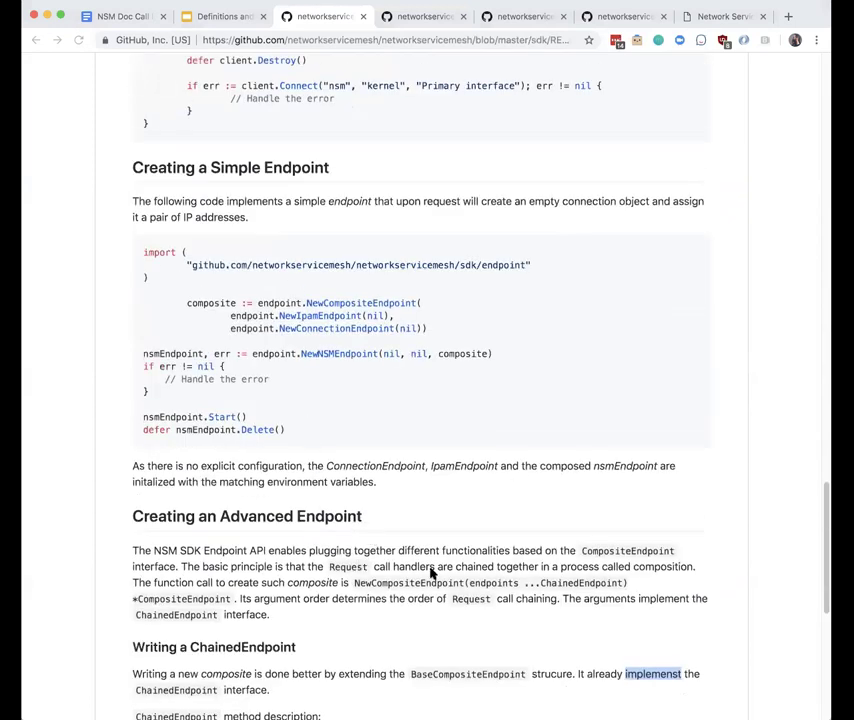
click(673, 670)
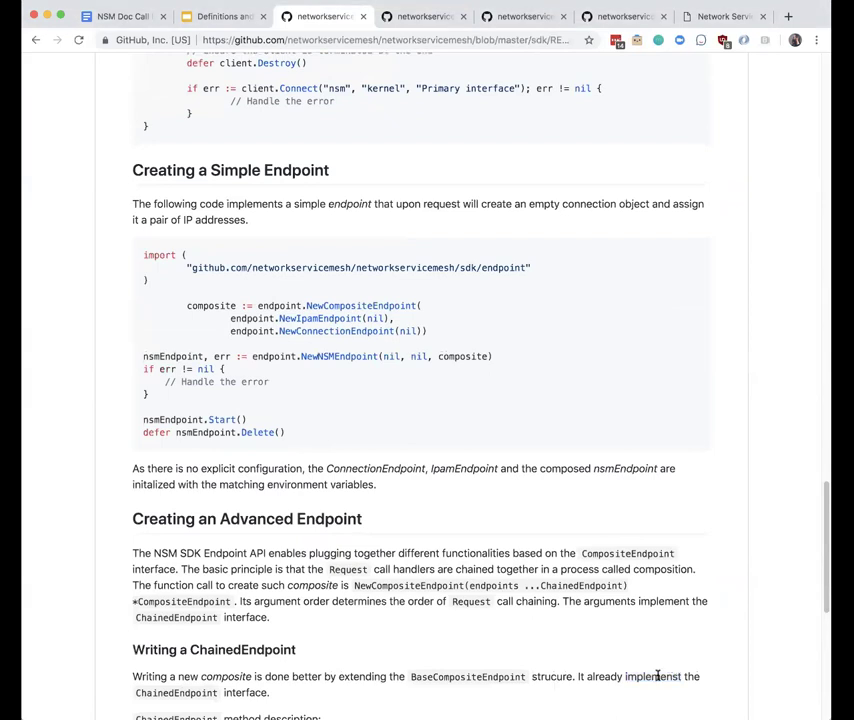
triple_click(657, 676)
double_click(650, 676)
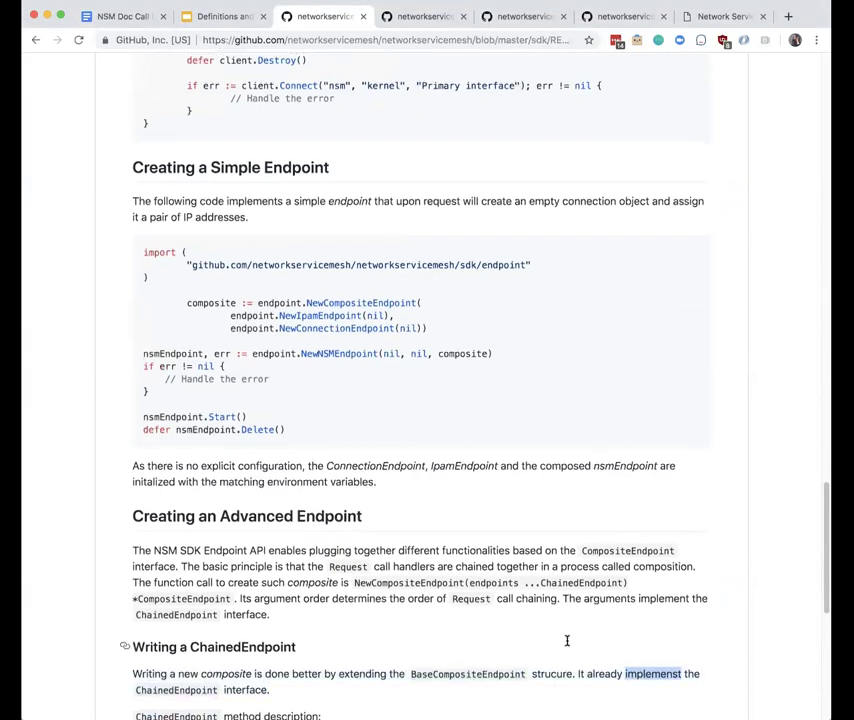
scroll(580, 580, down, 3)
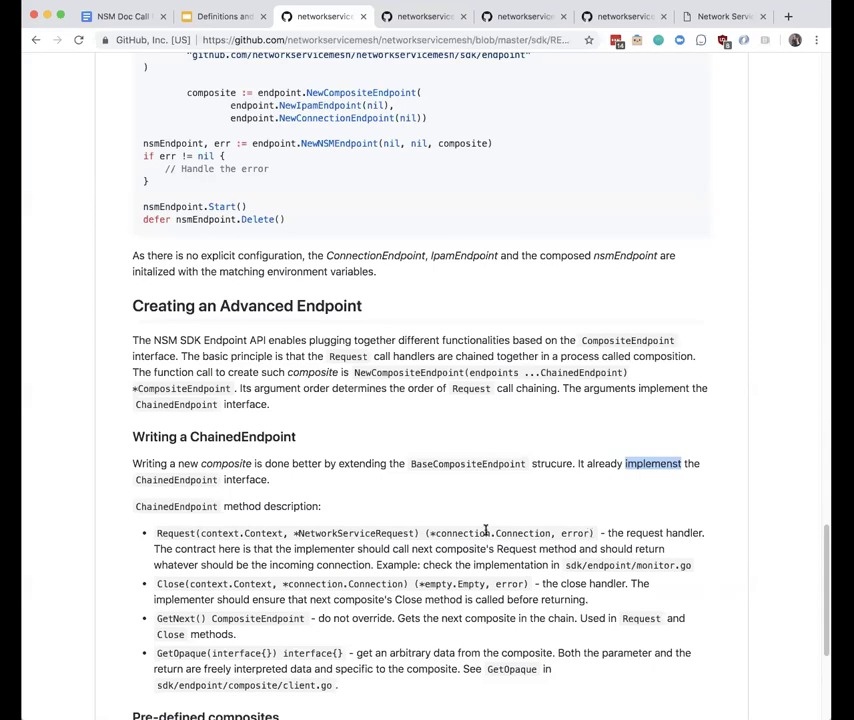
scroll(282, 370, up, 1)
scroll(282, 370, up, 4)
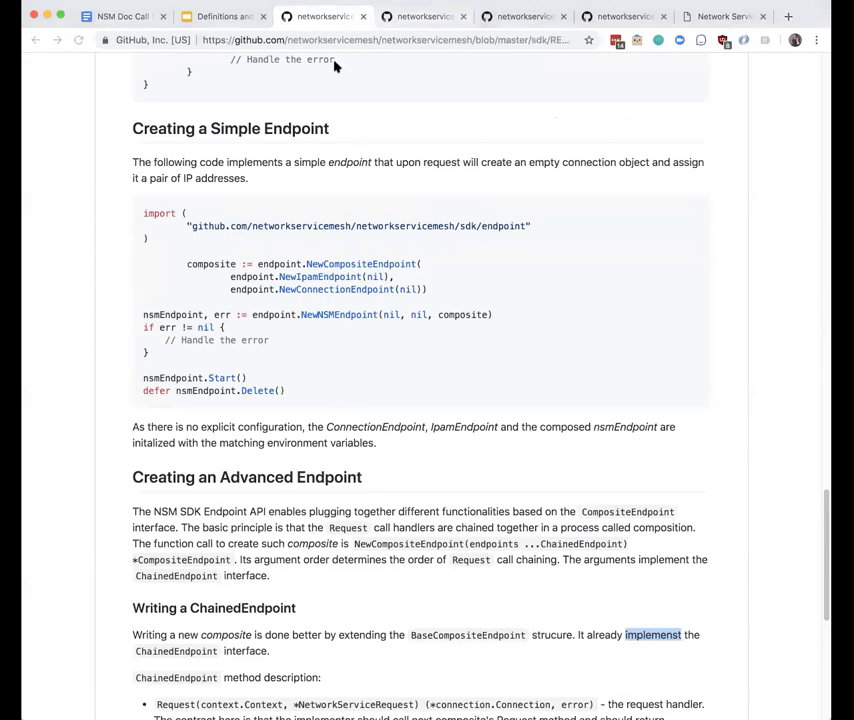
click(399, 37)
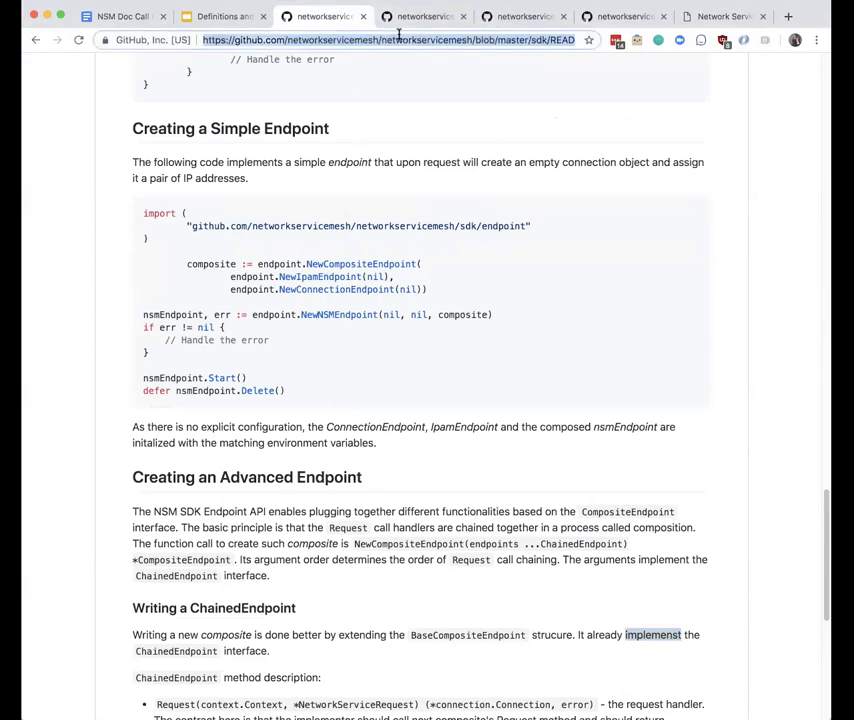
click(474, 314)
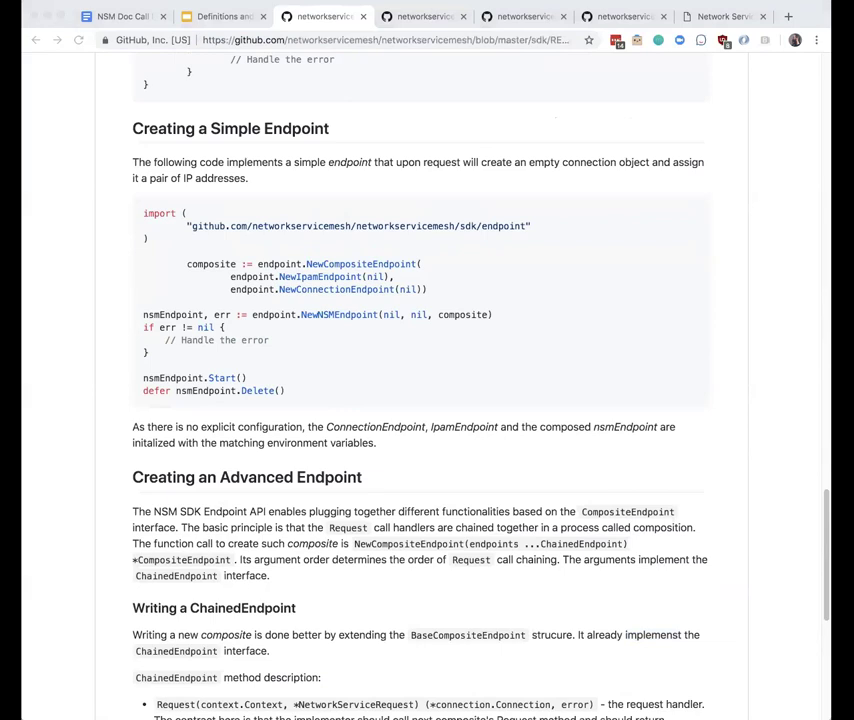
click(452, 528)
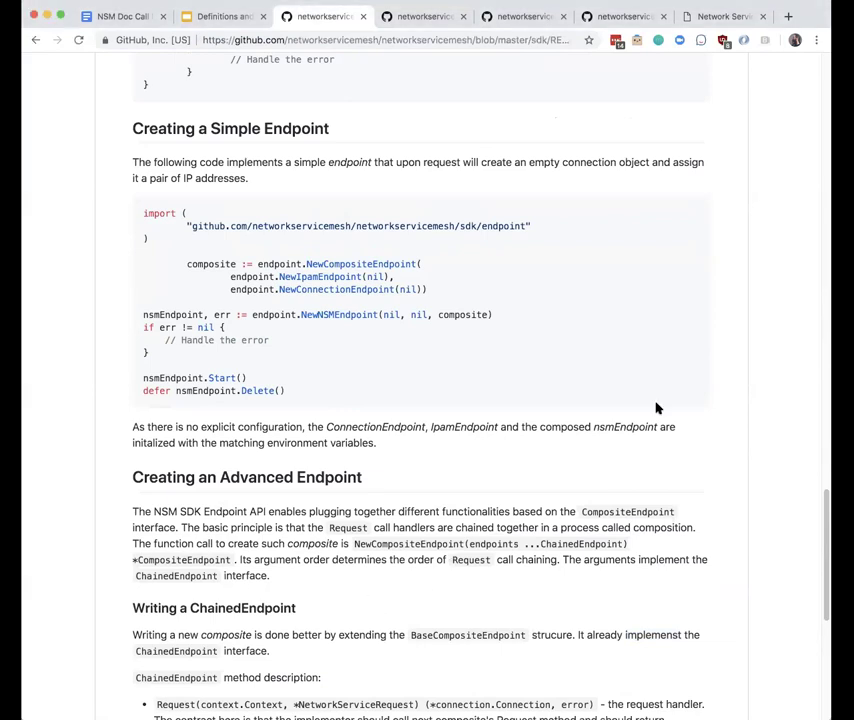
scroll(614, 427, down, 1)
scroll(614, 427, down, 5)
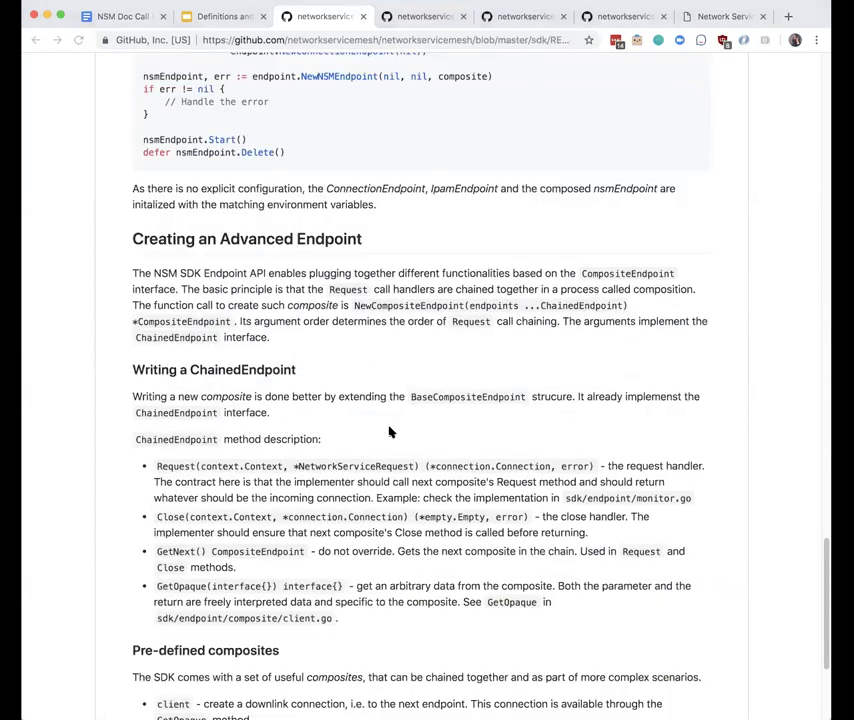
click(215, 363)
triple_click(216, 364)
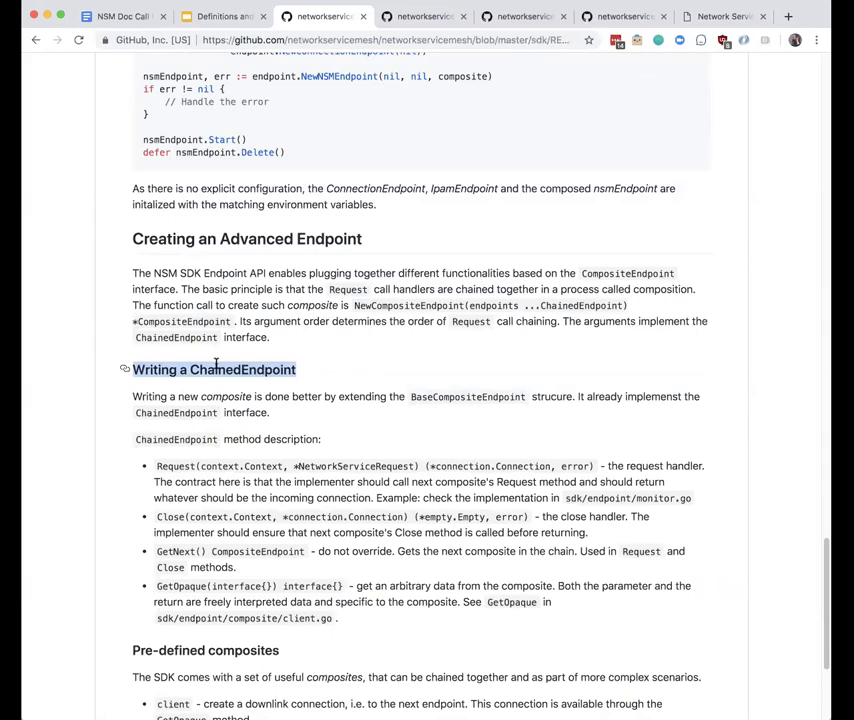
click(216, 364)
scroll(216, 364, up, 1)
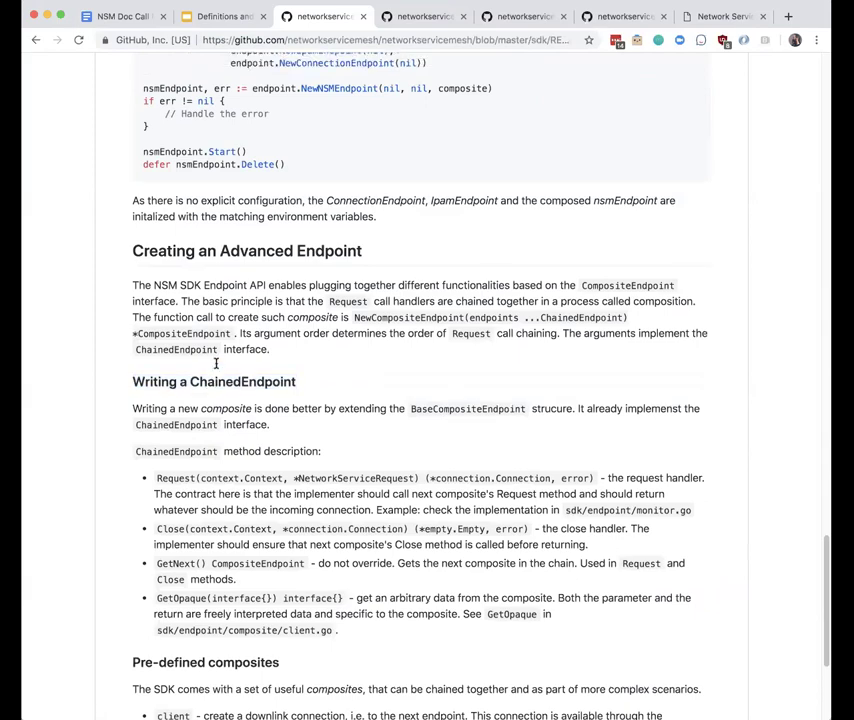
scroll(216, 364, up, 8)
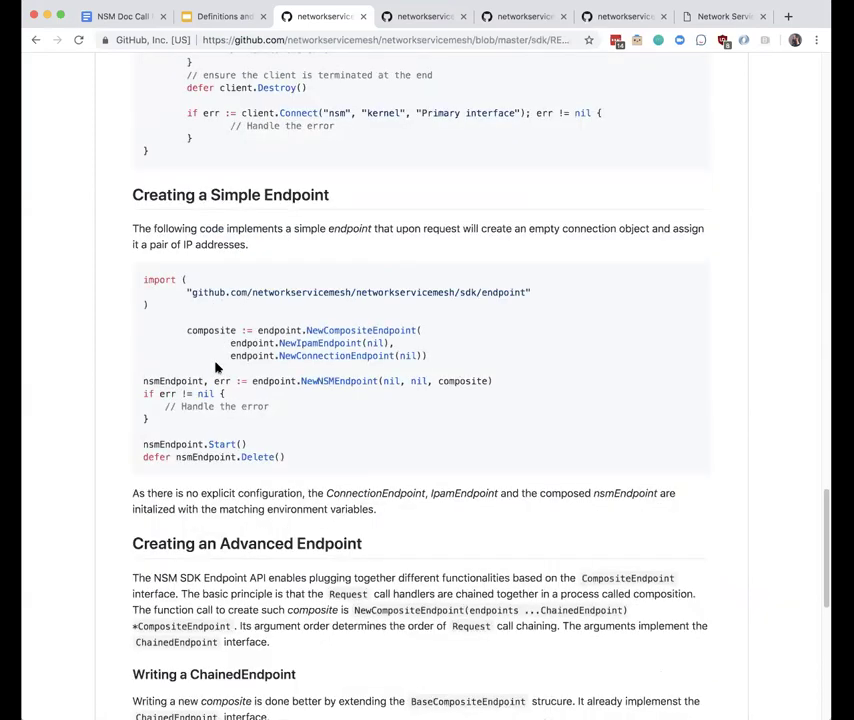
scroll(222, 318, up, 3)
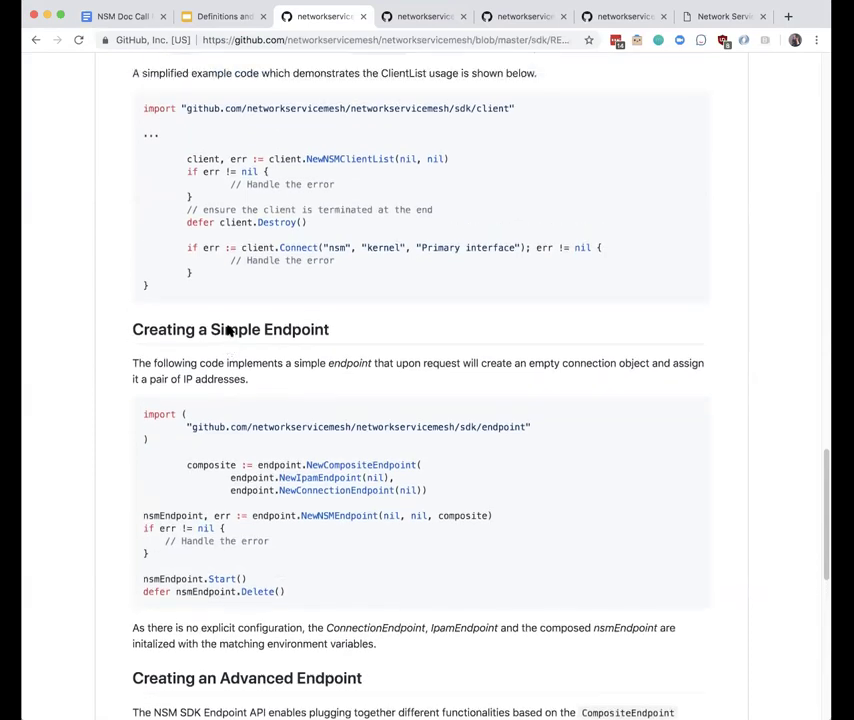
drag(347, 385, 134, 380)
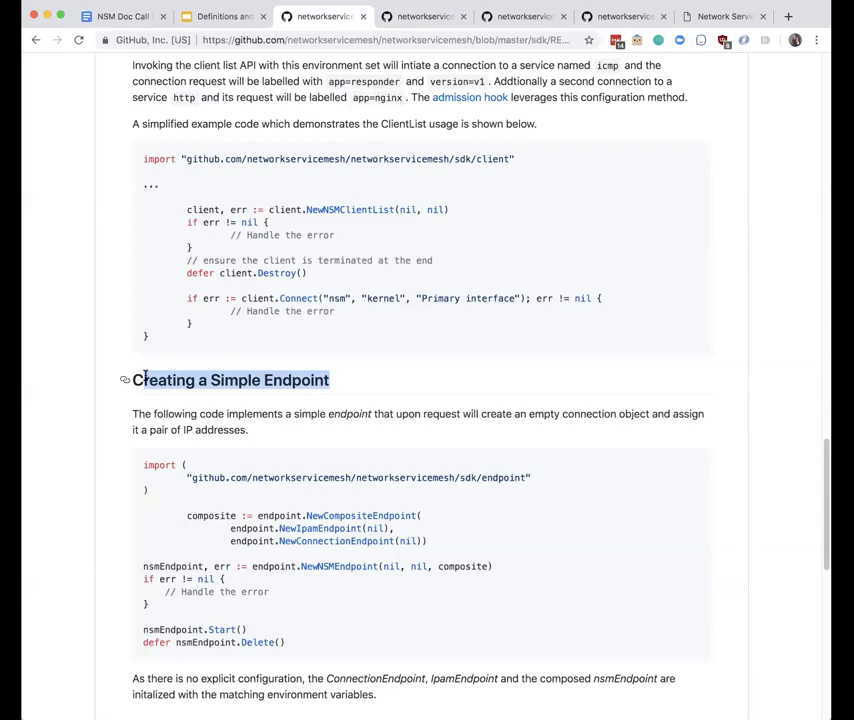
click(494, 395)
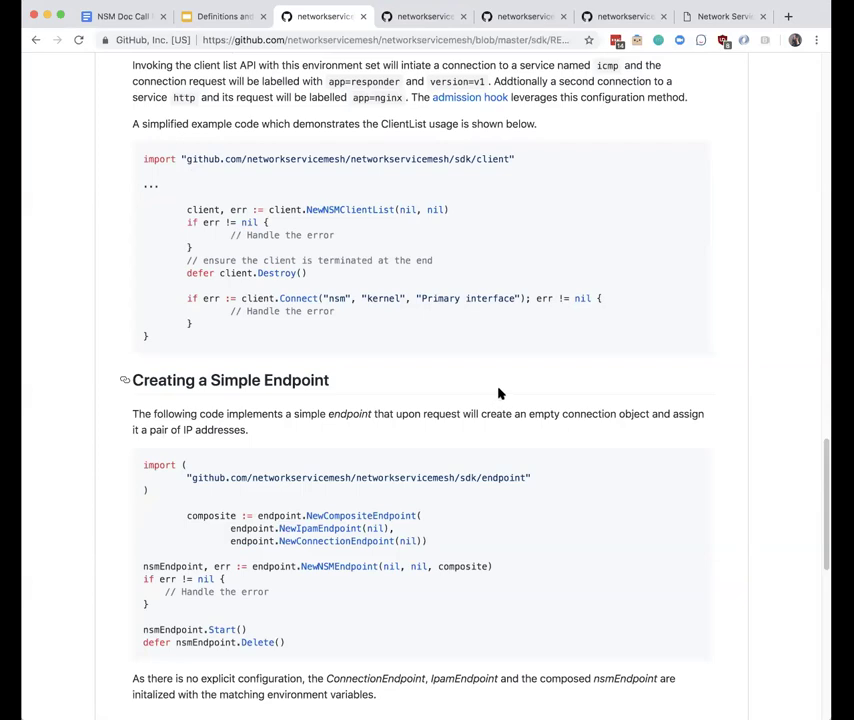
scroll(500, 393, down, 2)
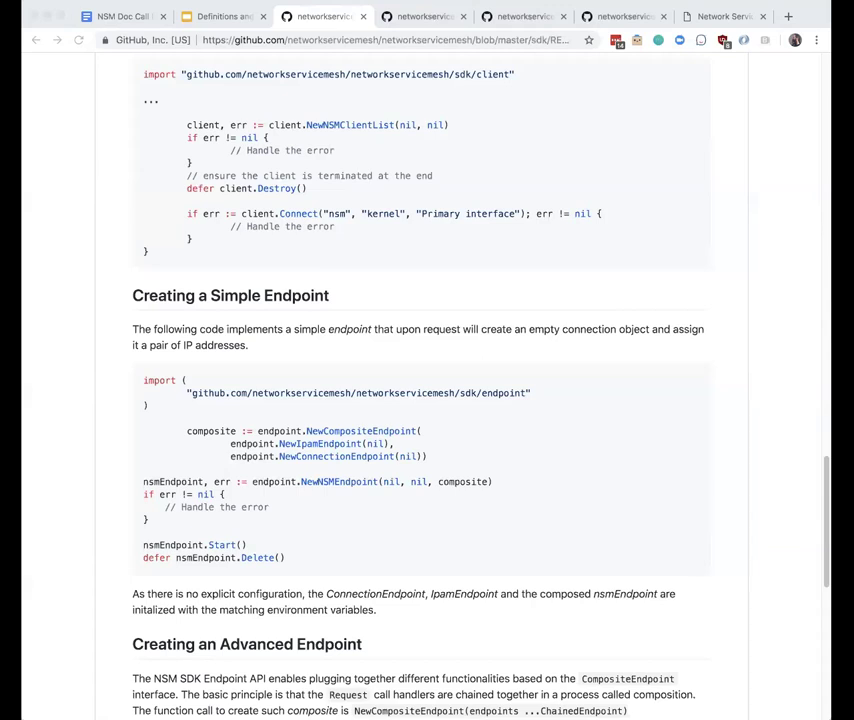
click(522, 410)
scroll(521, 410, down, 1)
scroll(521, 410, down, 5)
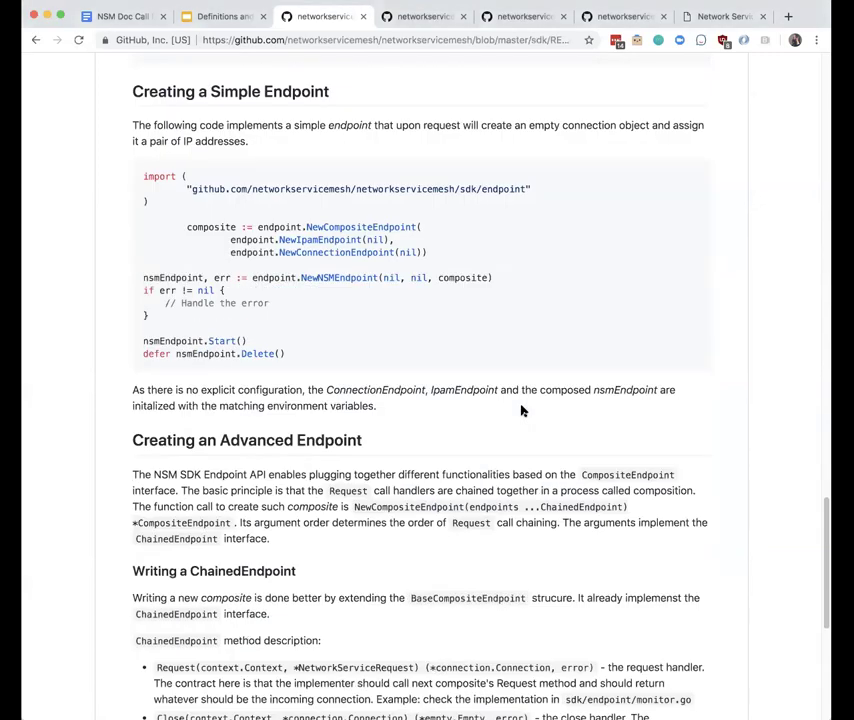
scroll(521, 410, down, 7)
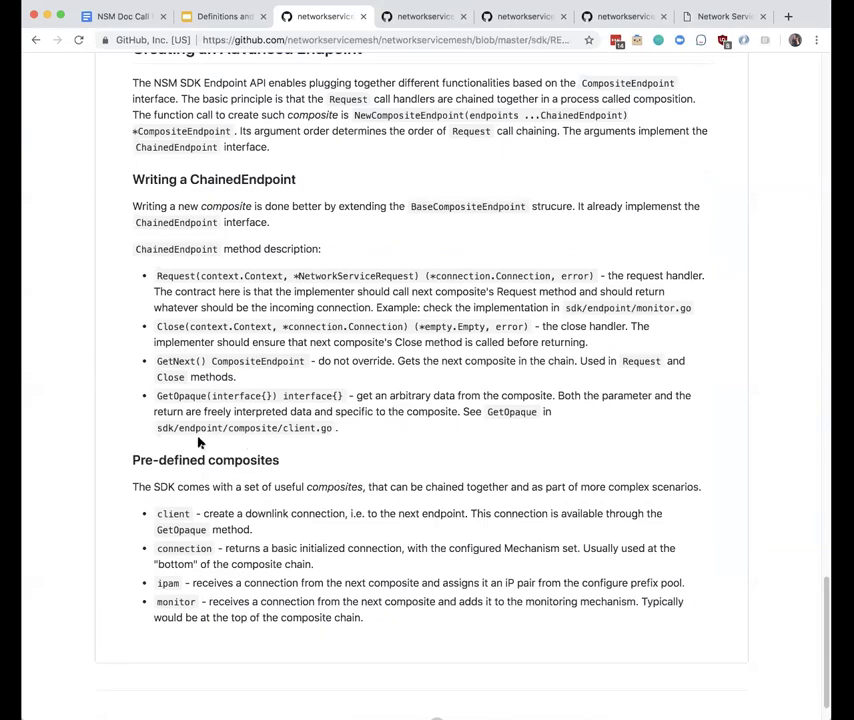
scroll(69, 406, up, 5)
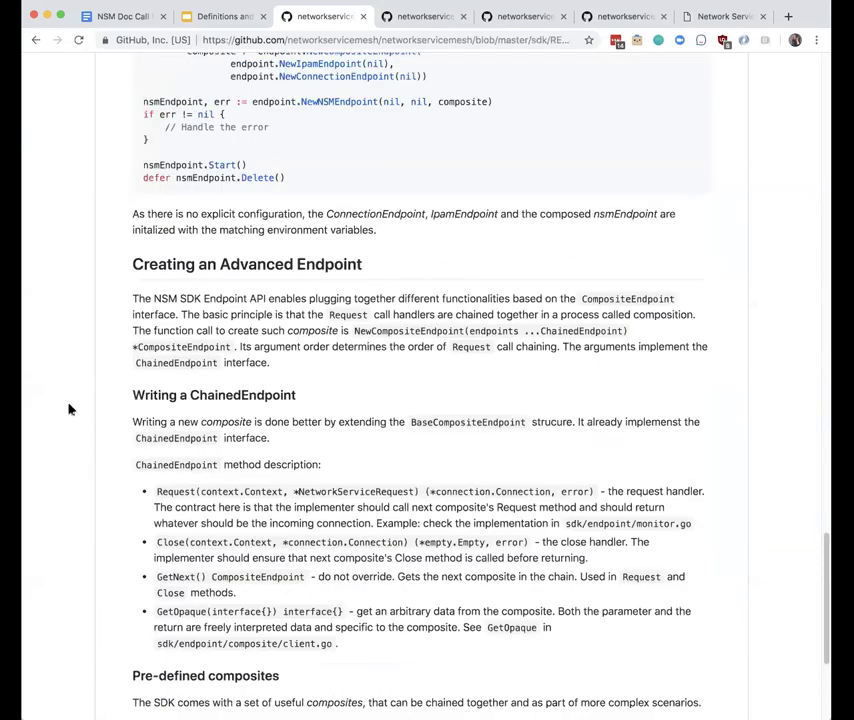
scroll(69, 408, up, 9)
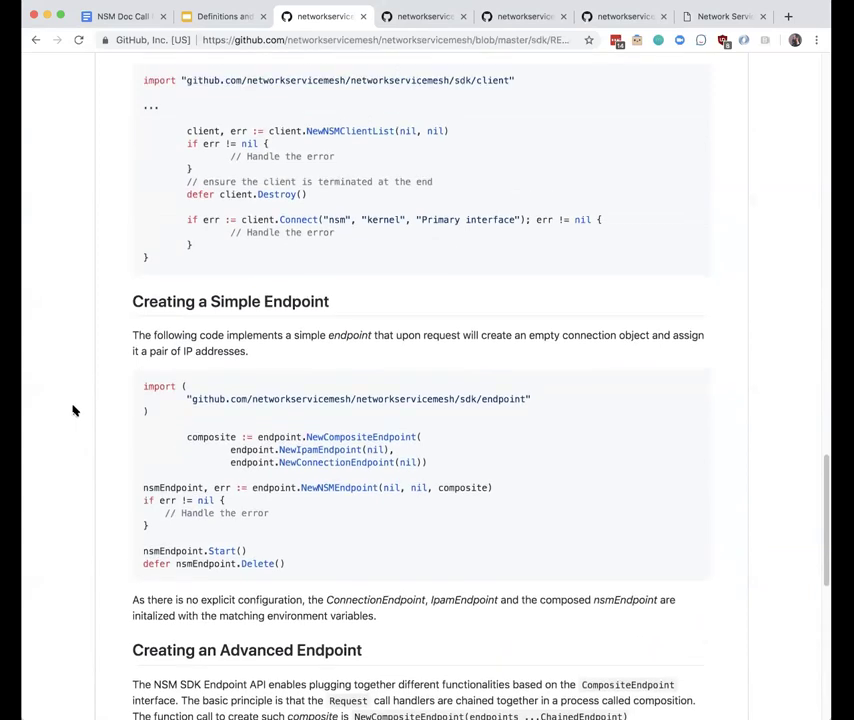
scroll(72, 410, up, 3)
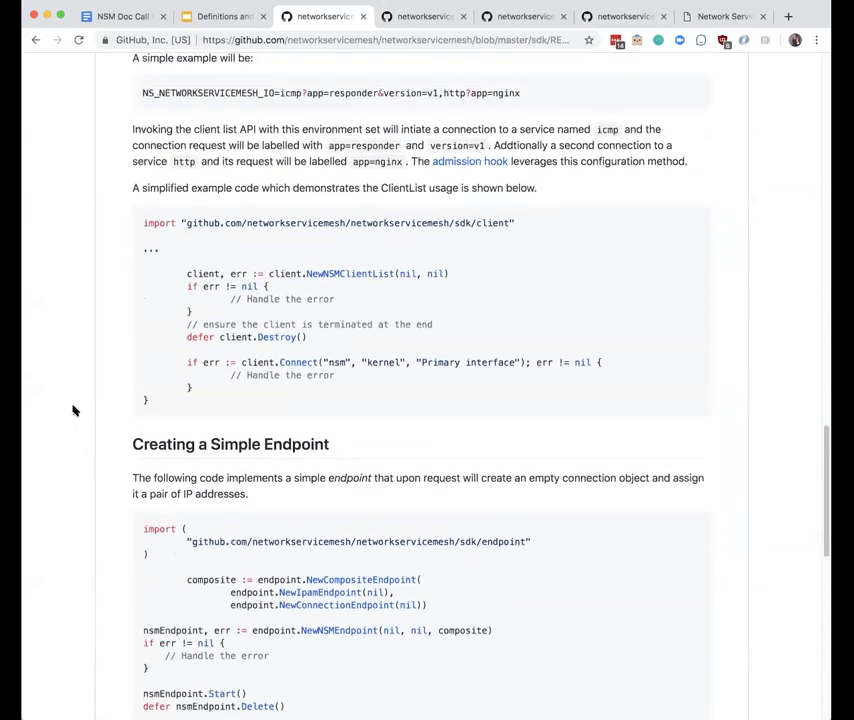
scroll(72, 409, down, 4)
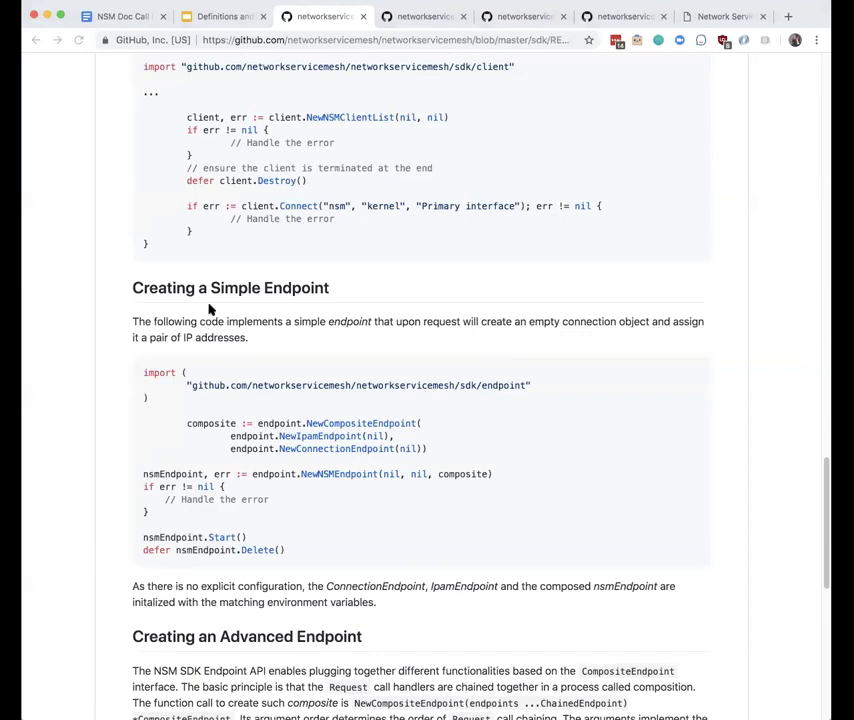
Select the client package import line and ClientList example code, then scroll back up the page
scroll(215, 288, up, 5)
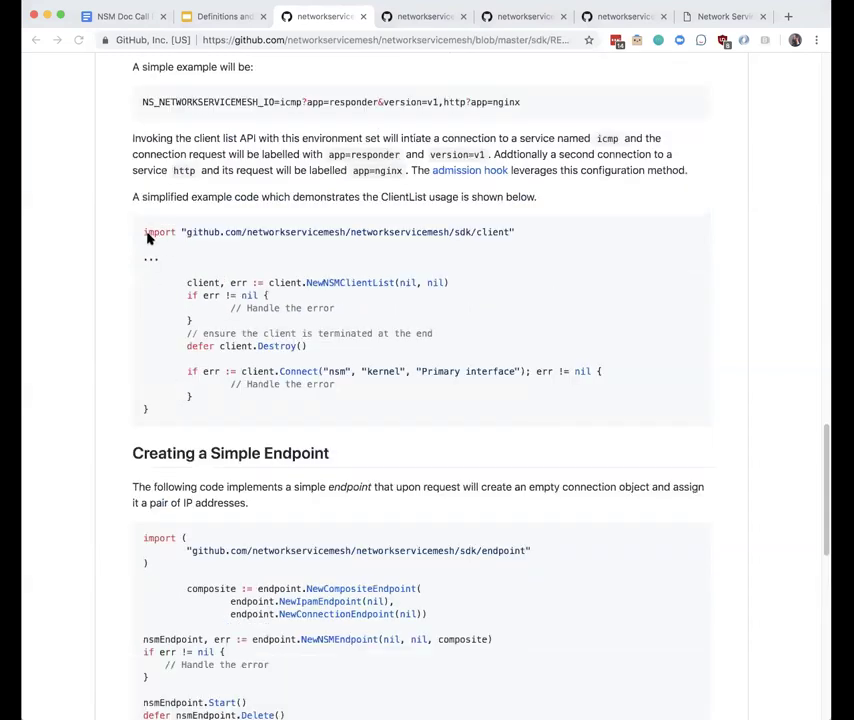
drag(143, 234, 286, 240)
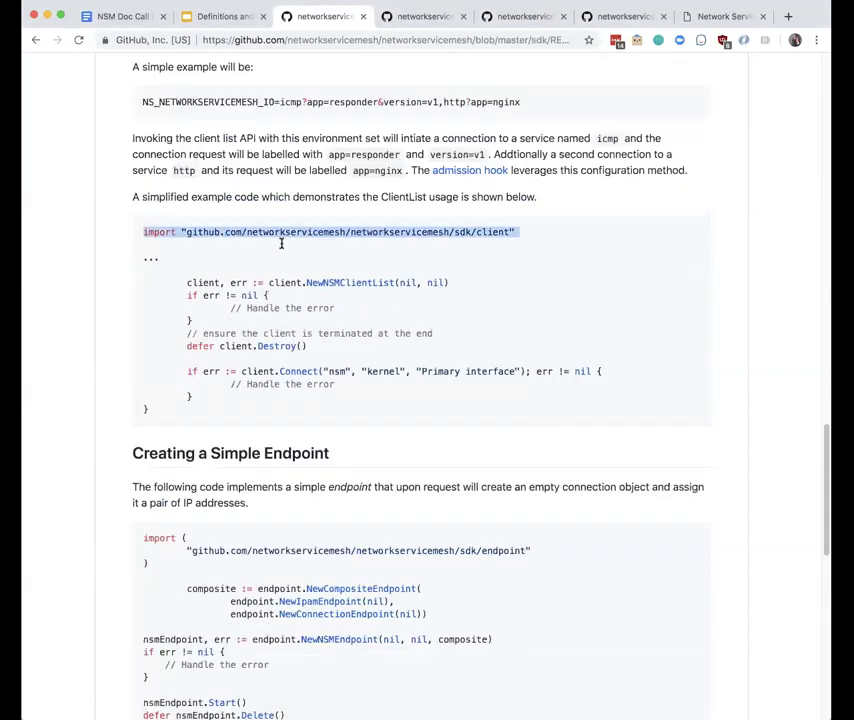
drag(162, 410, 149, 242)
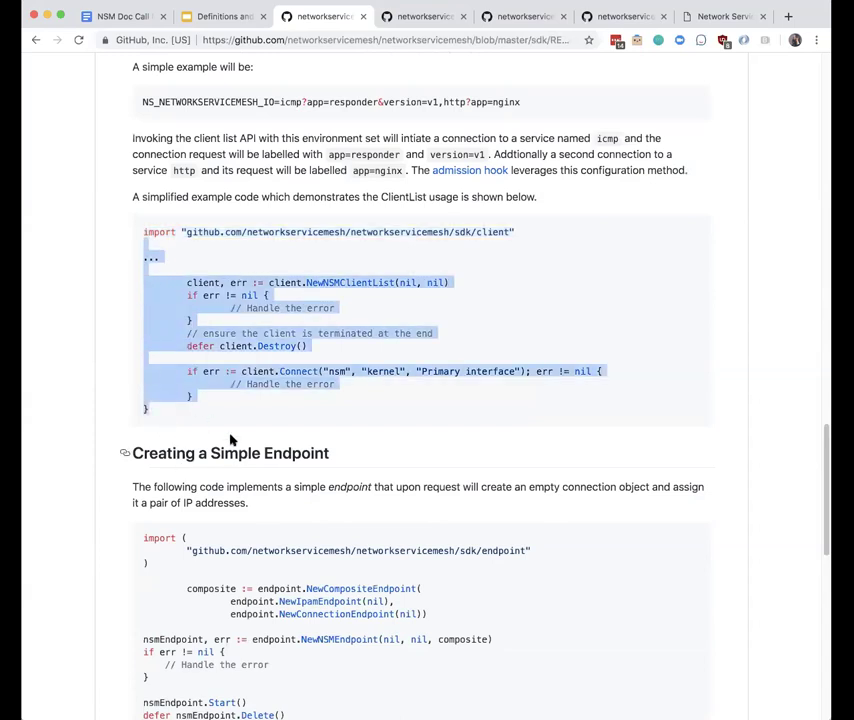
scroll(232, 439, up, 1)
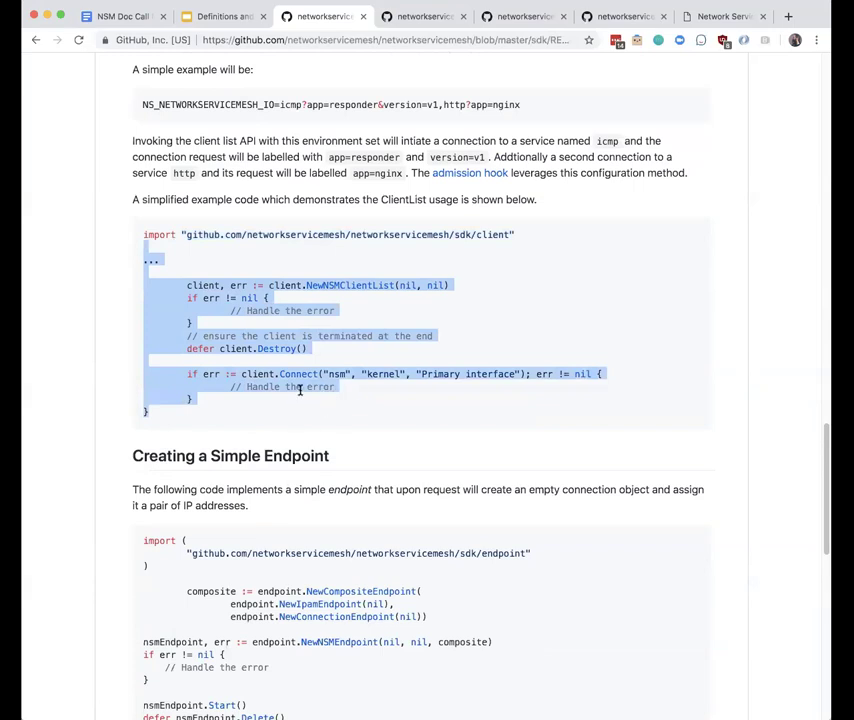
scroll(299, 390, up, 20)
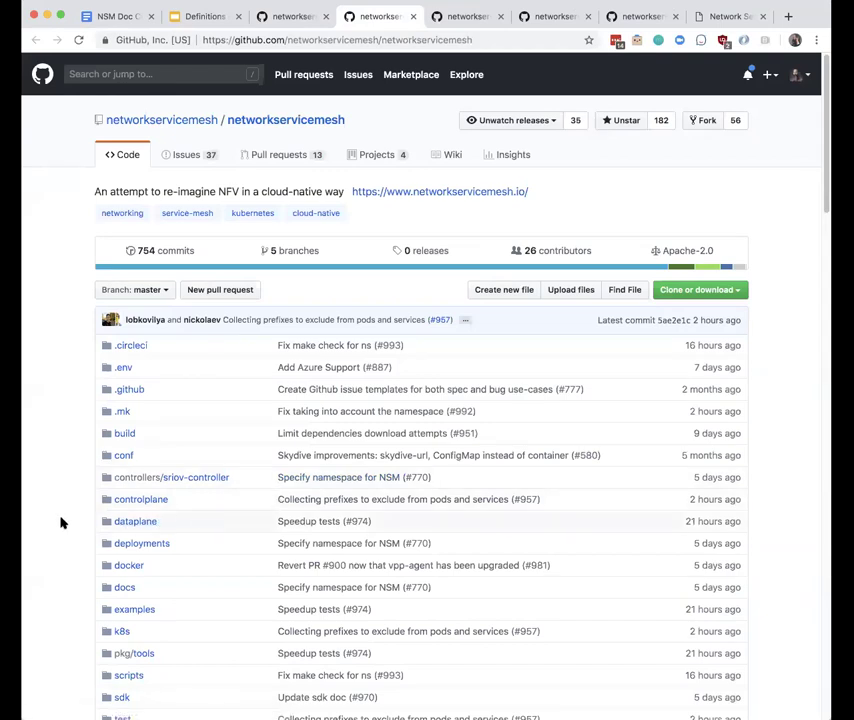
Browse into examples, then cmd, then nsc, and open nsc.go
click(129, 614)
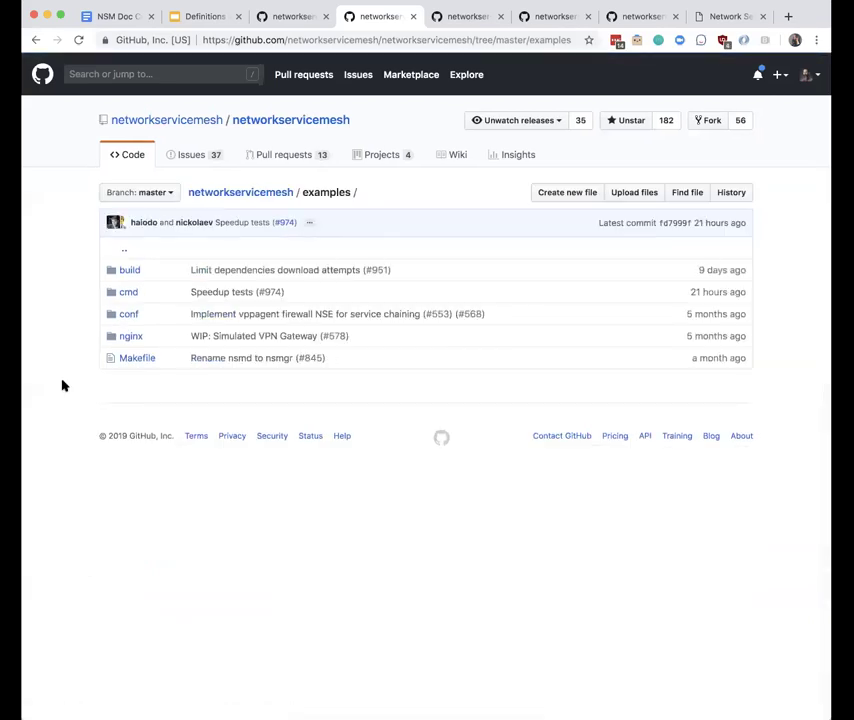
click(125, 294)
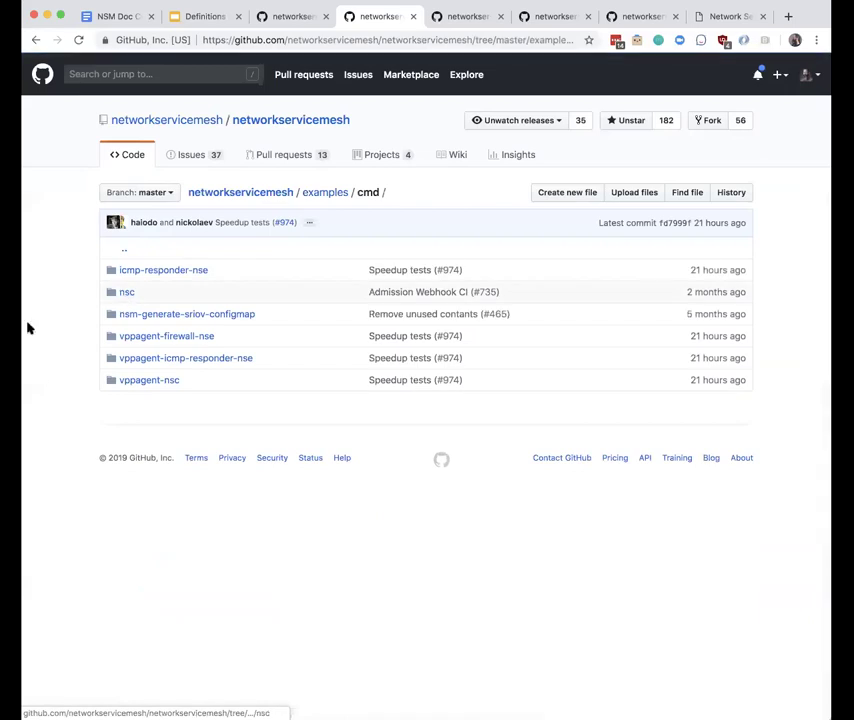
click(125, 293)
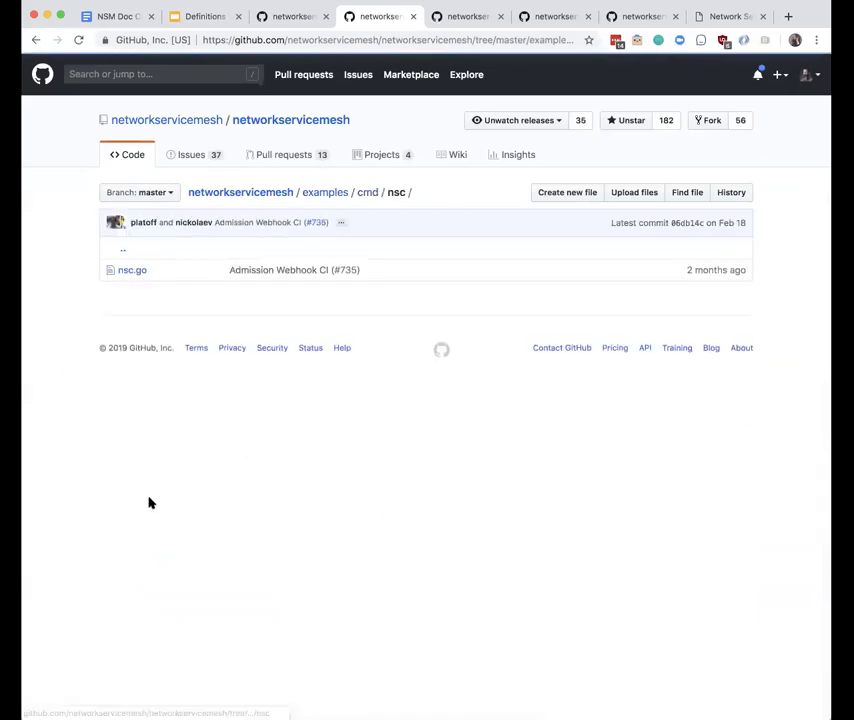
click(127, 271)
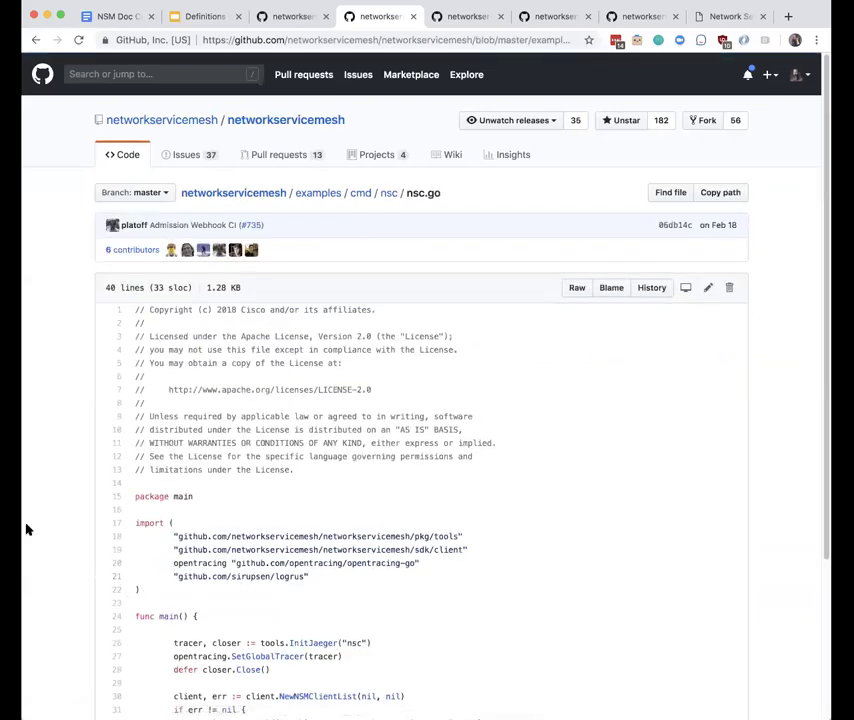
Scroll down nsc.go to read the NSM client connection and initialization code
scroll(27, 530, down, 2)
scroll(27, 530, down, 3)
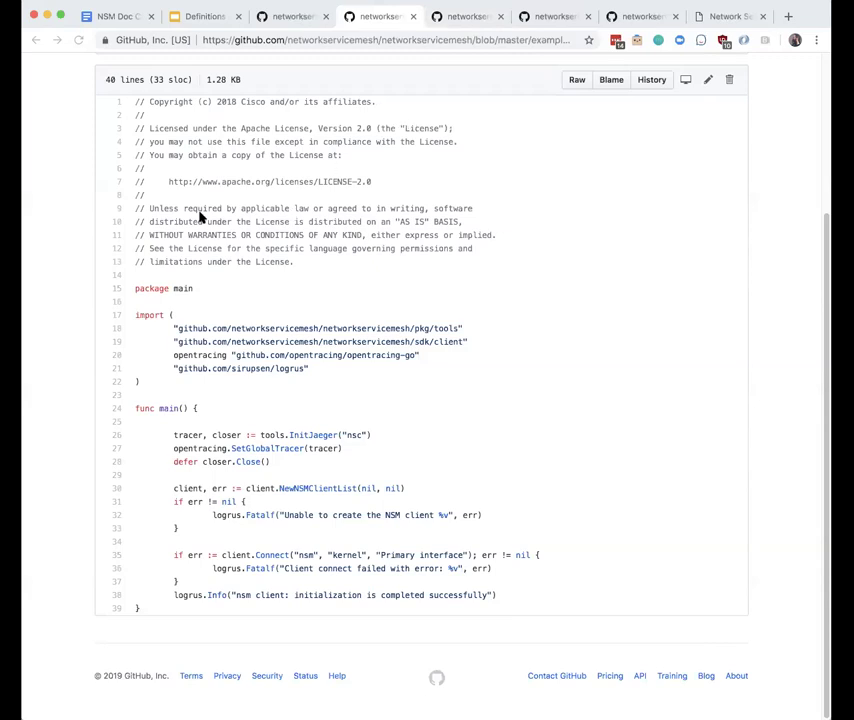
click(299, 18)
click(119, 17)
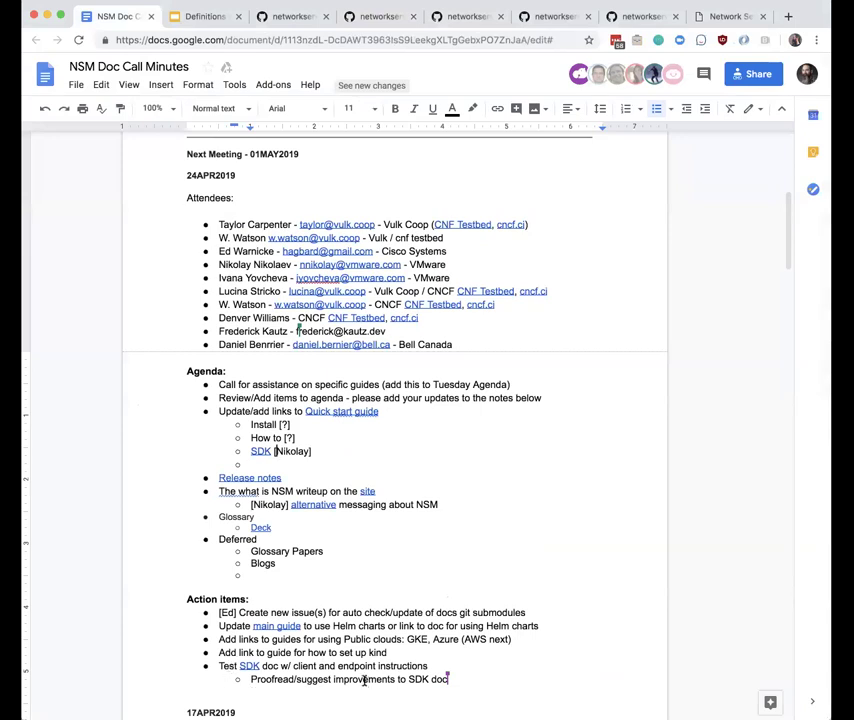
scroll(270, 658, down, 1)
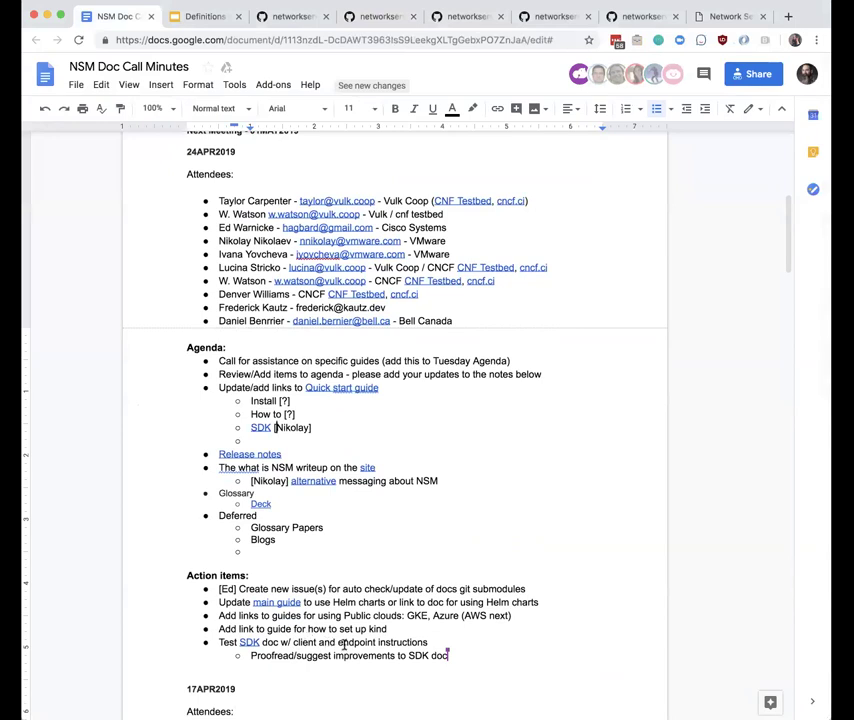
click(319, 556)
click(256, 454)
Return the caret to the empty bullet under SDK [Nikolay]
click(312, 441)
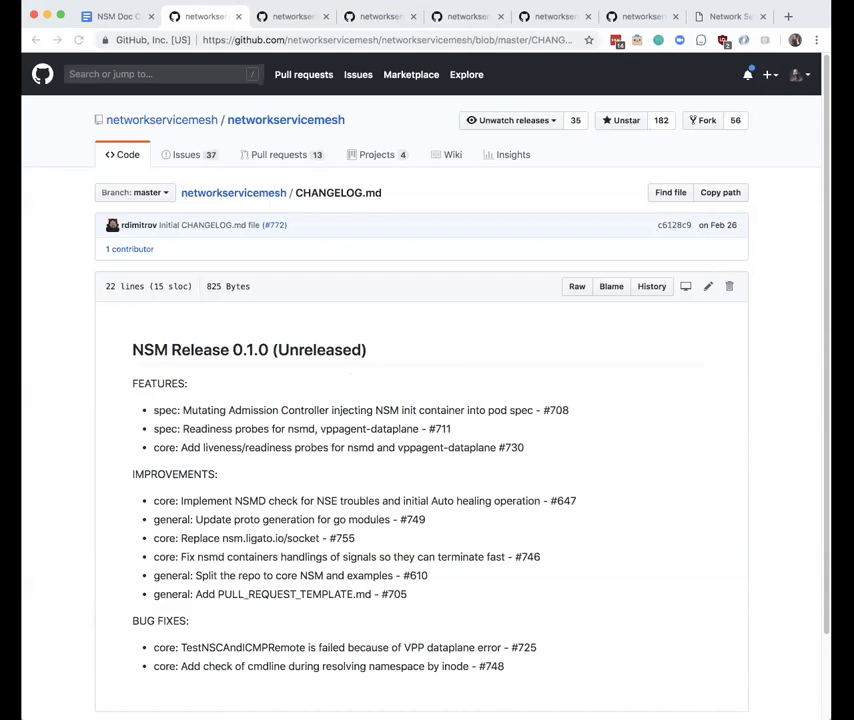
Add a top-level action item '[Fred] Draft release notes for' below the SDK doc proofreading line
click(118, 17)
click(291, 543)
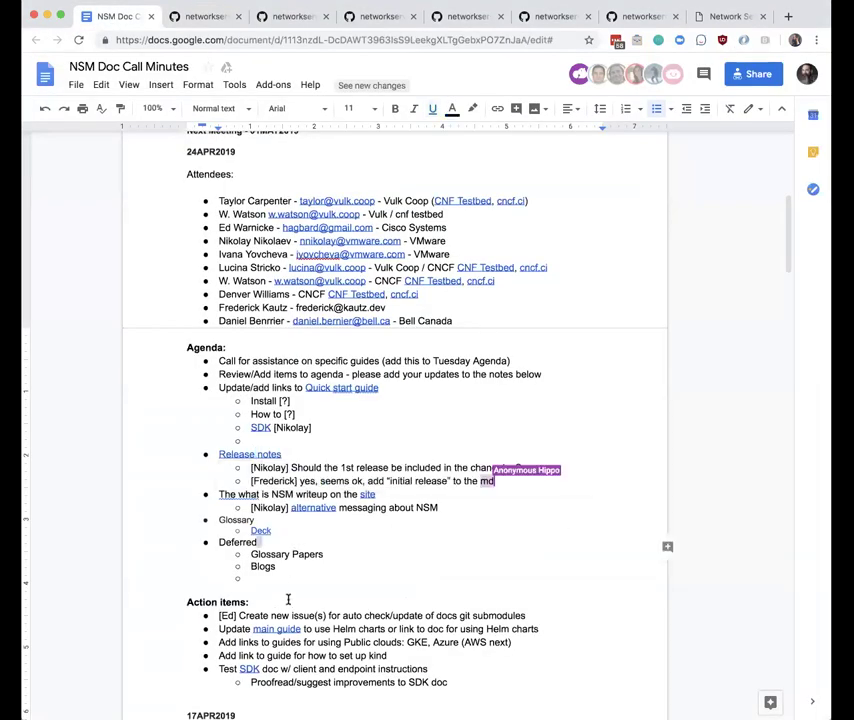
scroll(290, 600, down, 3)
click(476, 613)
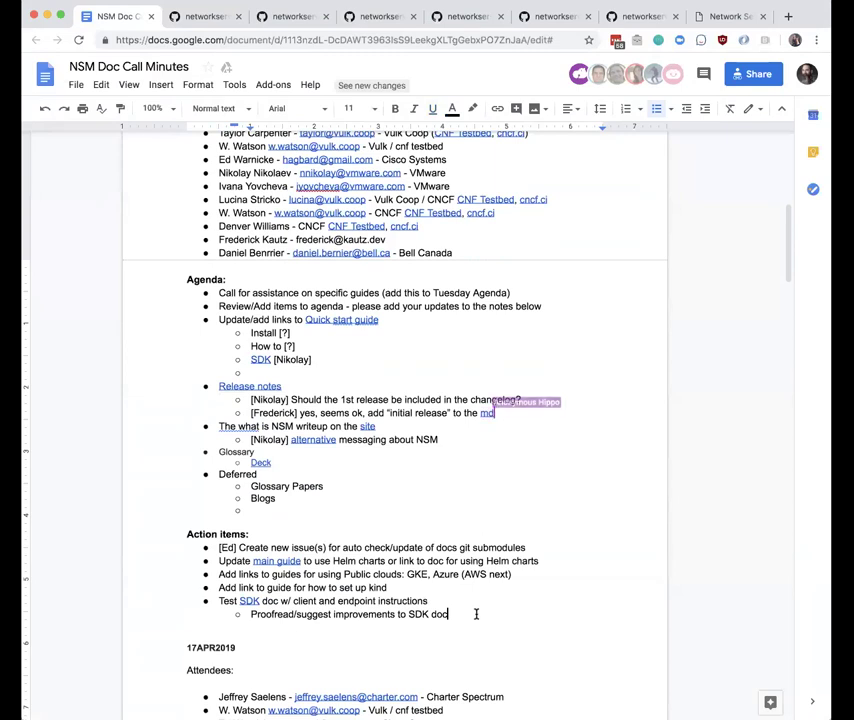
key(Return)
key(shift+Tab)
text([Fred] Draft)
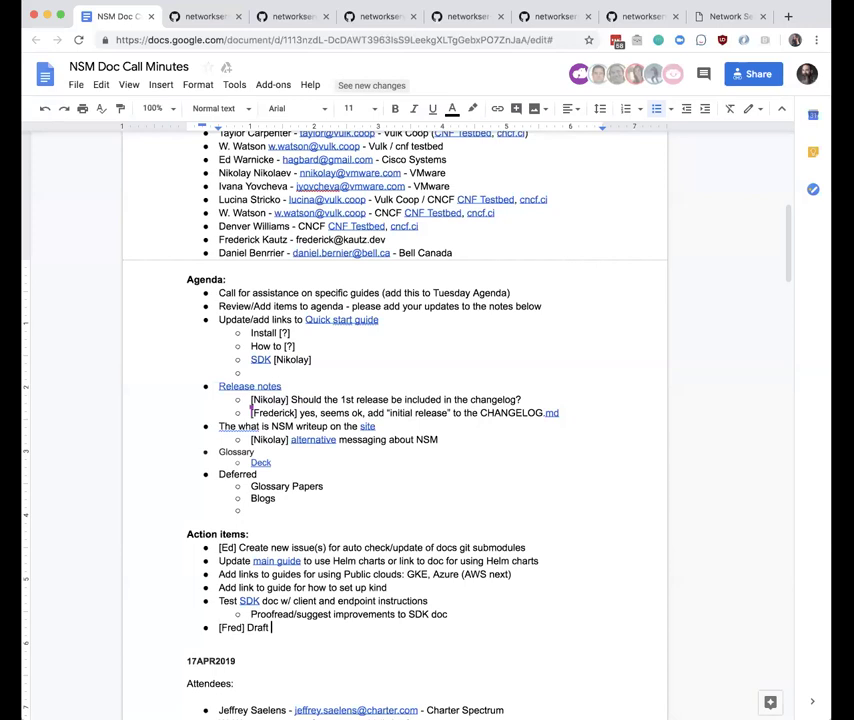
text(initial)
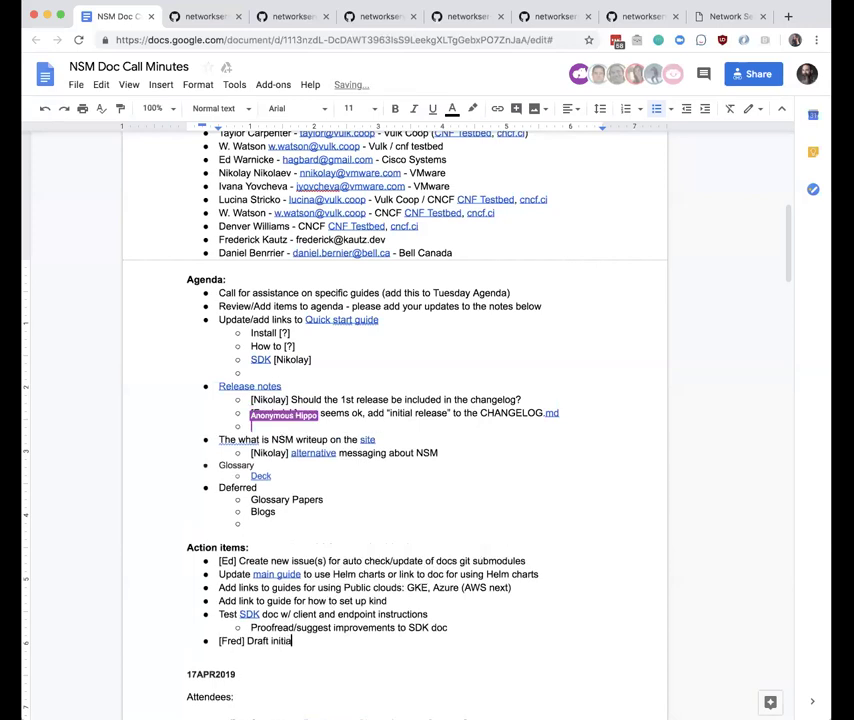
text( ver)
key(BackSpace)
key(BackSpace)
key(BackSpace)
key(BackSpace)
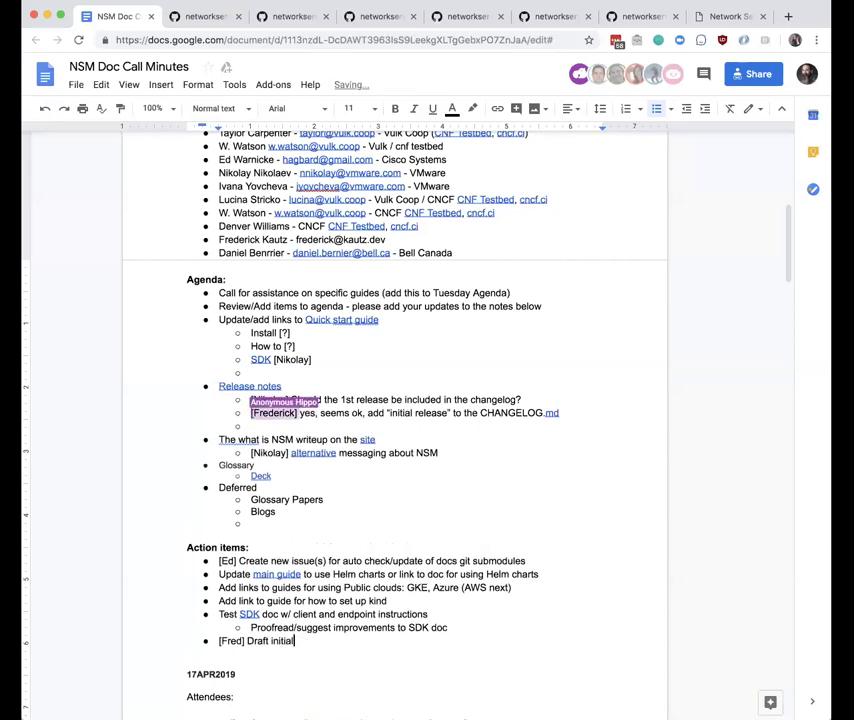
key(BackSpace)
key(BackSpace)
key(BackSpace)
key(BackSpace)
key(BackSpace)
key(BackSpace)
key(BackSpace)
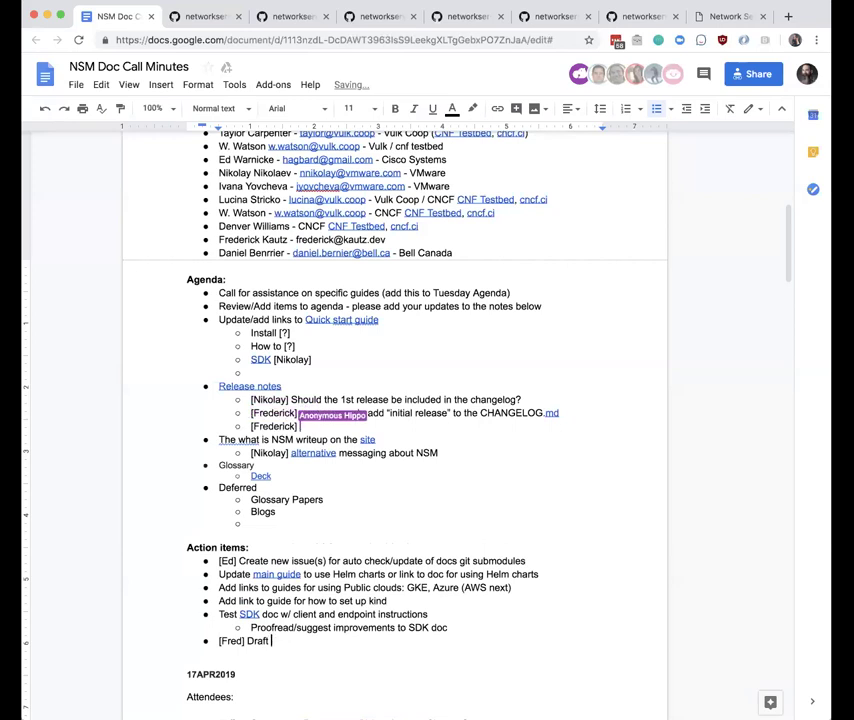
text(release )
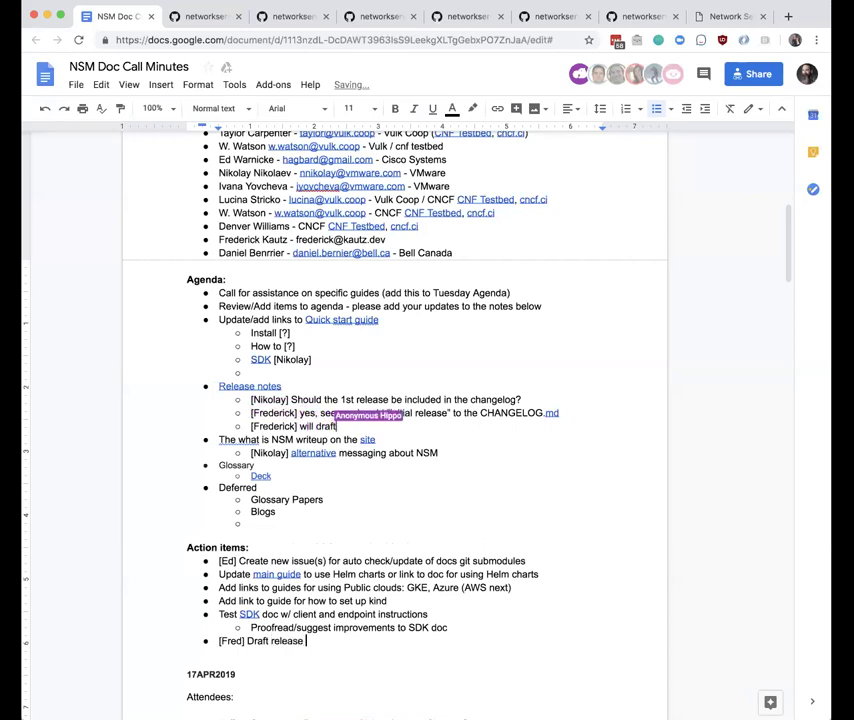
text(not)
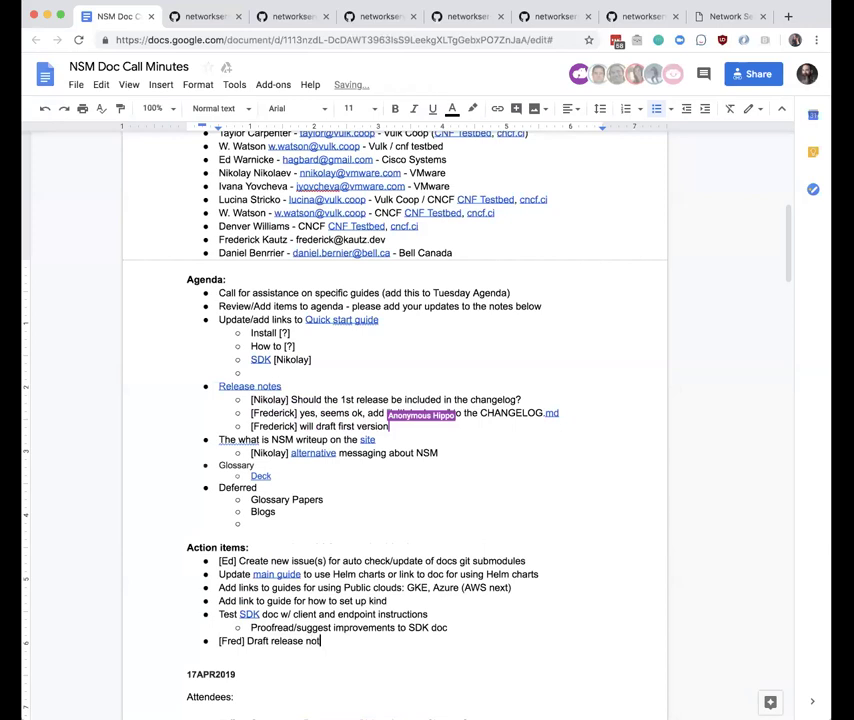
text(es for )
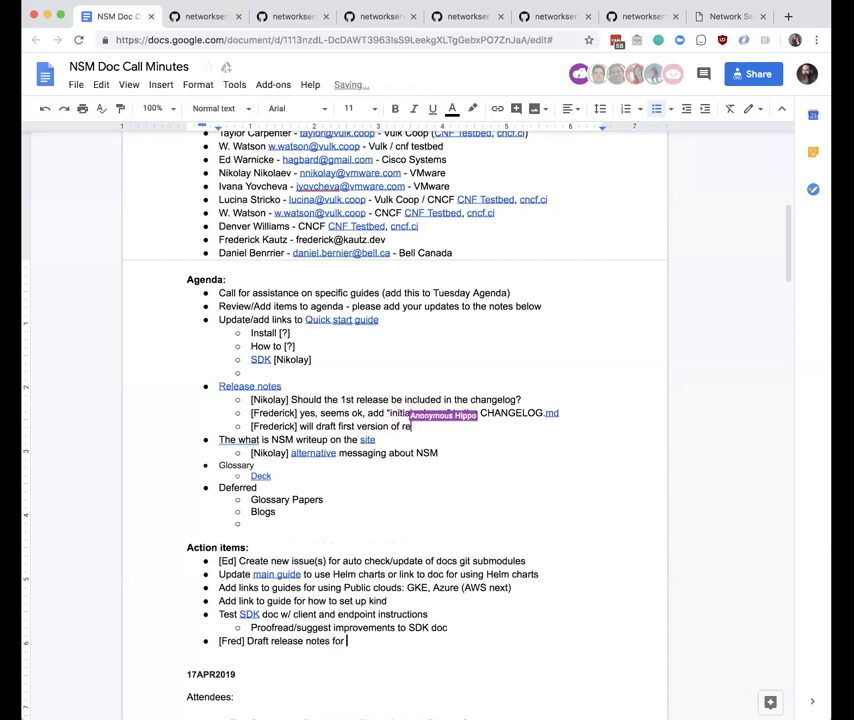
text(C)
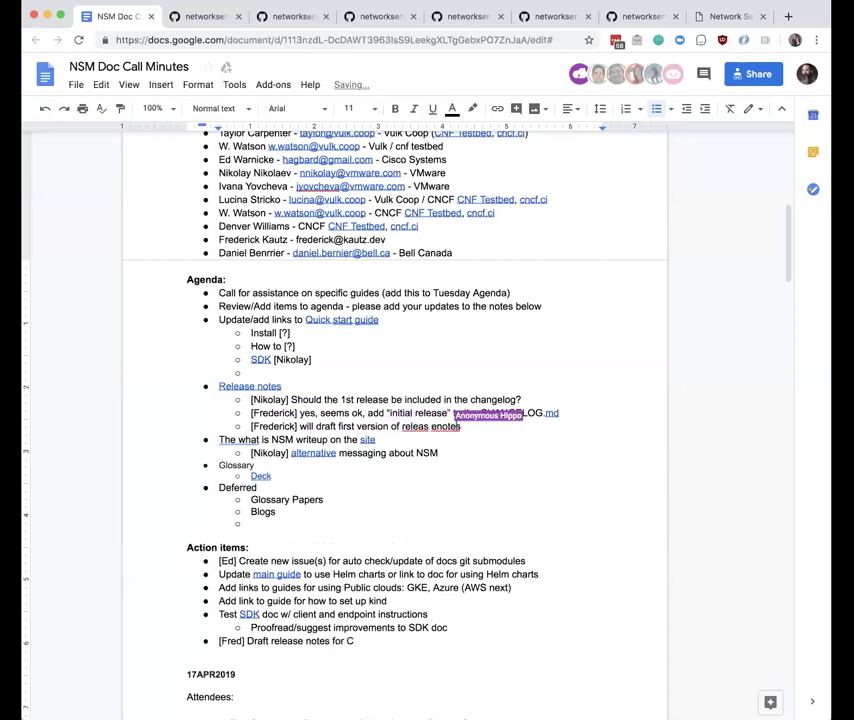
key(BackSpace)
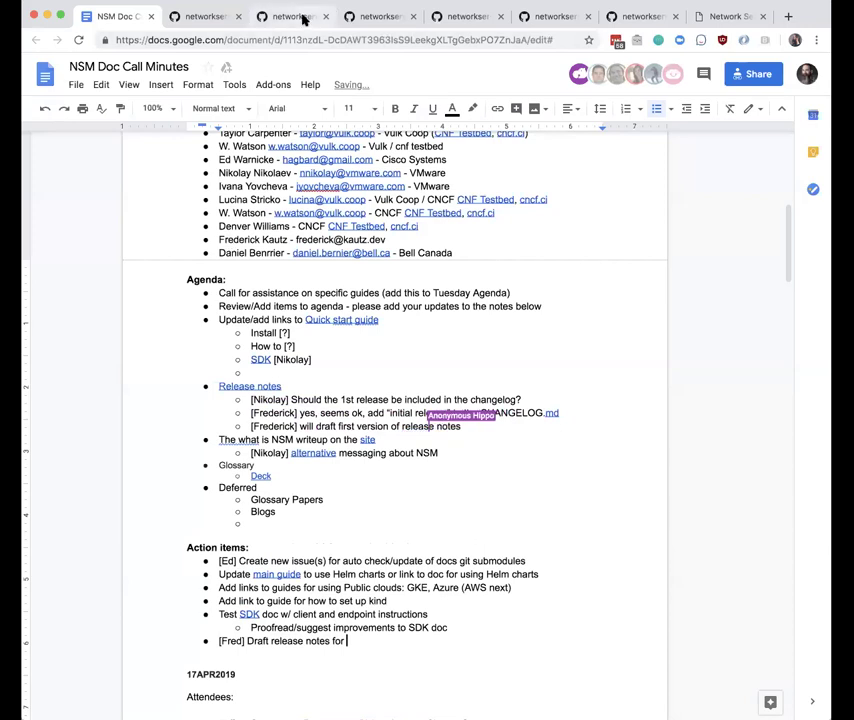
Copy the CHANGELOG.md page's web address from GitHub
click(280, 16)
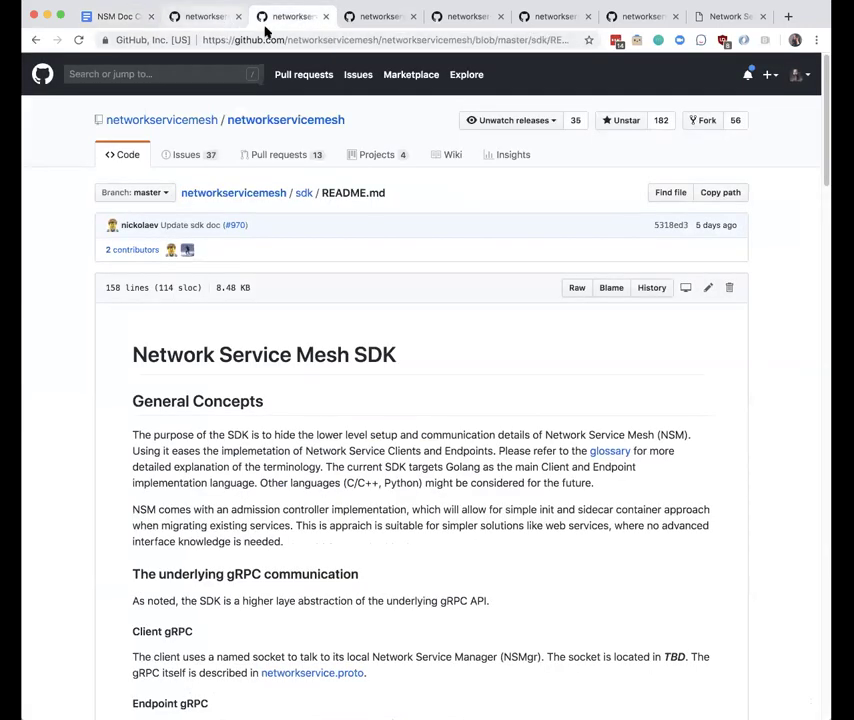
click(195, 16)
click(323, 39)
key(super+c)
Paste the CHANGELOG URL after 'Draft release notes for' and open its link editor
click(120, 16)
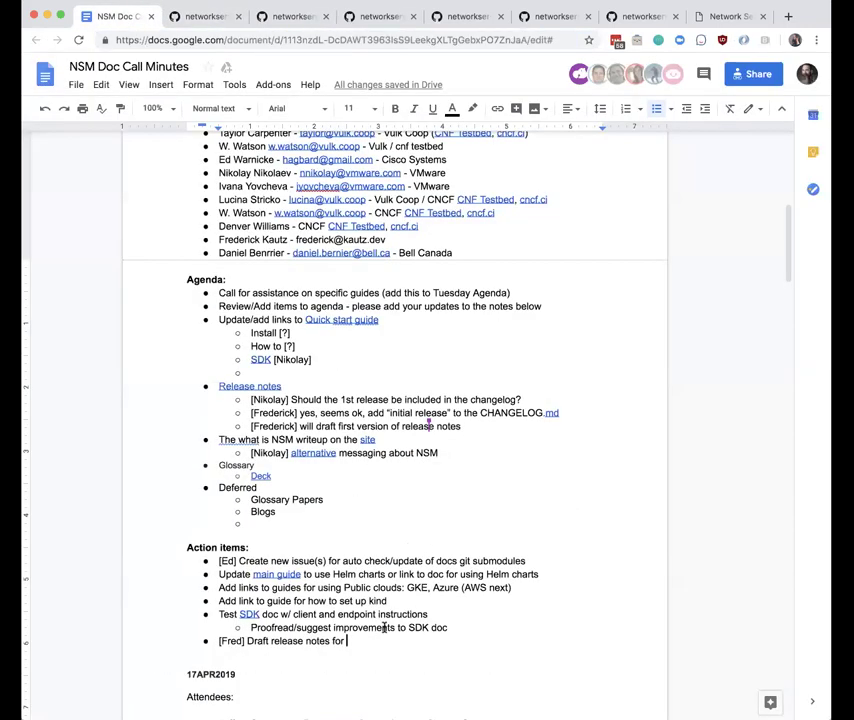
key(super+v)
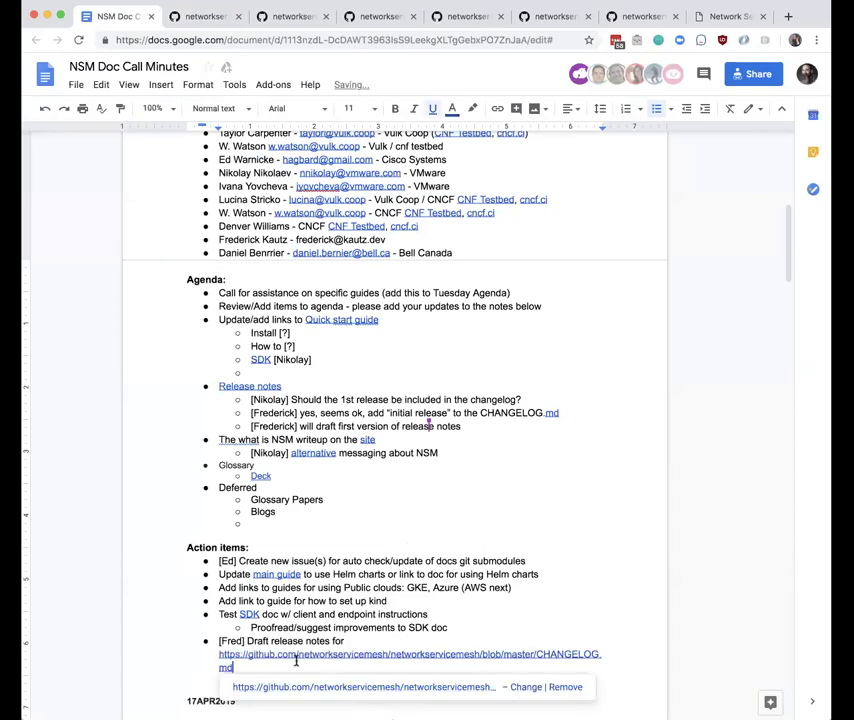
click(524, 687)
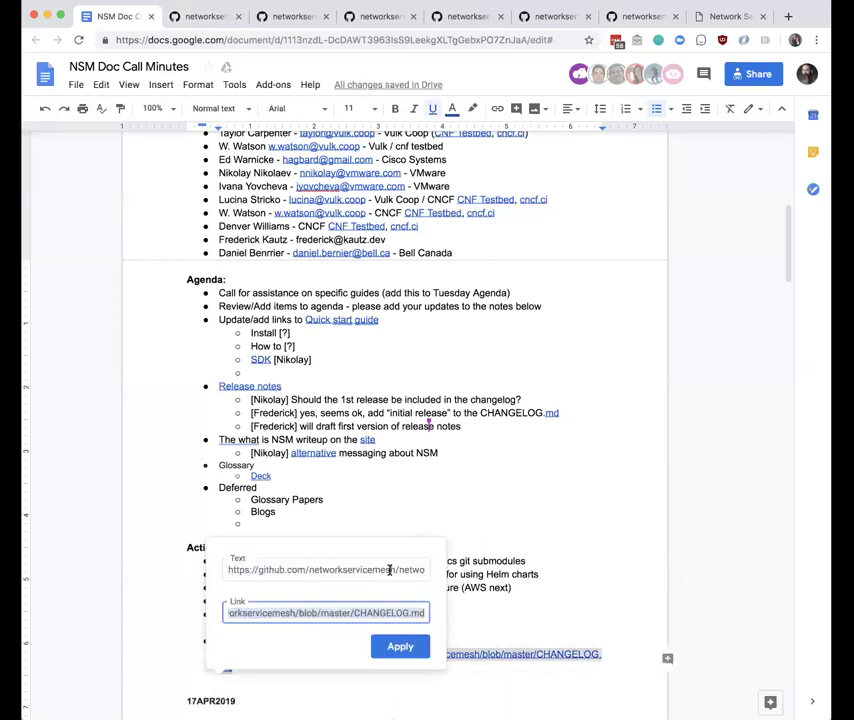
click(416, 568)
key(Escape)
key(BackSpace)
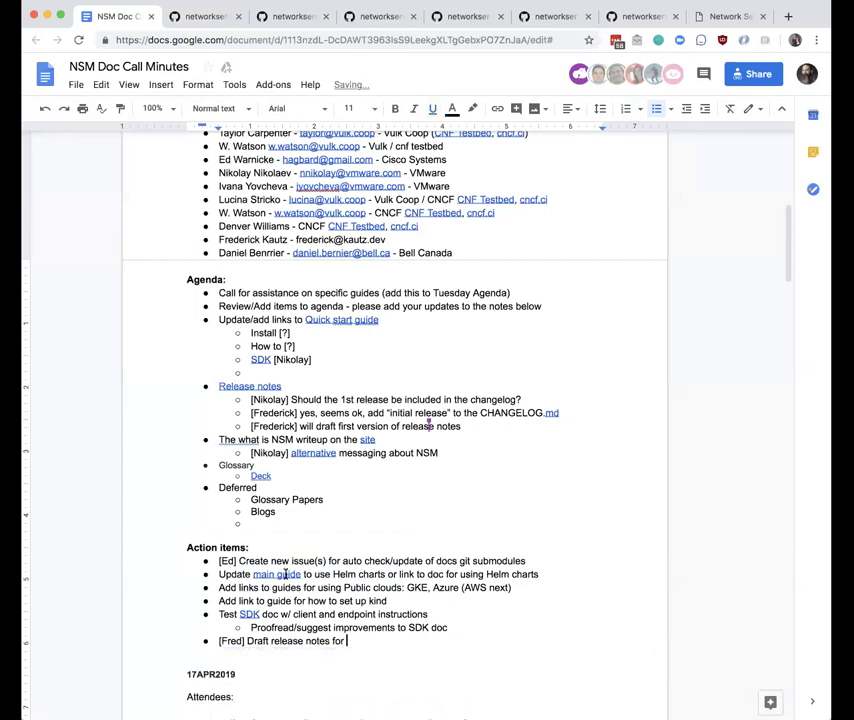
key(super+z)
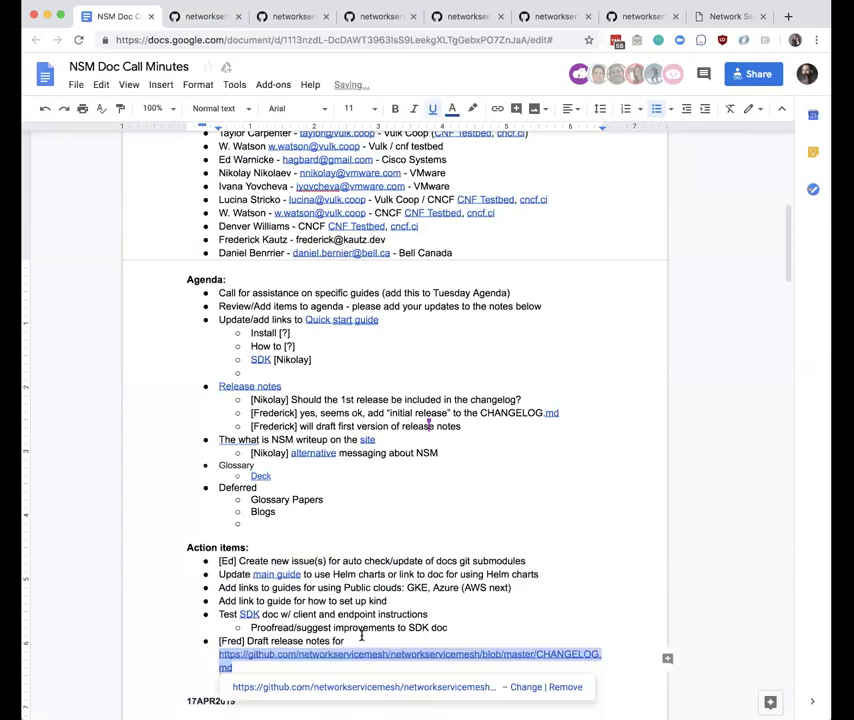
click(524, 687)
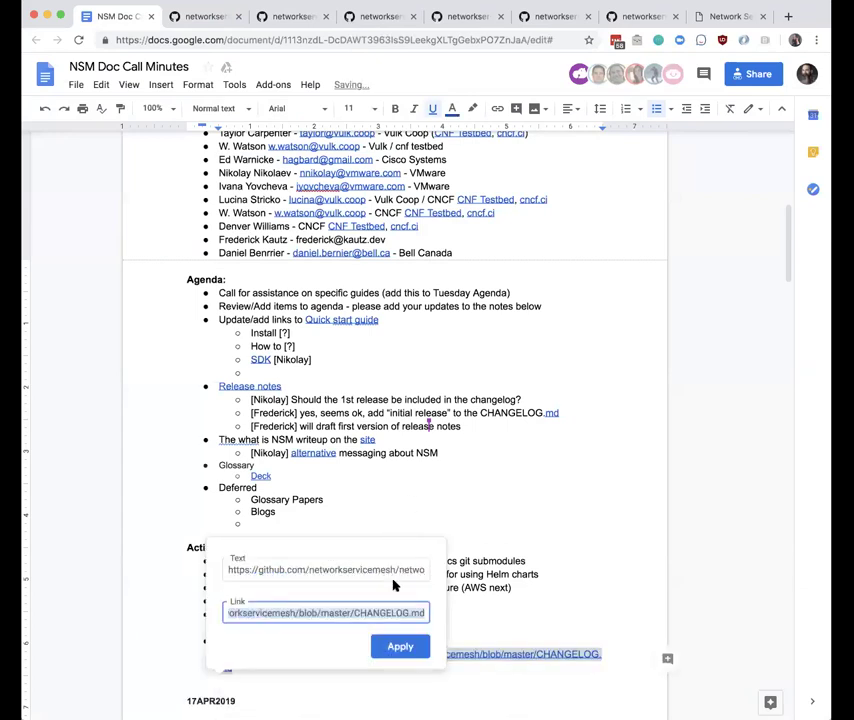
click(406, 621)
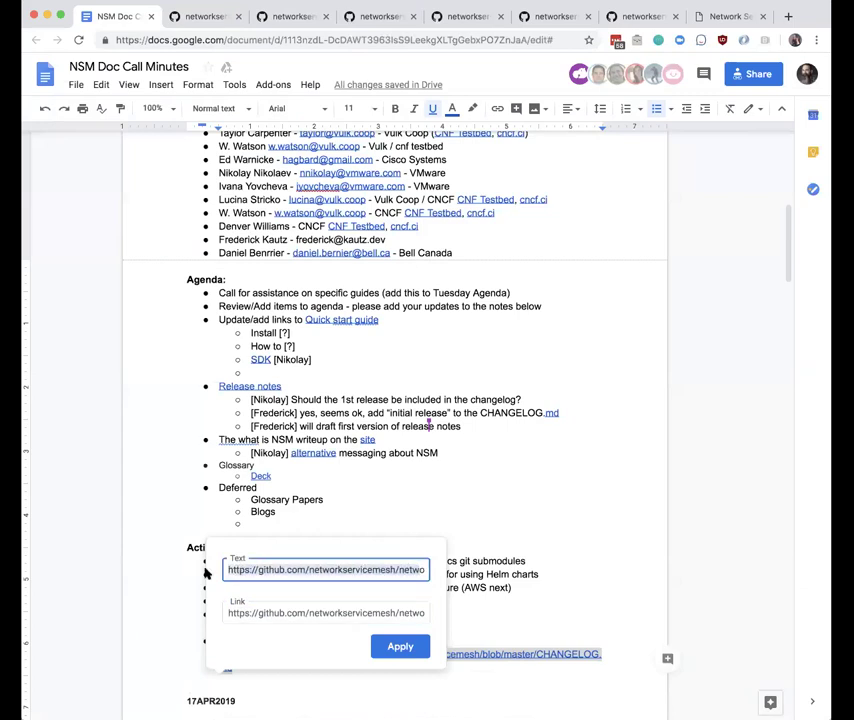
key(End)
key(Escape)
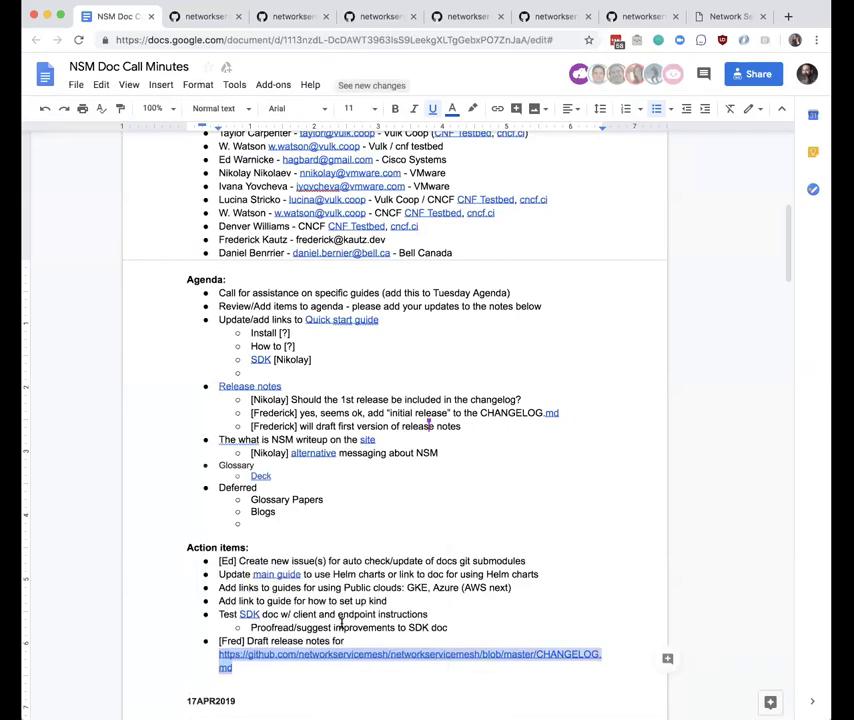
key(BackSpace)
key(ctrl+z)
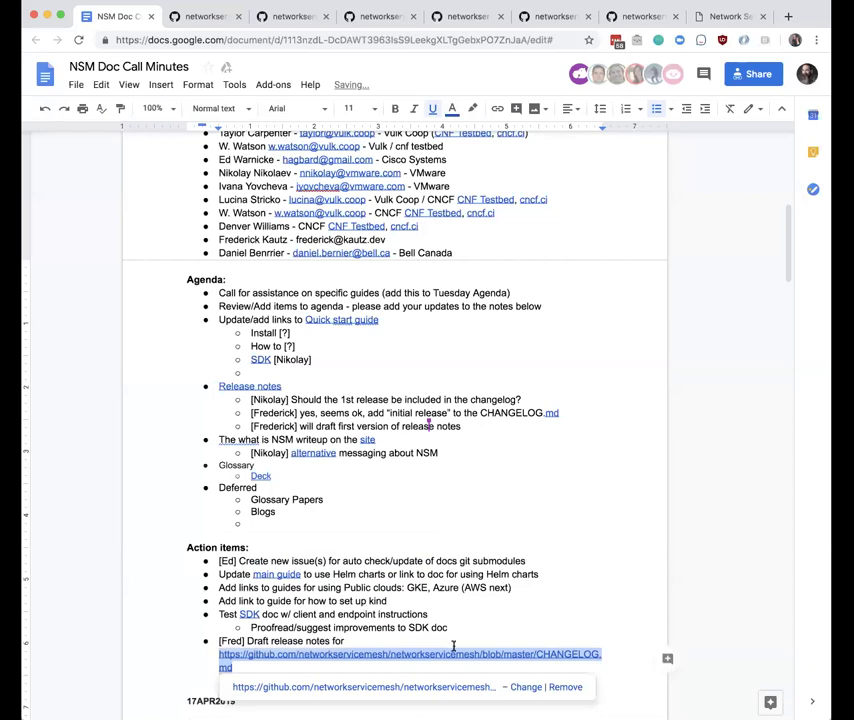
Inspect the pasted link's full display text in the link editor, leaving the link unchanged
click(524, 686)
click(290, 569)
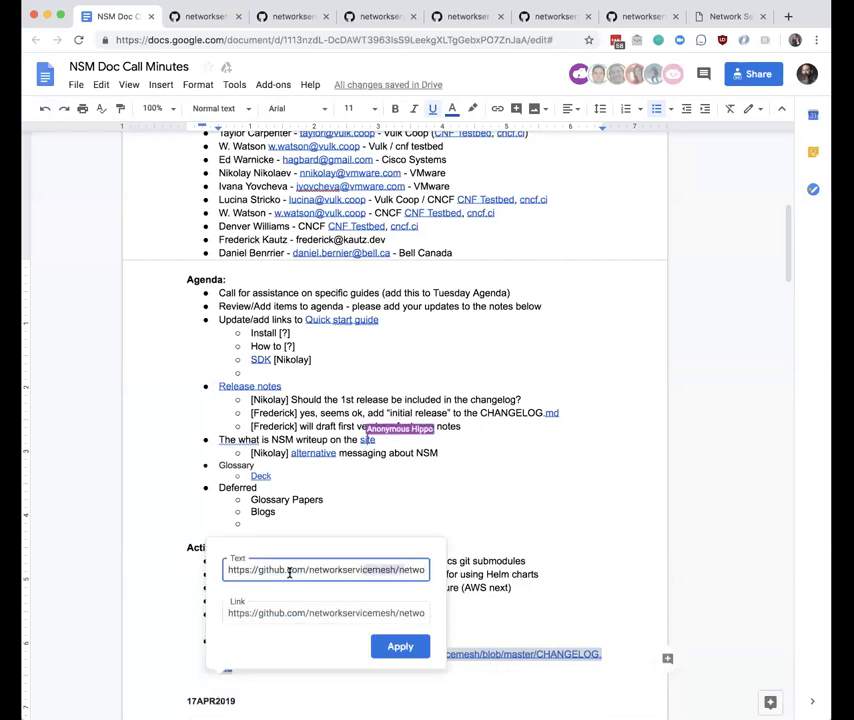
key(End)
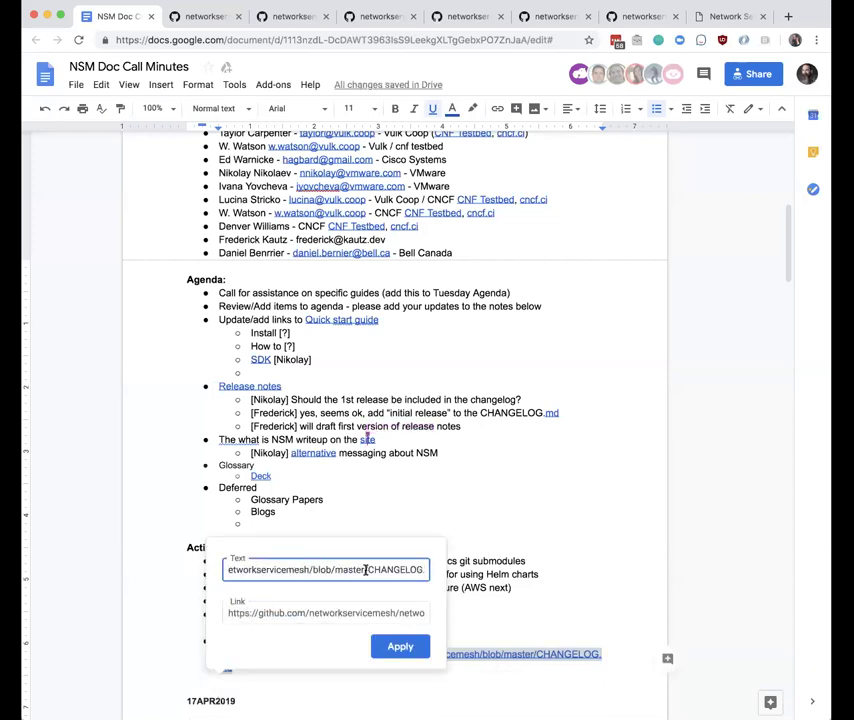
key(ctrl+a)
key(Escape)
key(BackSpace)
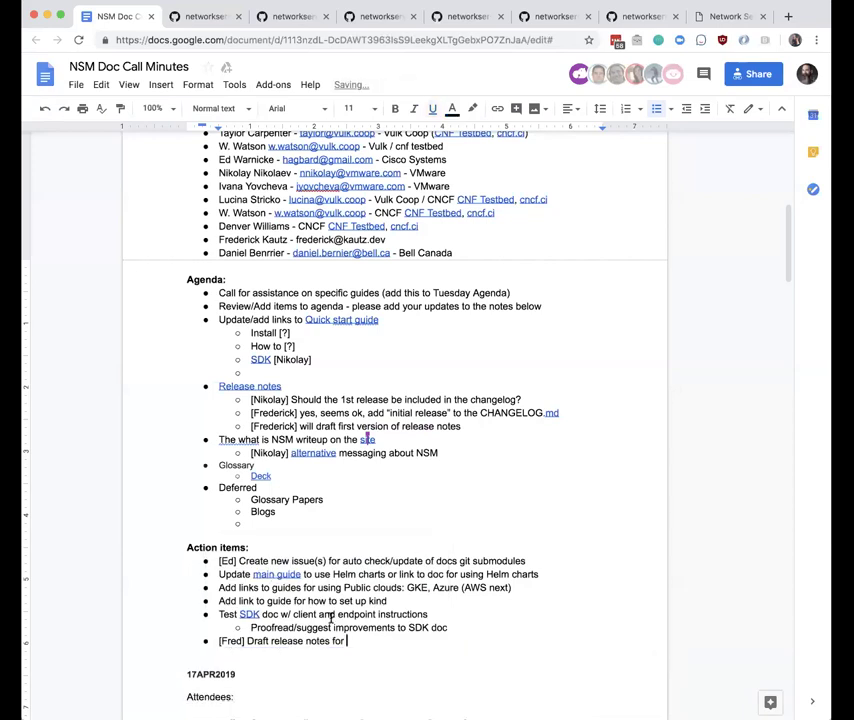
key(ctrl+z)
click(522, 686)
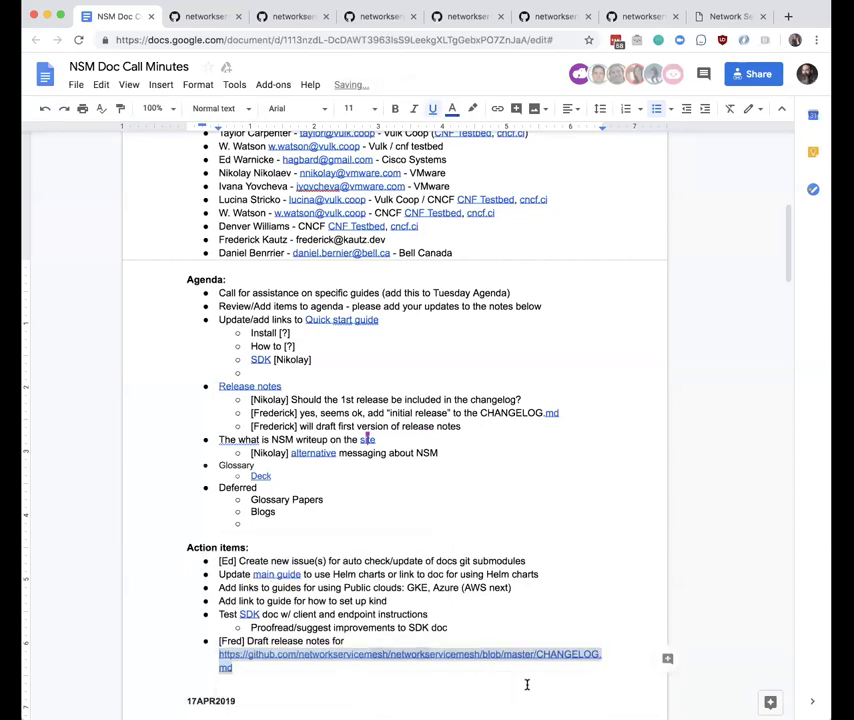
click(386, 569)
key(End)
key(Return)
Delete the leading part of the link's display text, undoing an accidental deletion of the link
click(519, 654)
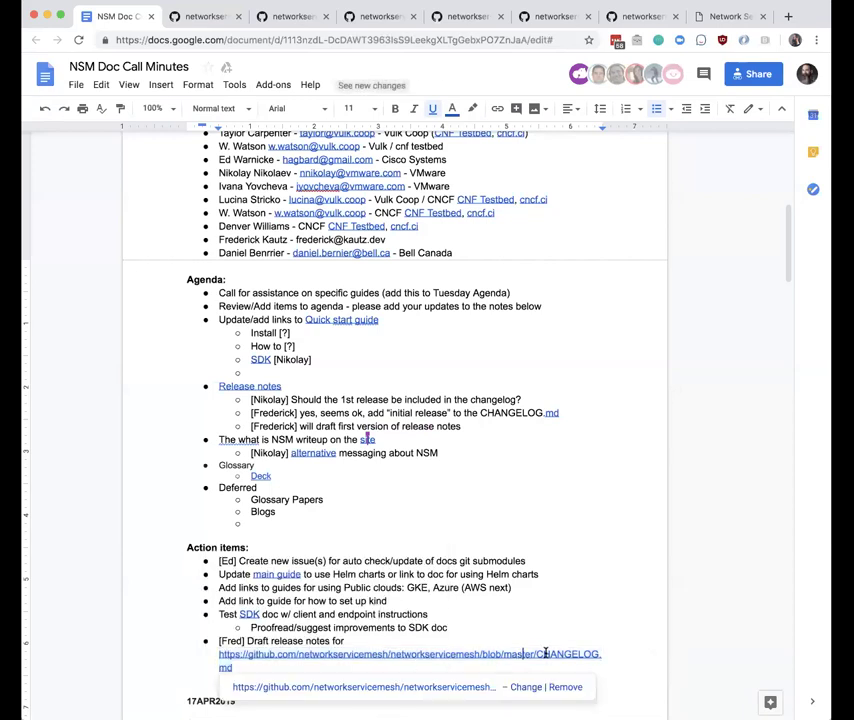
click(526, 687)
click(400, 569)
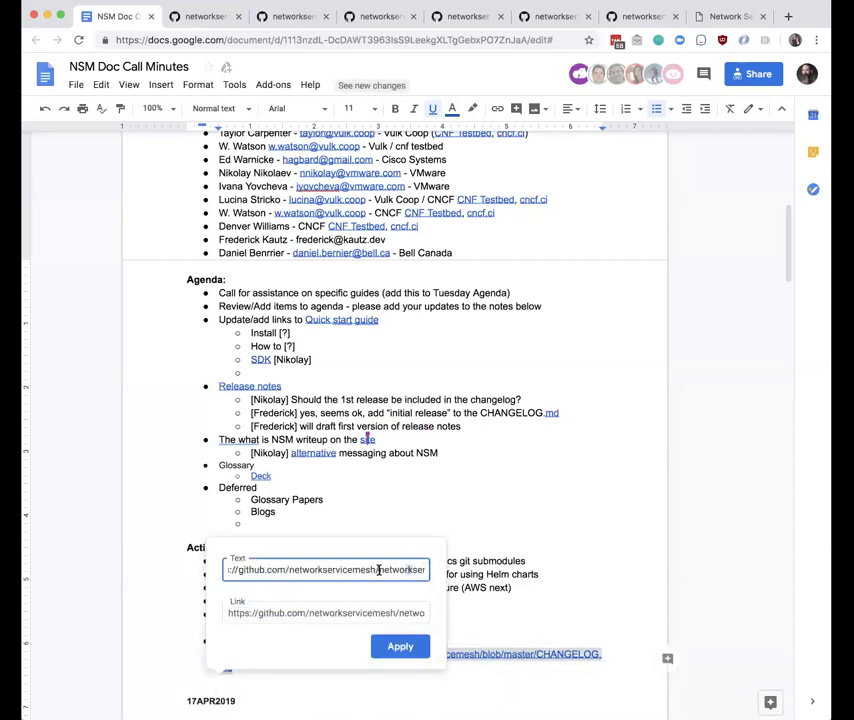
drag(400, 569, 225, 567)
key(BackSpace)
key(Return)
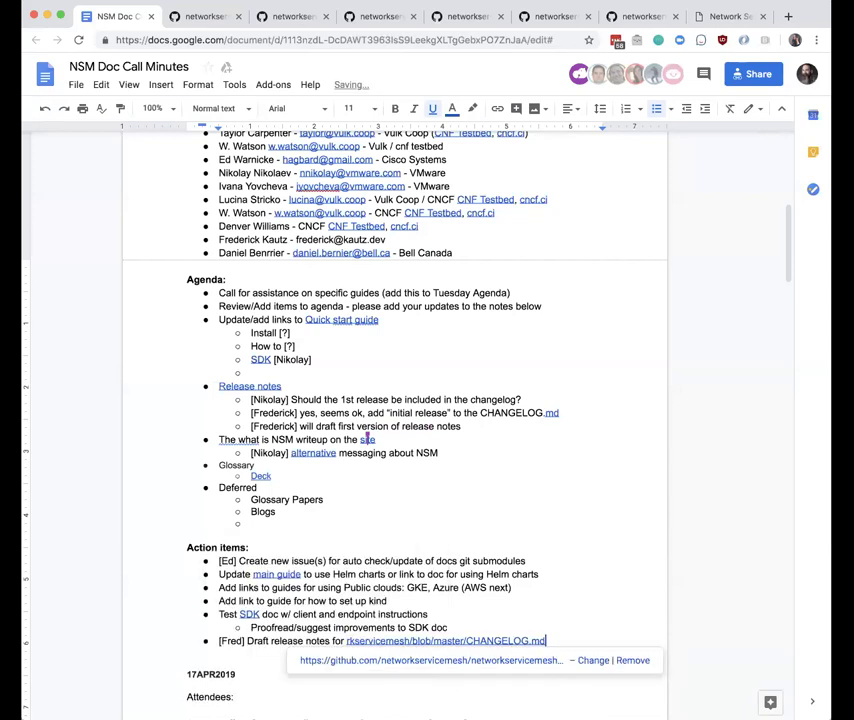
click(593, 660)
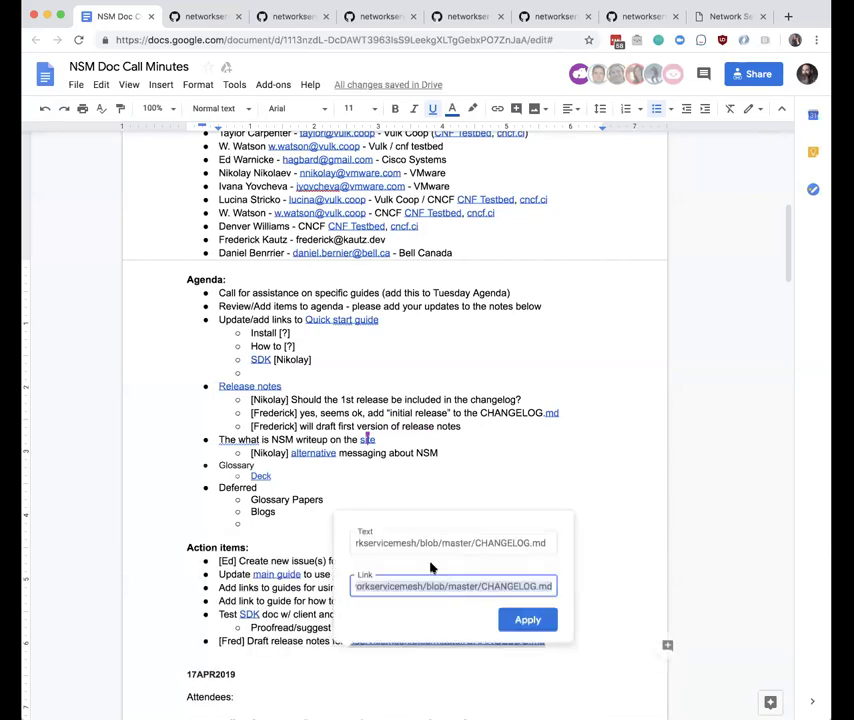
click(457, 540)
drag(477, 543, 340, 543)
key(Escape)
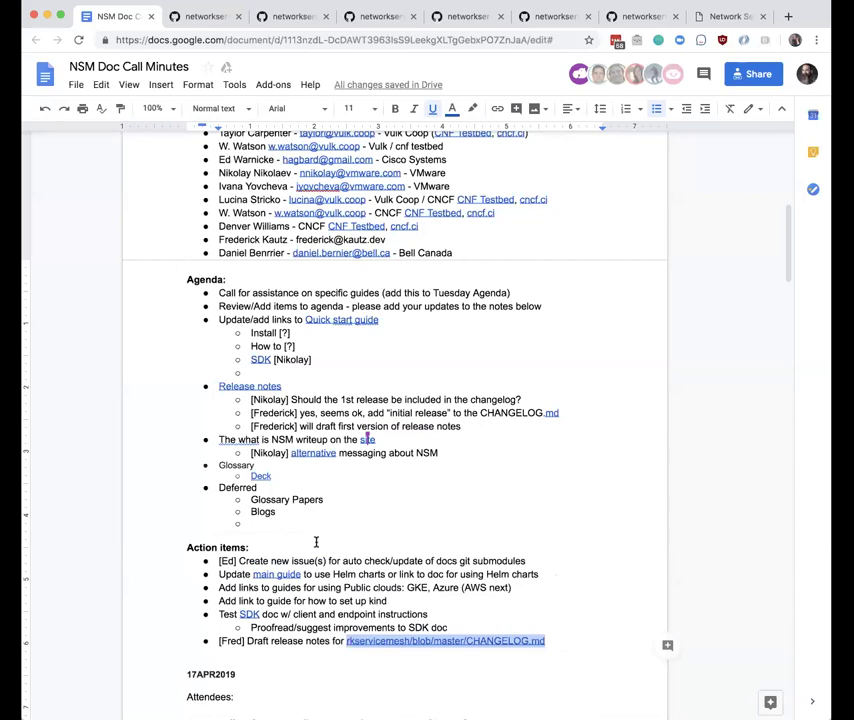
key(BackSpace)
key(Return)
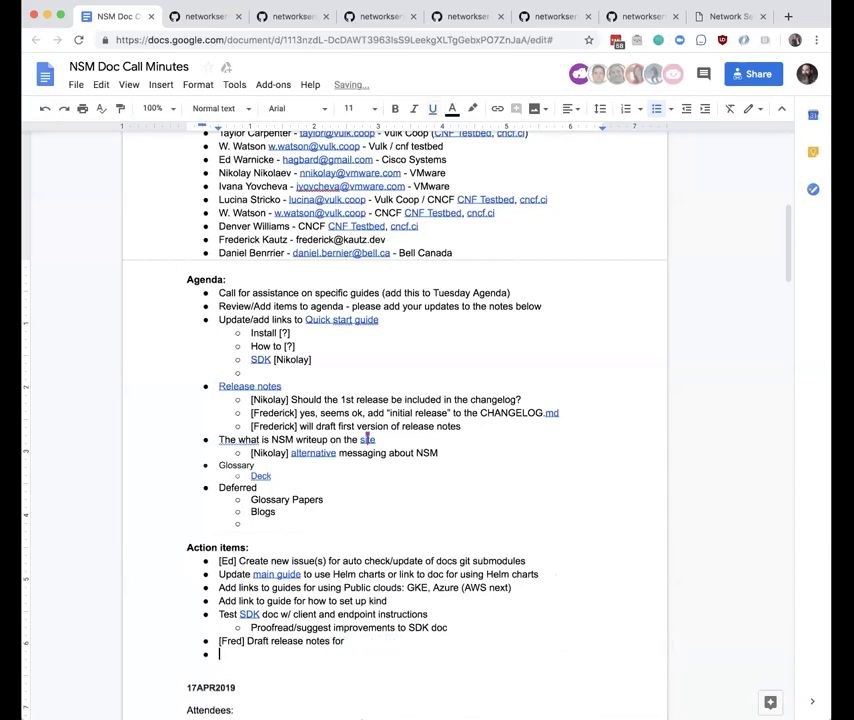
key(BackSpace)
key(BackSpace)
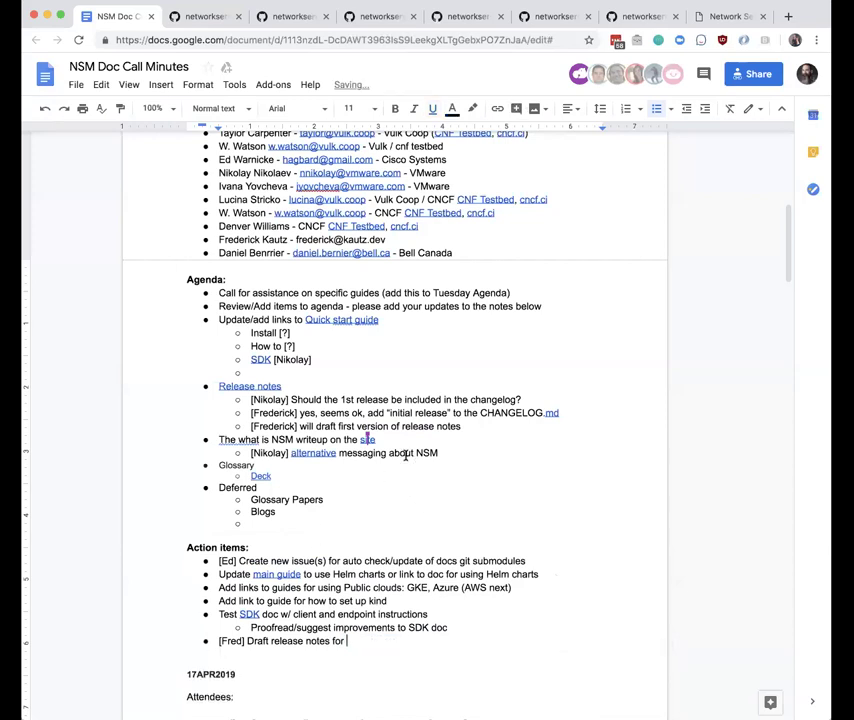
key(ctrl+z)
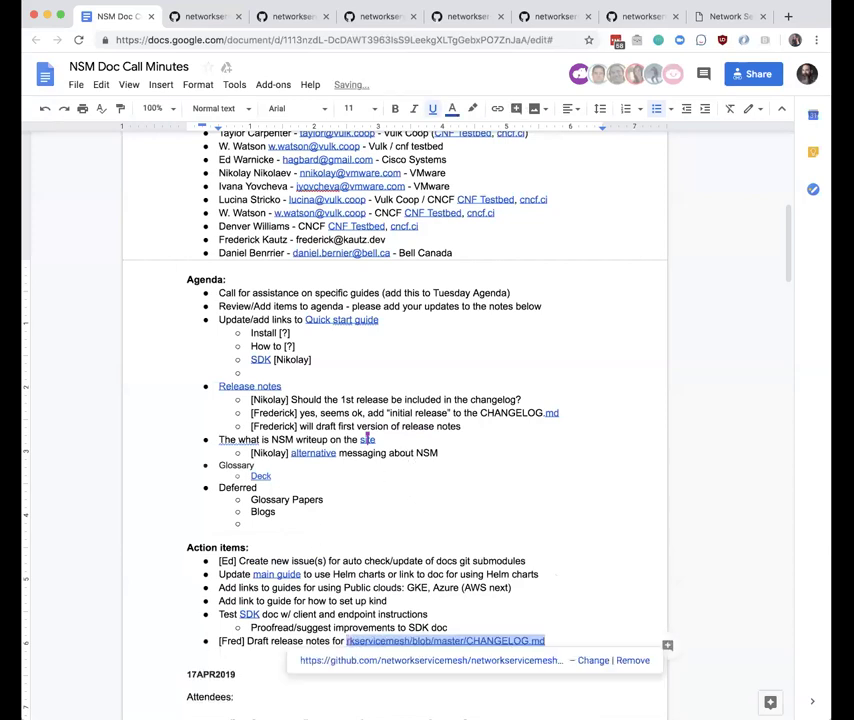
Trim the link's display text down to CHANGELOG.md and apply it
click(593, 660)
click(452, 545)
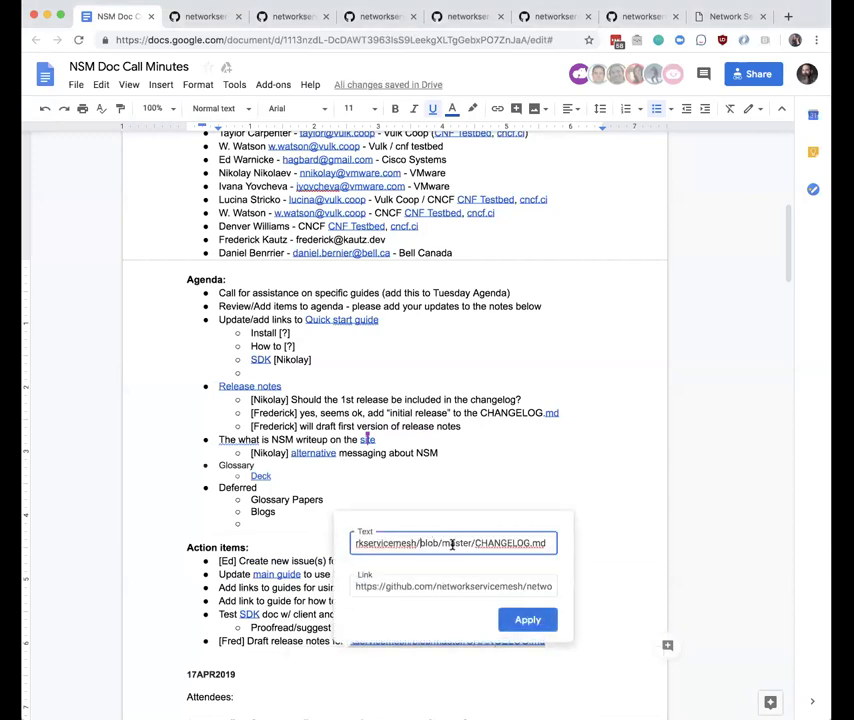
drag(457, 543, 362, 543)
key(BackSpace)
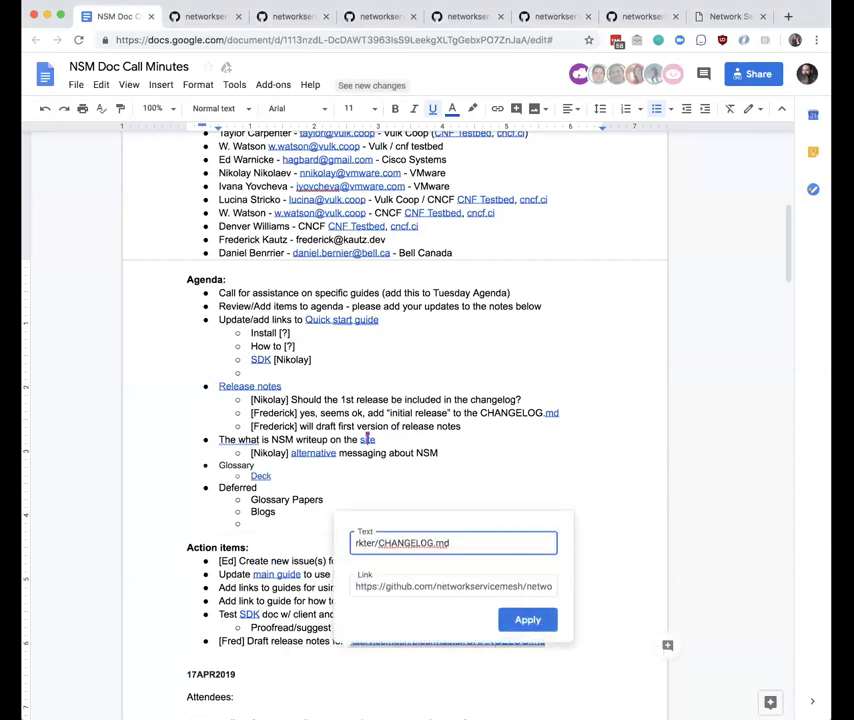
key(Delete)
key(Delete)
key(Delete)
key(BackSpace)
key(BackSpace)
click(518, 620)
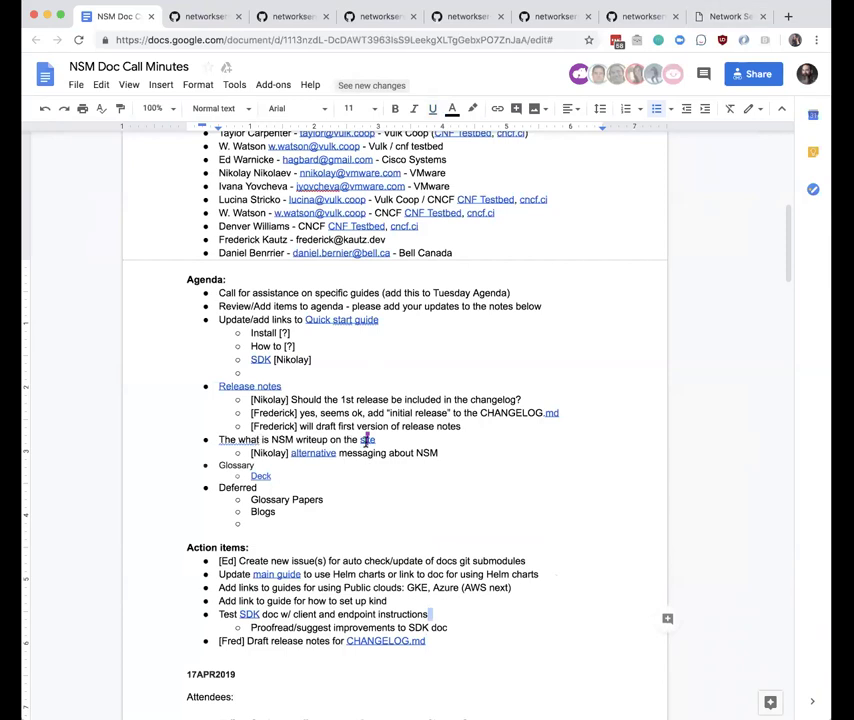
click(367, 440)
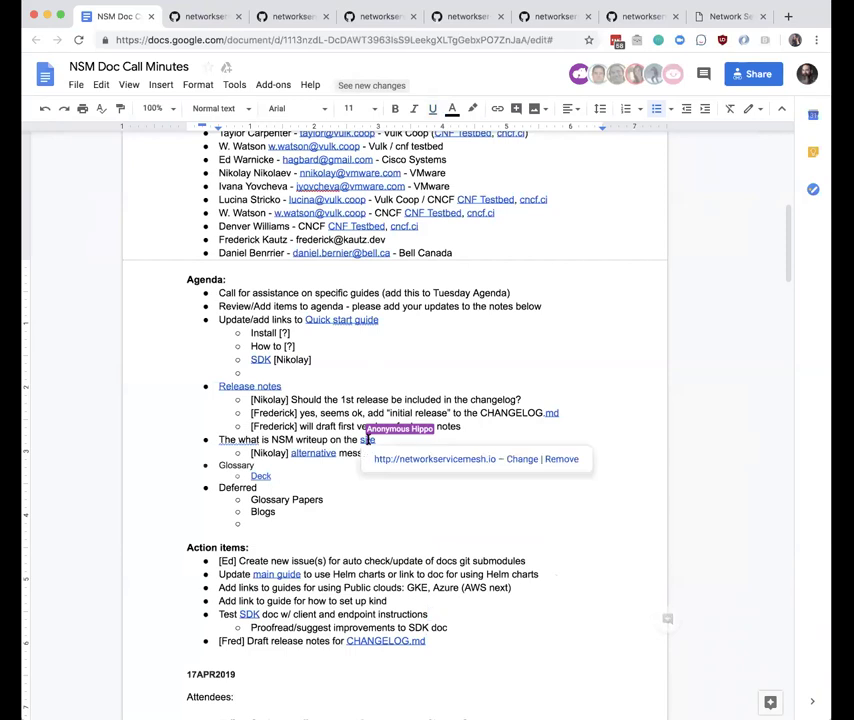
click(404, 459)
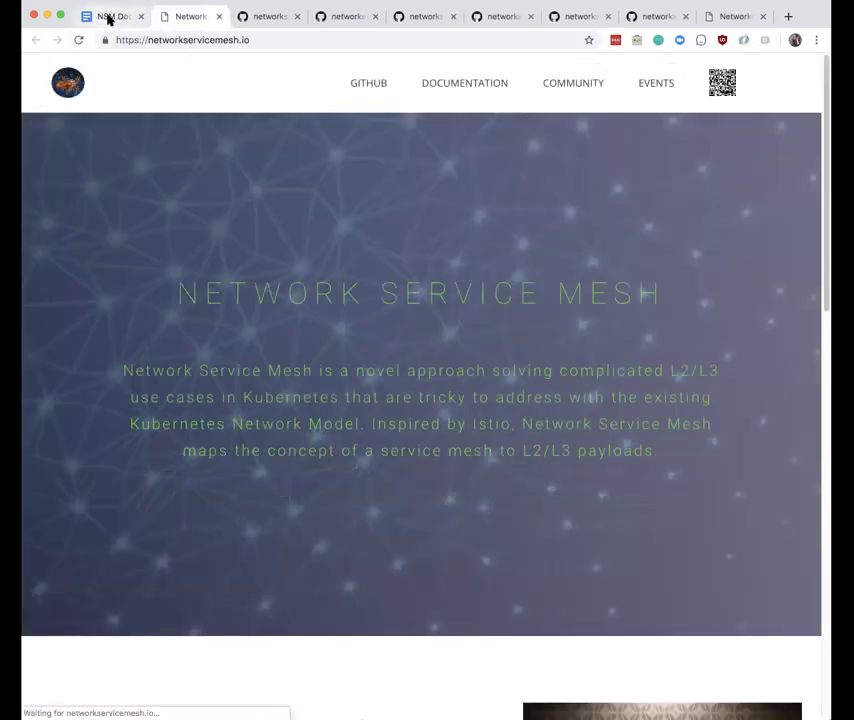
scroll(388, 461, down, 1)
scroll(388, 461, down, 8)
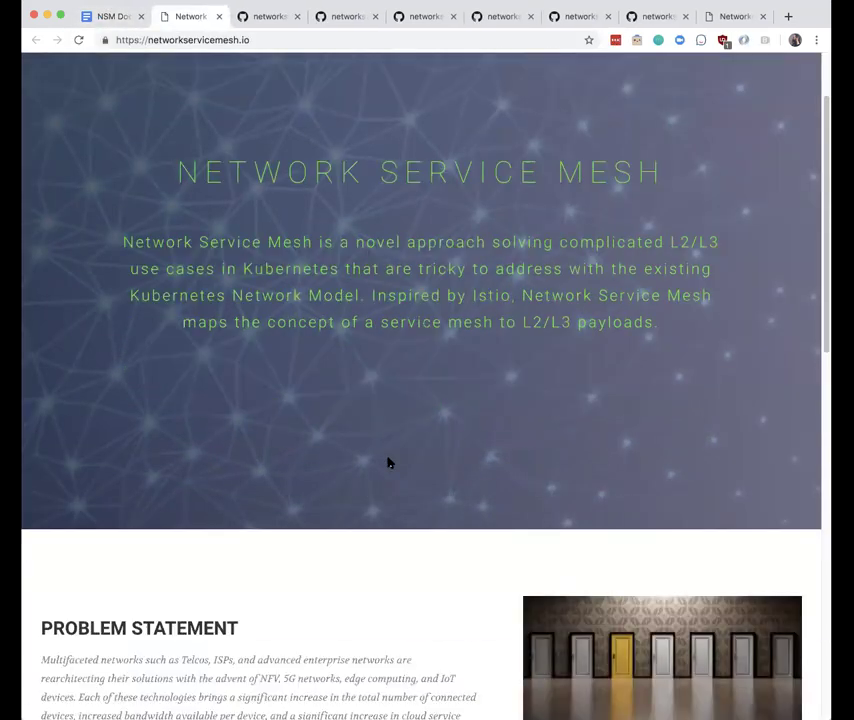
scroll(391, 459, down, 6)
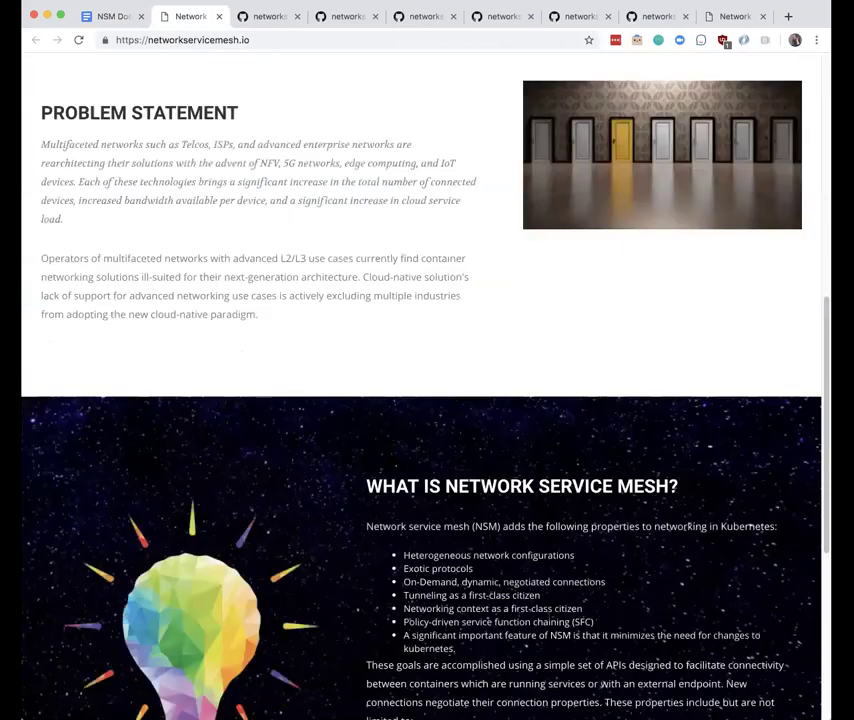
triple_click(386, 303)
drag(386, 303, 590, 580)
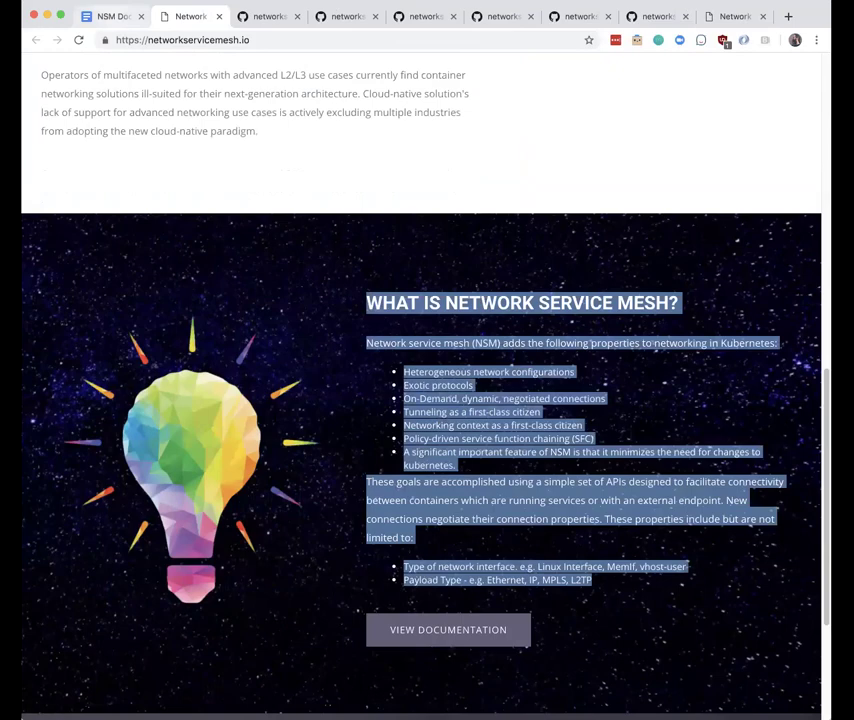
click(100, 16)
click(311, 453)
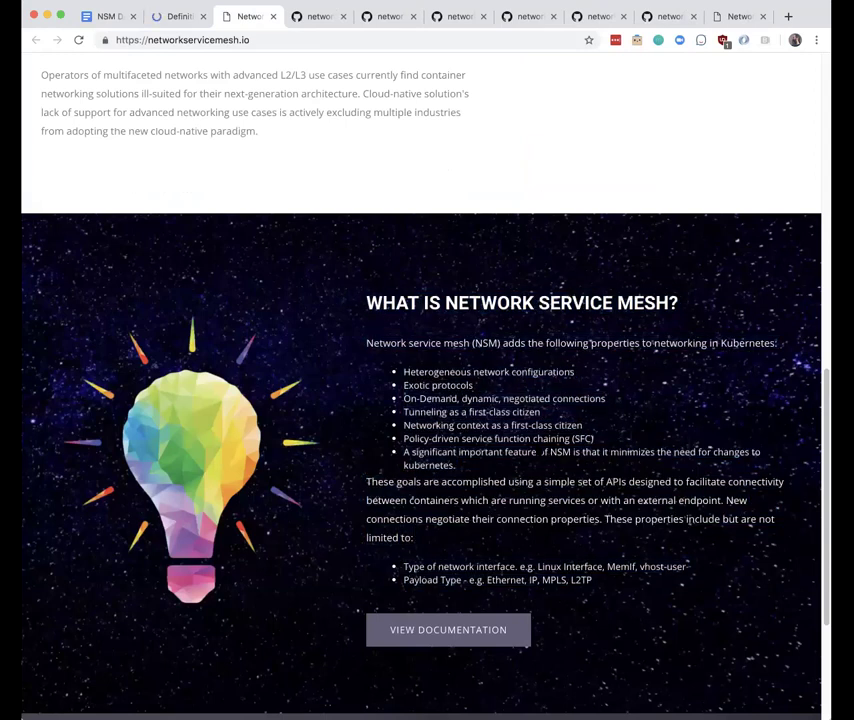
scroll(497, 540, down, 1)
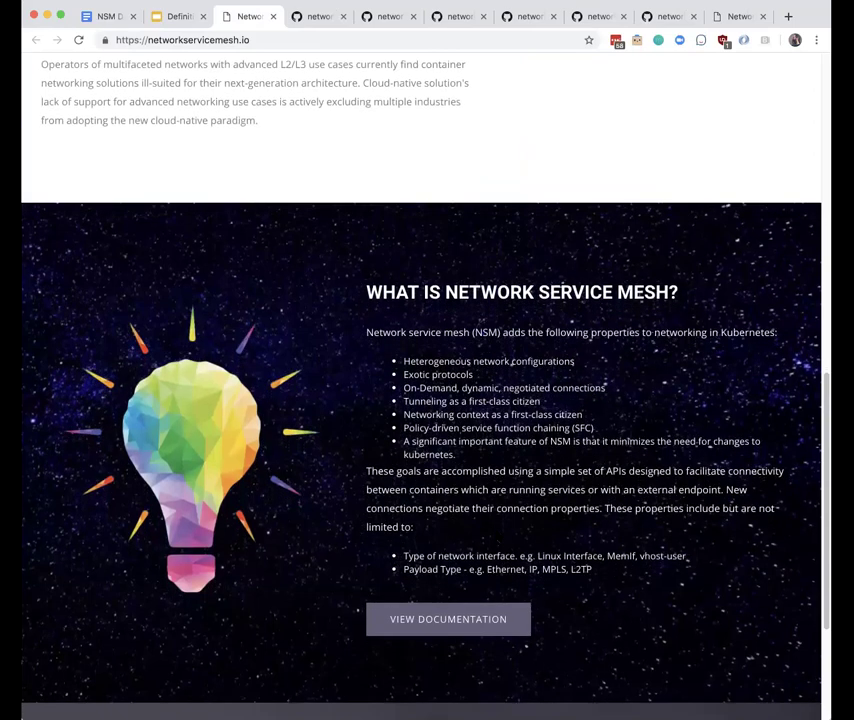
scroll(421, 380, down, 1)
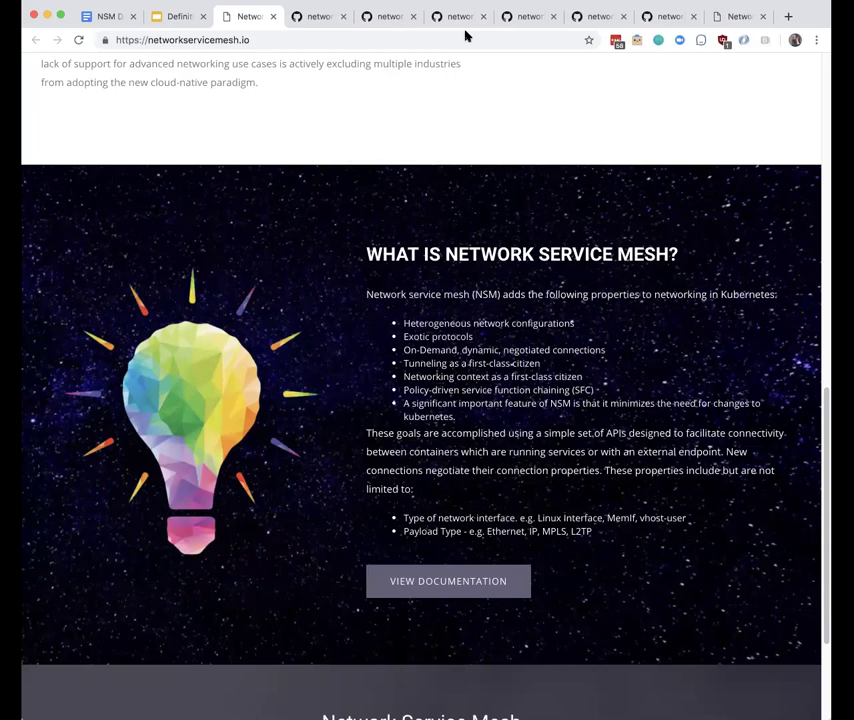
click(160, 18)
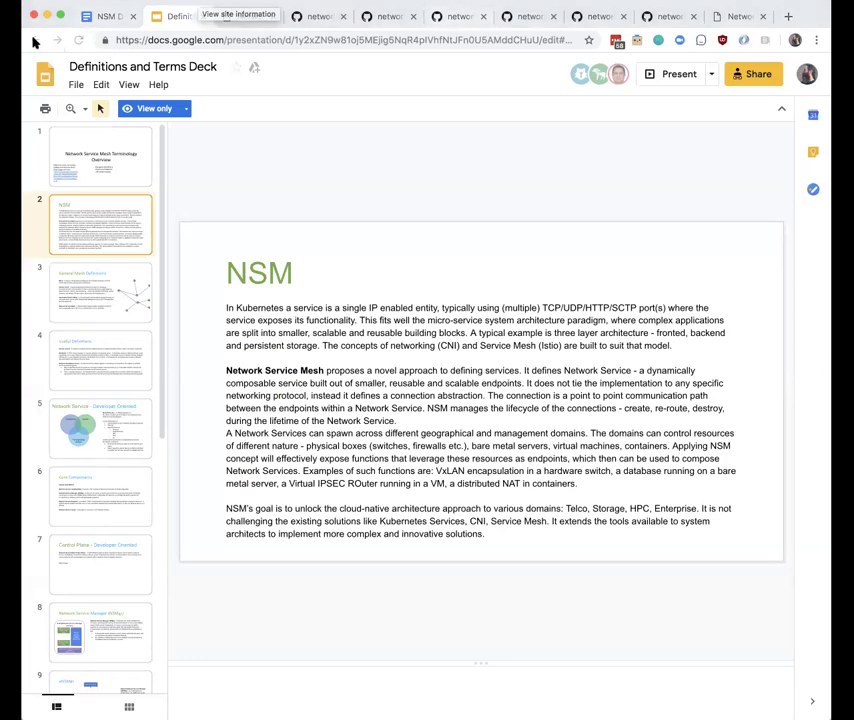
Return to the minutes doc, dismiss the link preview, and switch to the Definitions and Terms Deck
click(100, 16)
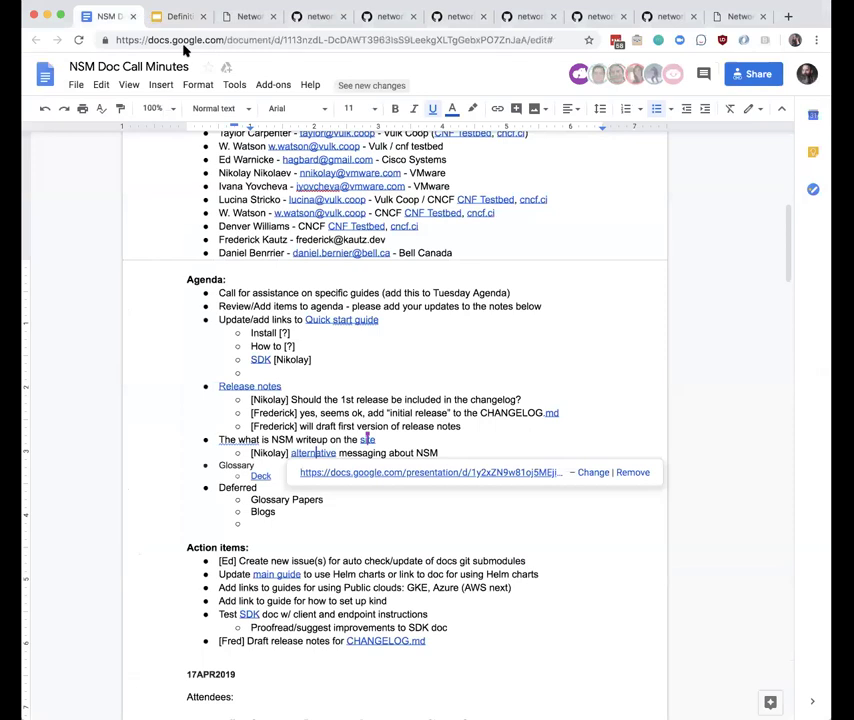
click(267, 440)
key(ctrl+Tab)
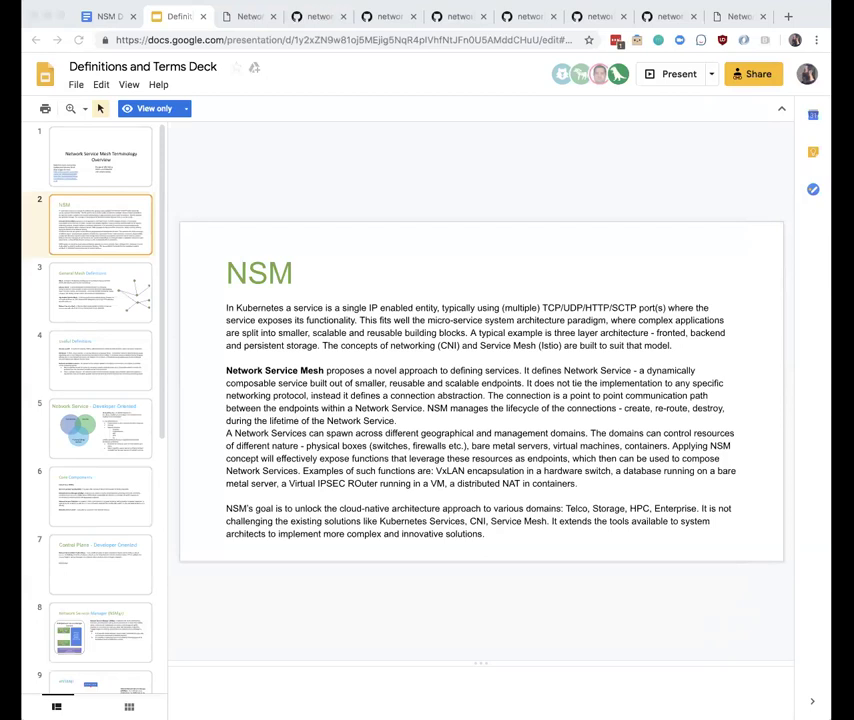
Back in the NSM Doc Call Minutes, check where the agenda's GitHub repo link points
key(super+Tab)
click(108, 17)
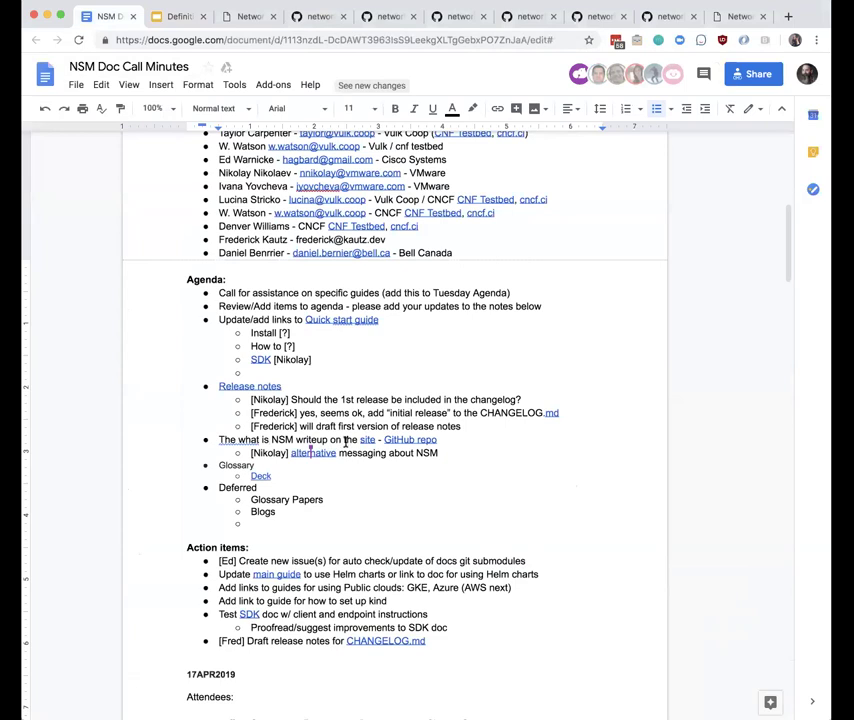
click(413, 440)
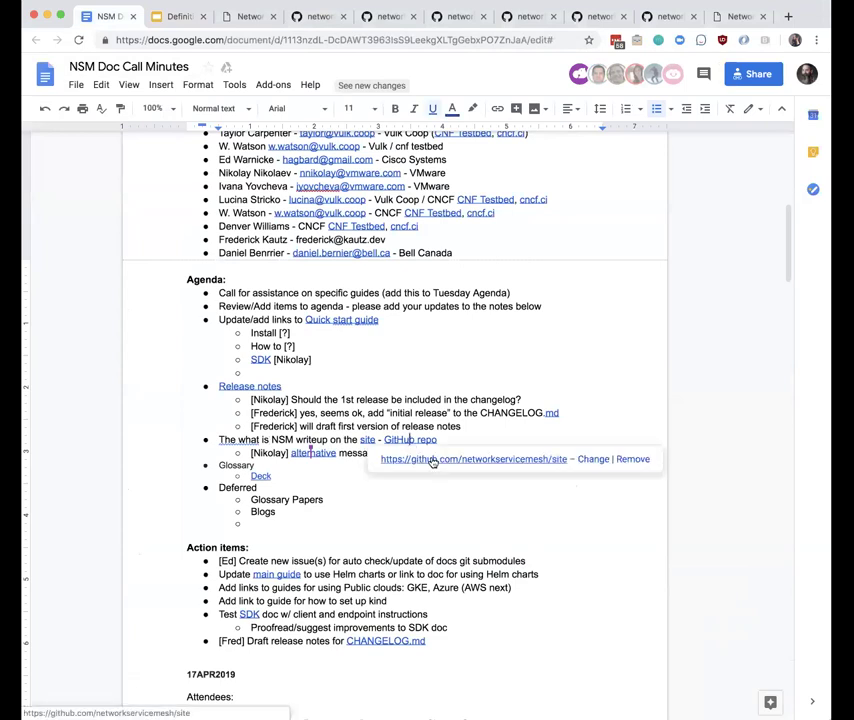
click(283, 426)
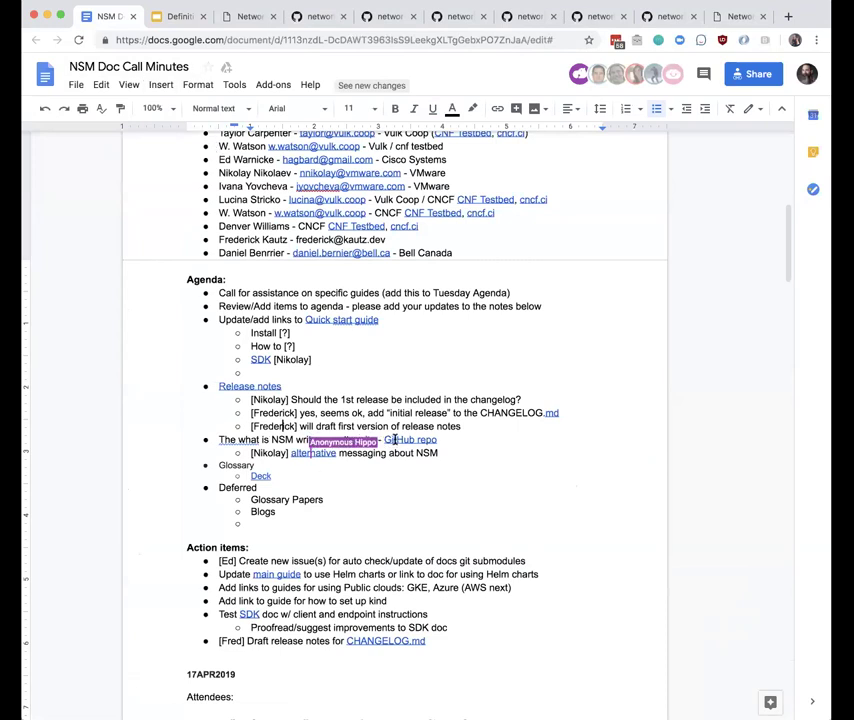
Load the networkservicemesh repository page and scroll its README down to Get involved
click(318, 16)
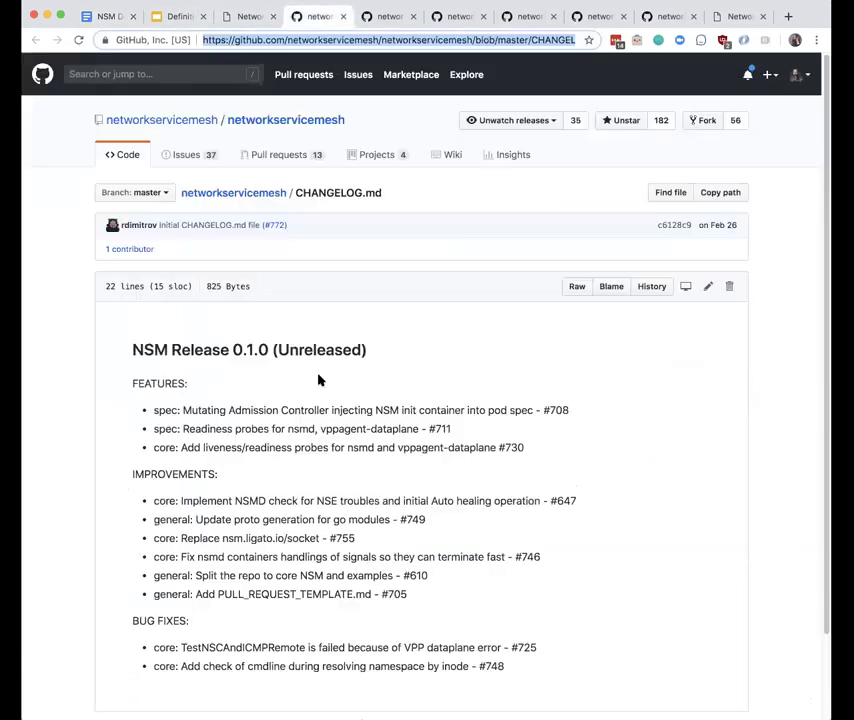
key(Return)
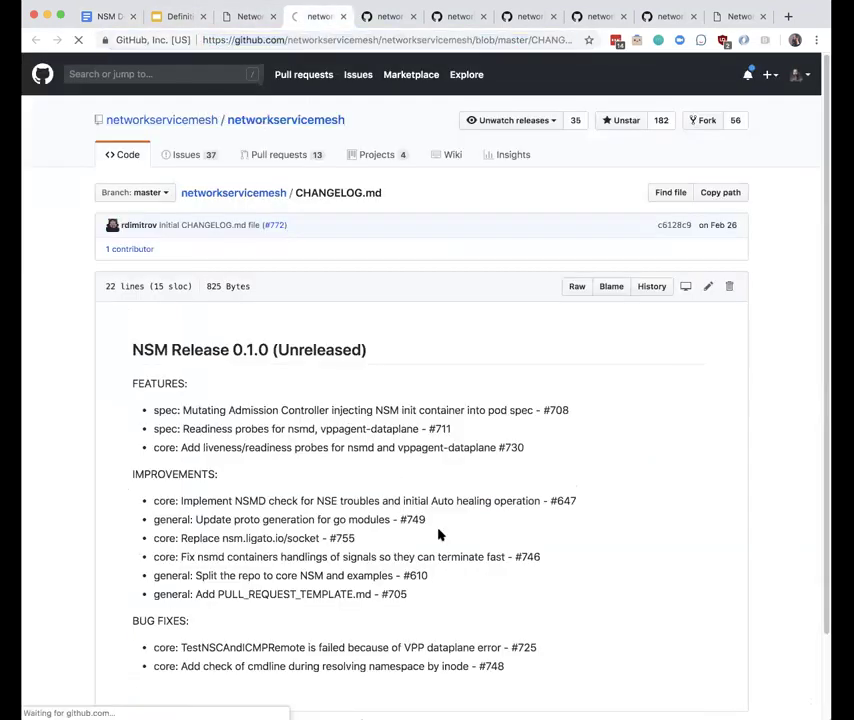
scroll(358, 566, down, 10)
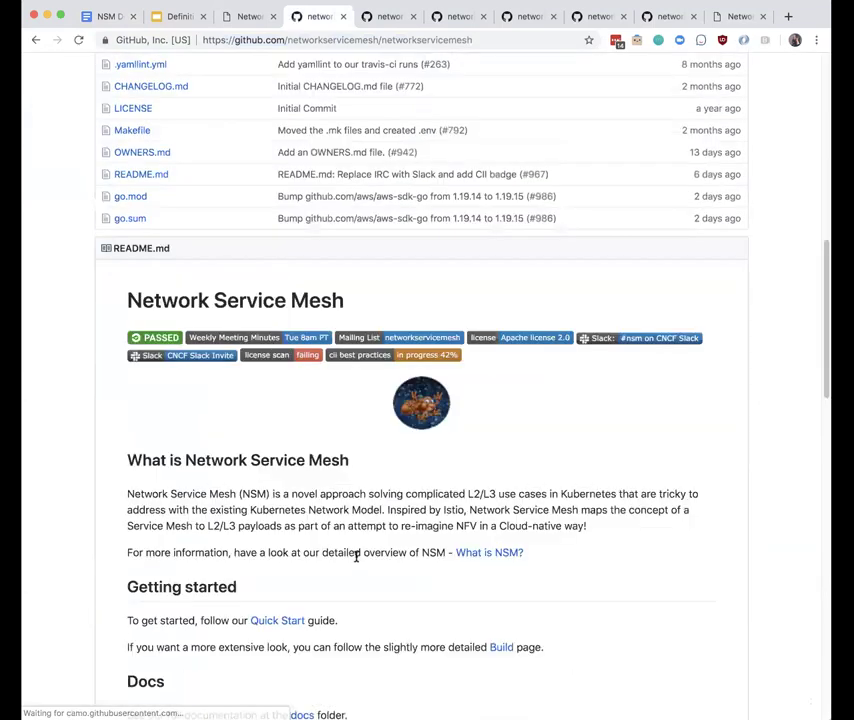
scroll(331, 470, down, 5)
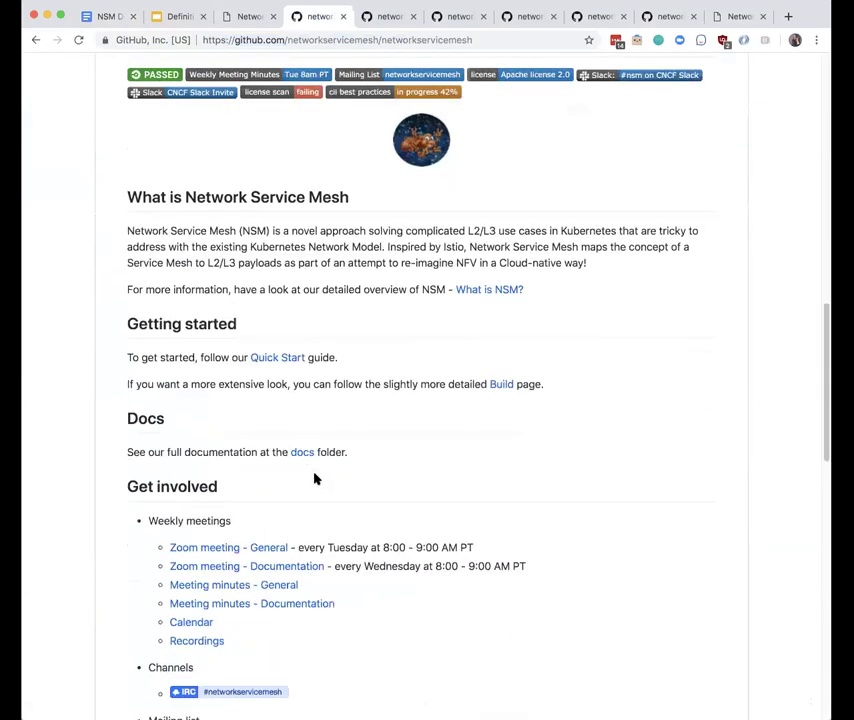
scroll(314, 479, down, 2)
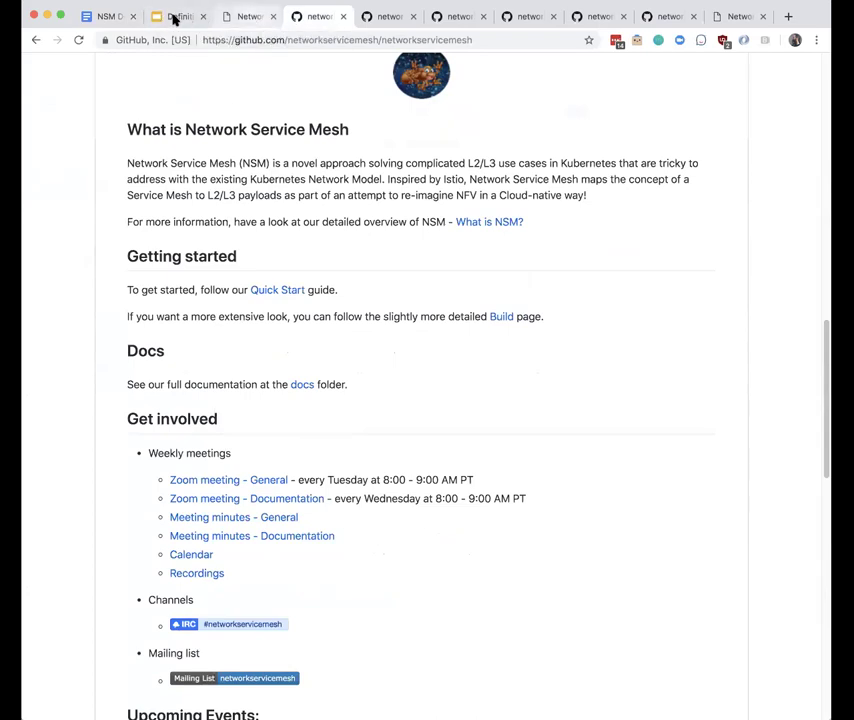
Move back two tabs, past networkservicemesh.io, to the Definitions and Terms Deck
key(ctrl+shift+Tab)
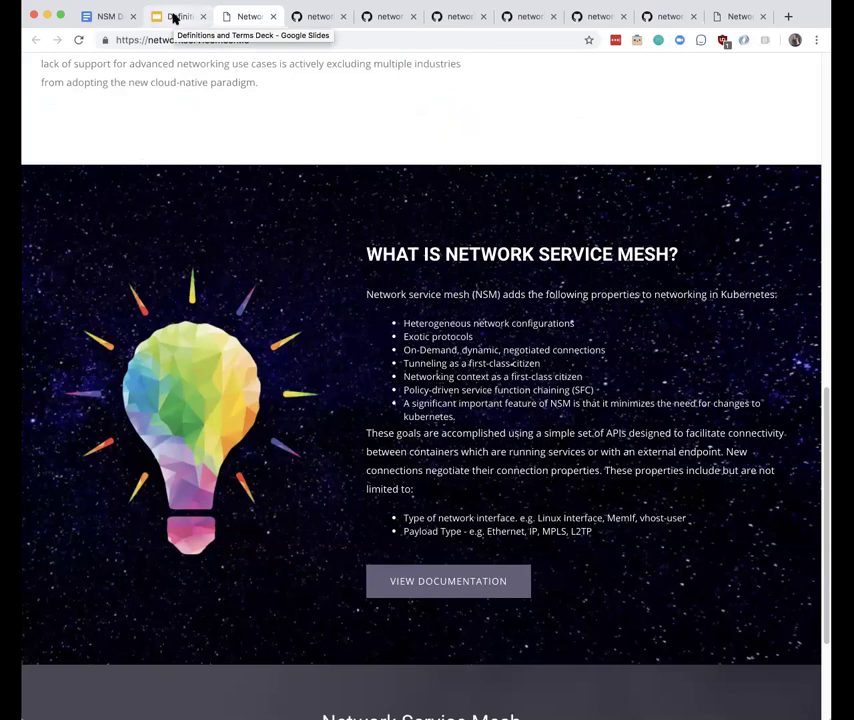
key(ctrl+shift+Tab)
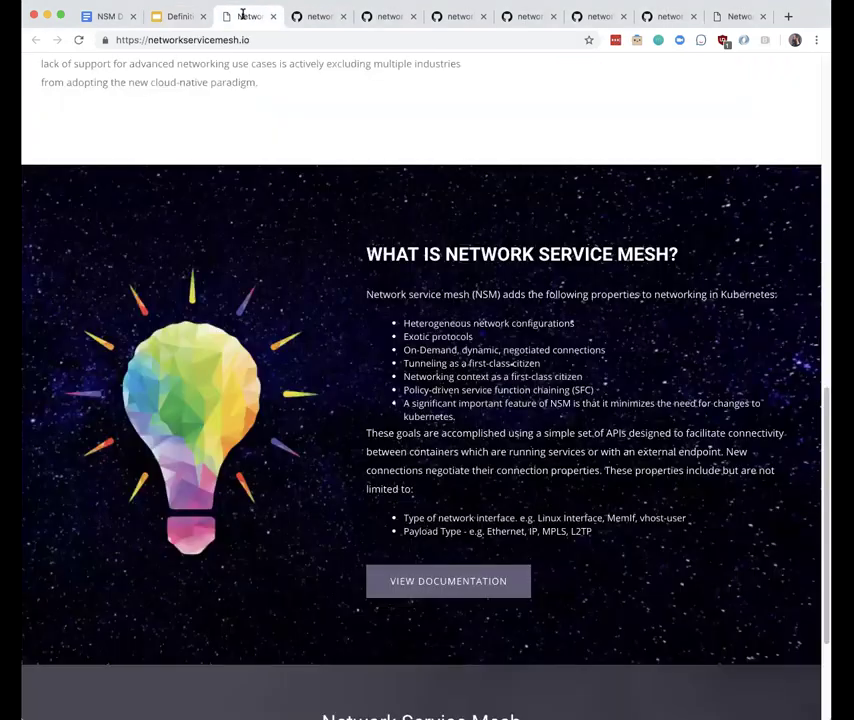
click(240, 15)
click(167, 18)
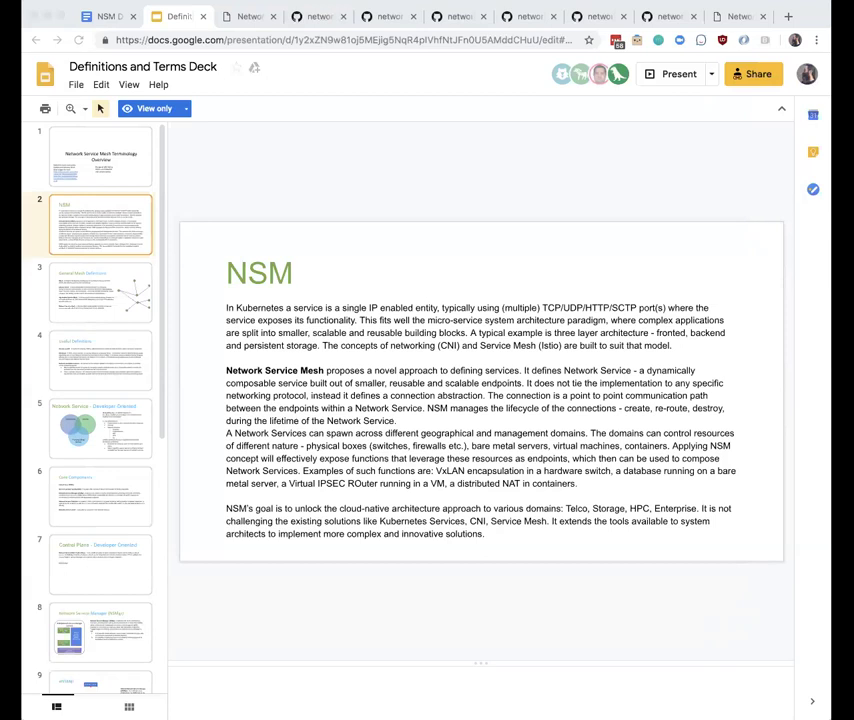
Switch to the third browser tab, networkservicemesh.io
click(236, 15)
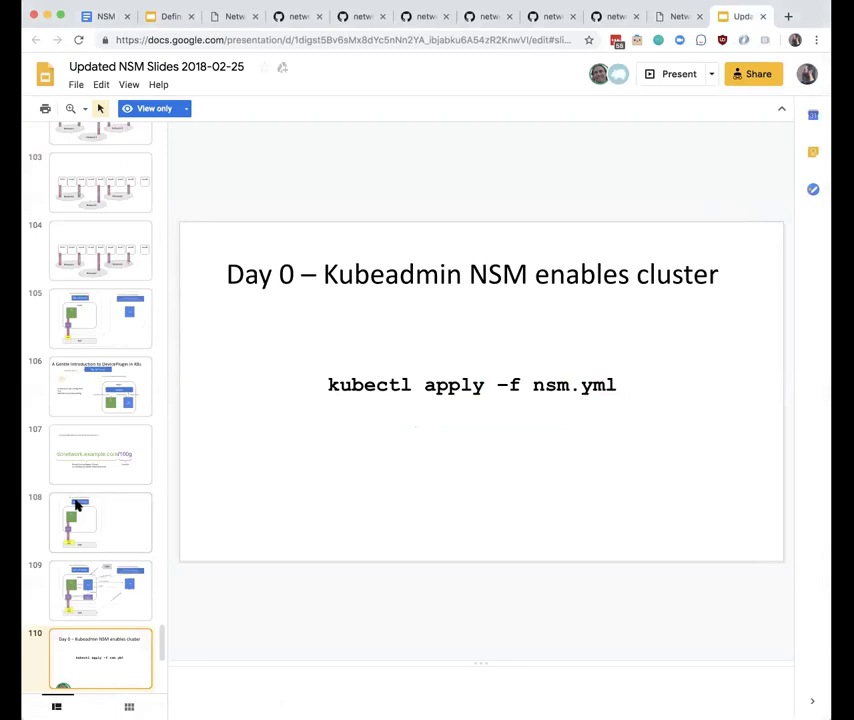
Scroll the filmstrip to the top and open slide 1, 'What is Network Service Mesh?'
scroll(94, 507, up, 3)
scroll(94, 507, down, 8)
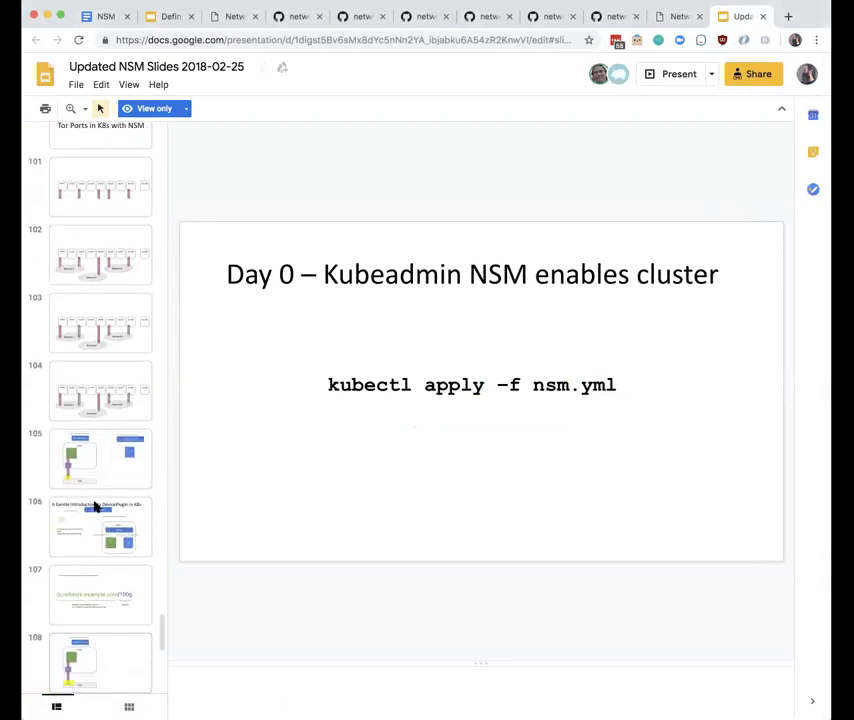
scroll(94, 507, up, 20)
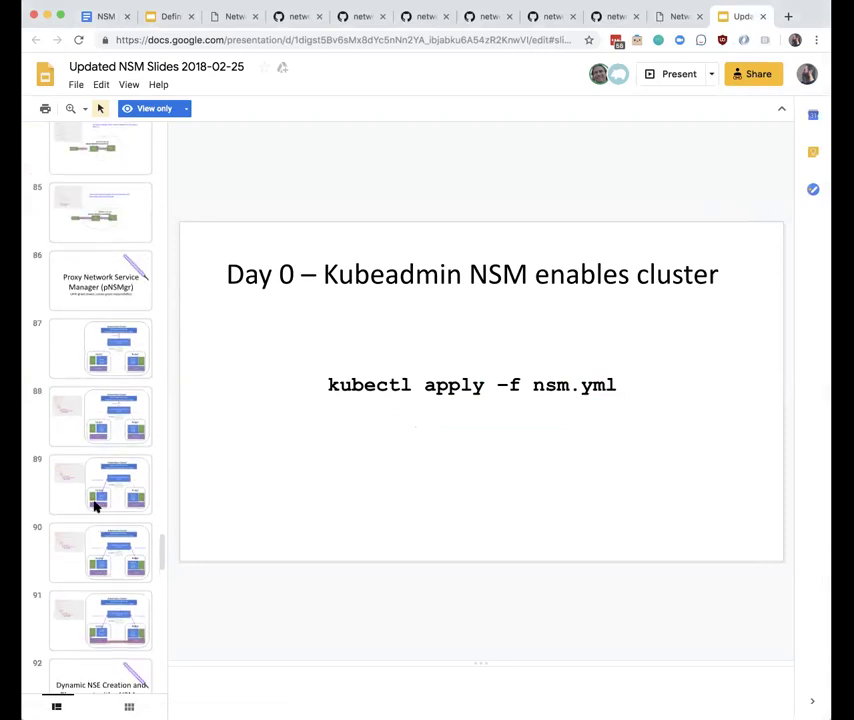
scroll(94, 507, up, 20)
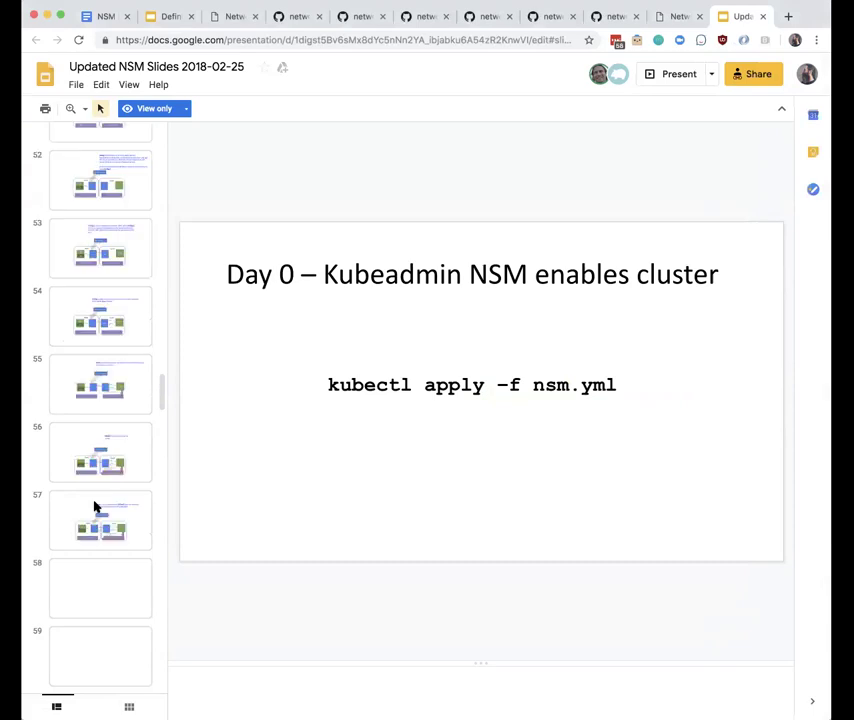
scroll(94, 507, up, 18)
scroll(94, 507, up, 18)
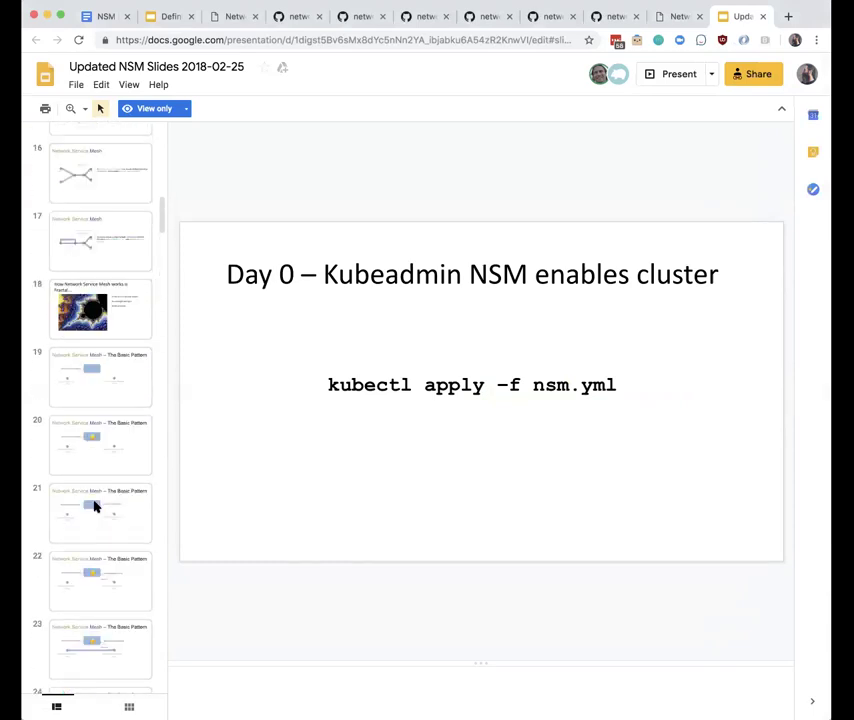
scroll(94, 507, up, 15)
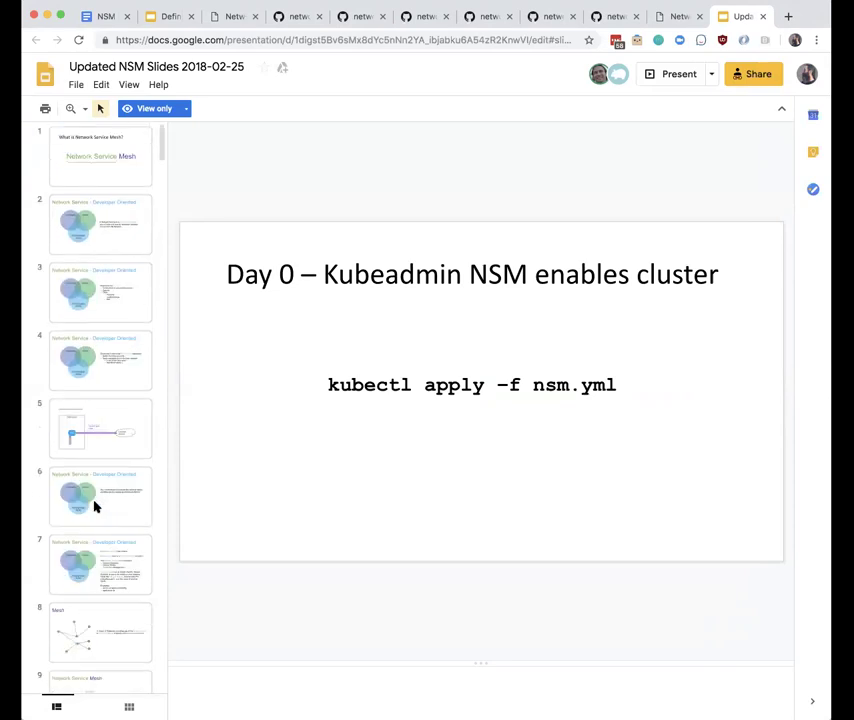
click(101, 148)
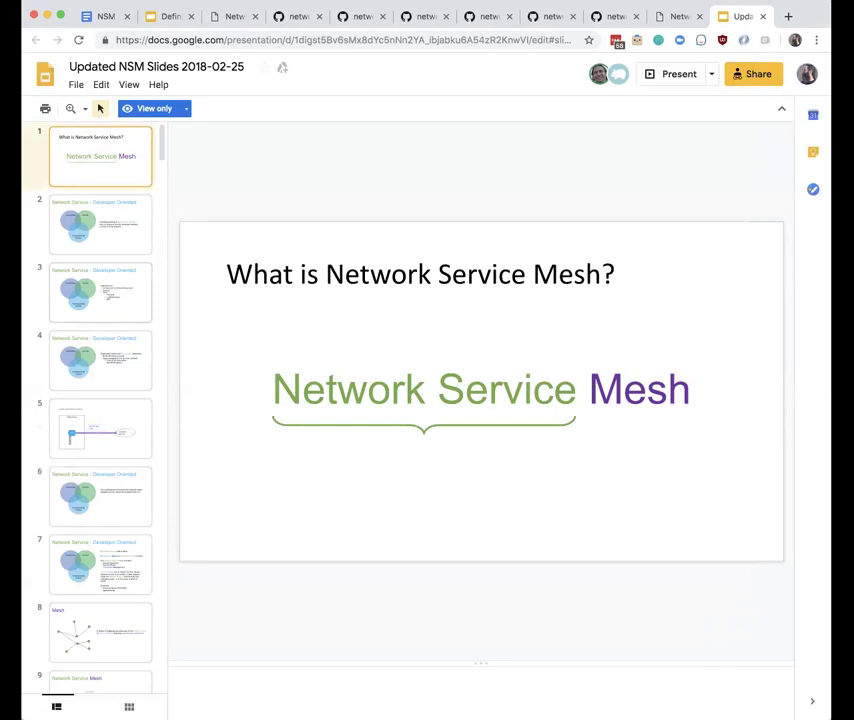
Step through slides 2–6, then return to slide 2, 'Network Service - Developer Oriented'
key(Down)
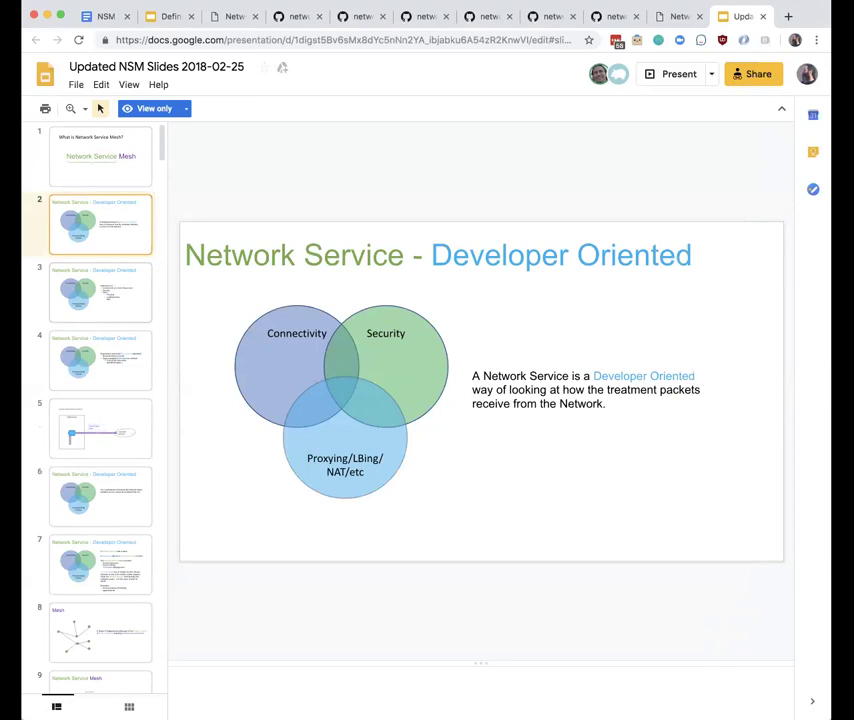
click(100, 292)
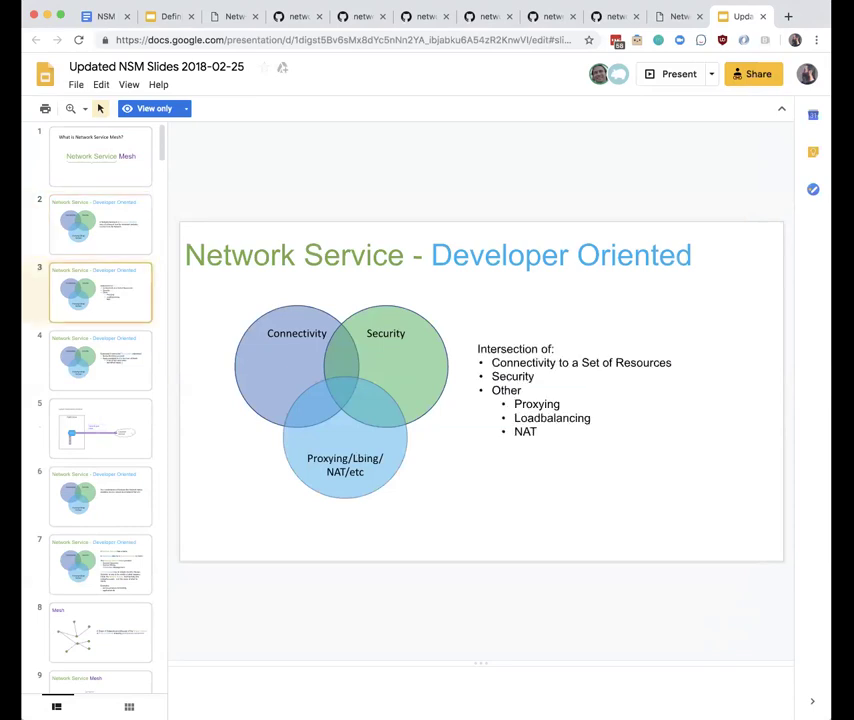
click(100, 360)
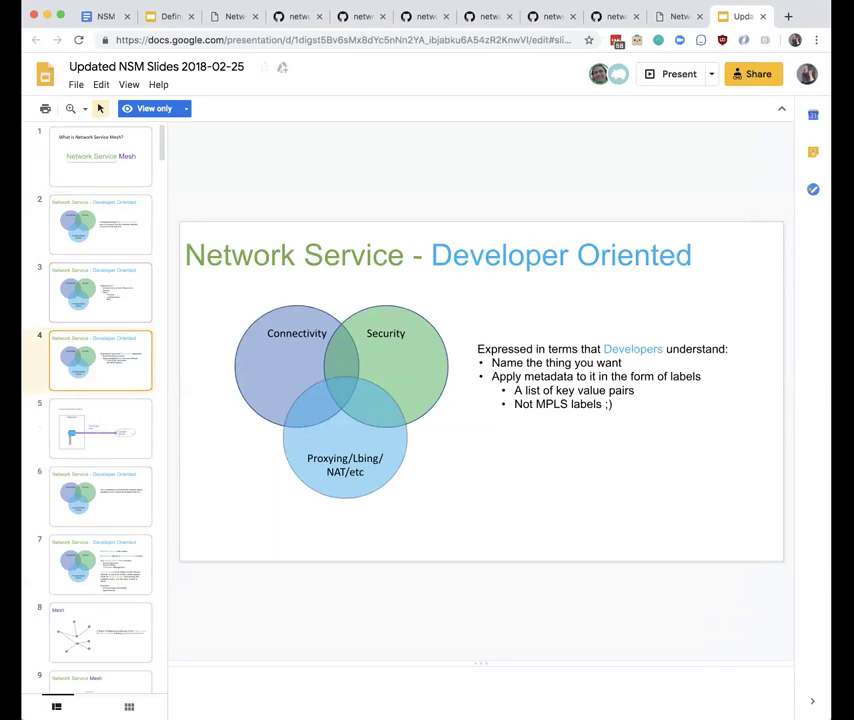
click(100, 428)
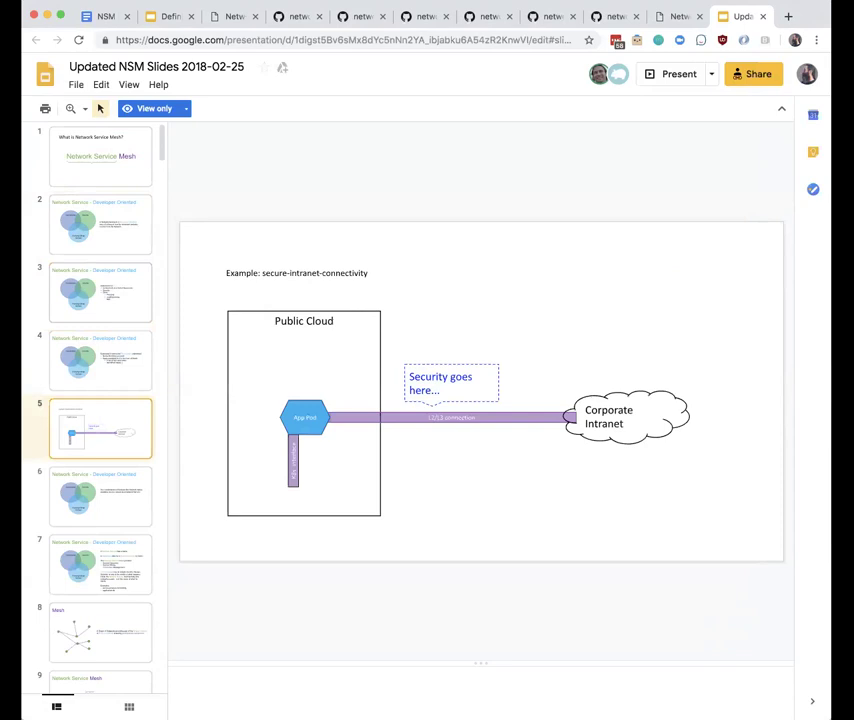
click(100, 496)
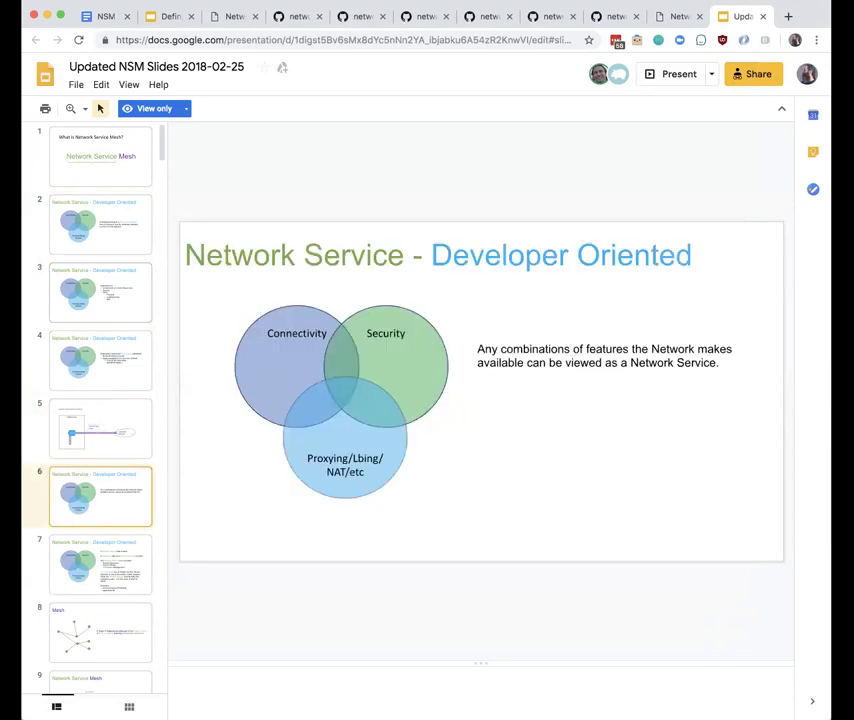
click(110, 172)
click(105, 218)
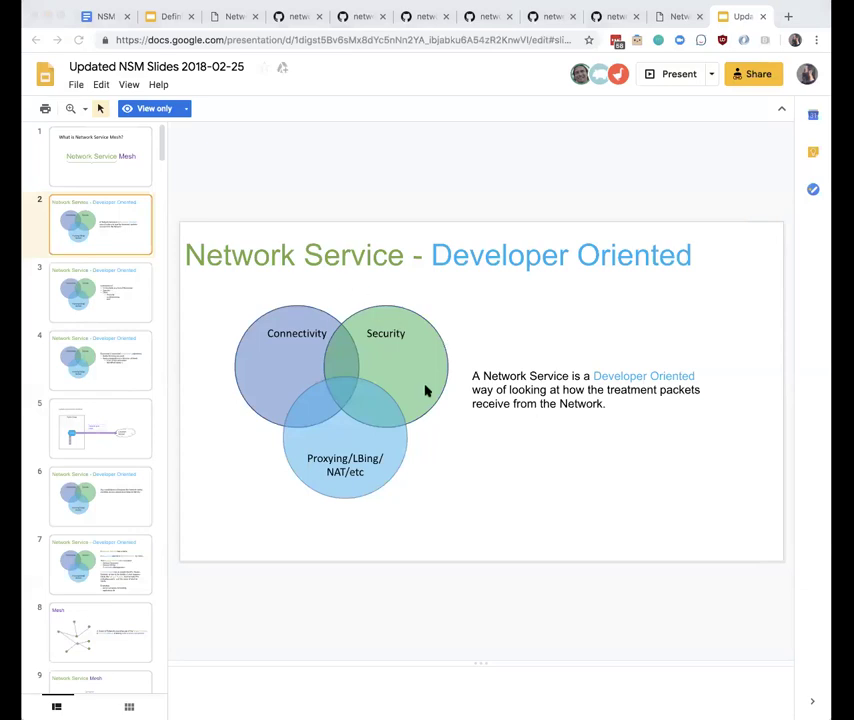
Go through the Definitions and Terms Deck tab back to the NSM Doc Call Minutes document
click(164, 20)
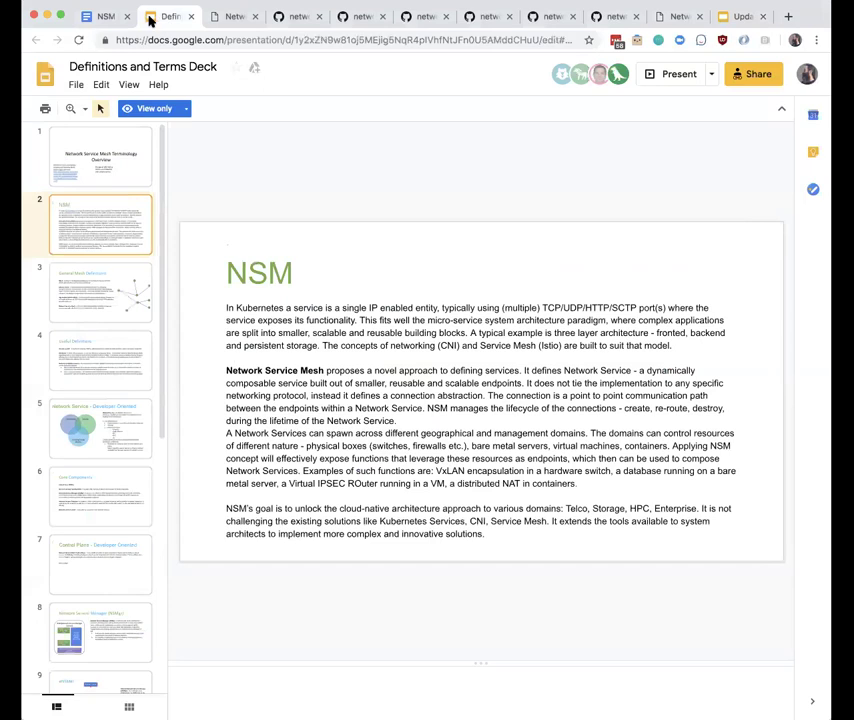
click(100, 18)
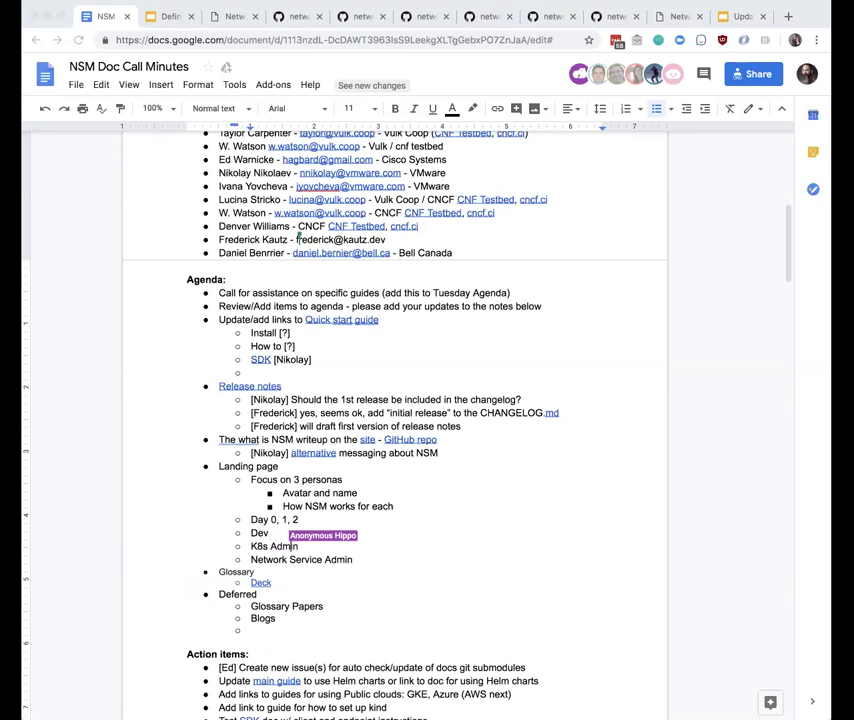
Finish typing 'Developer' in the persona list and insert an empty bullet above the volunteer's help note
text(eloper)
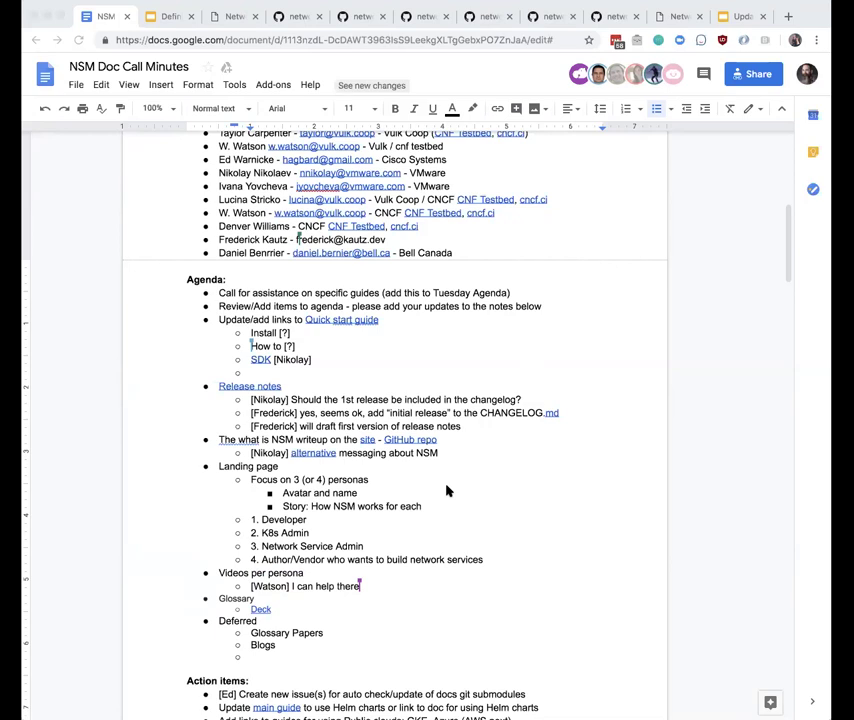
click(250, 586)
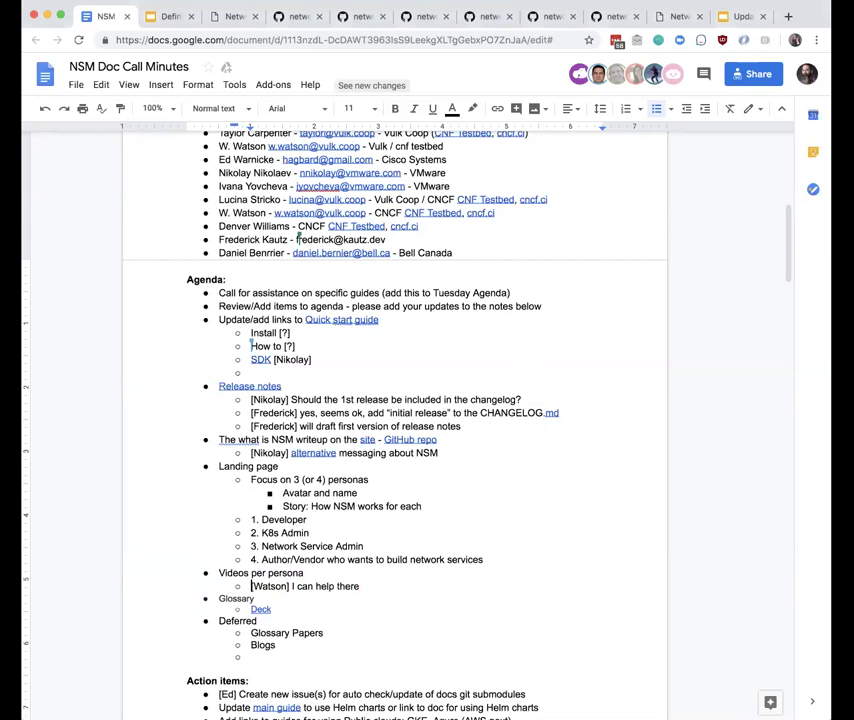
key(Return)
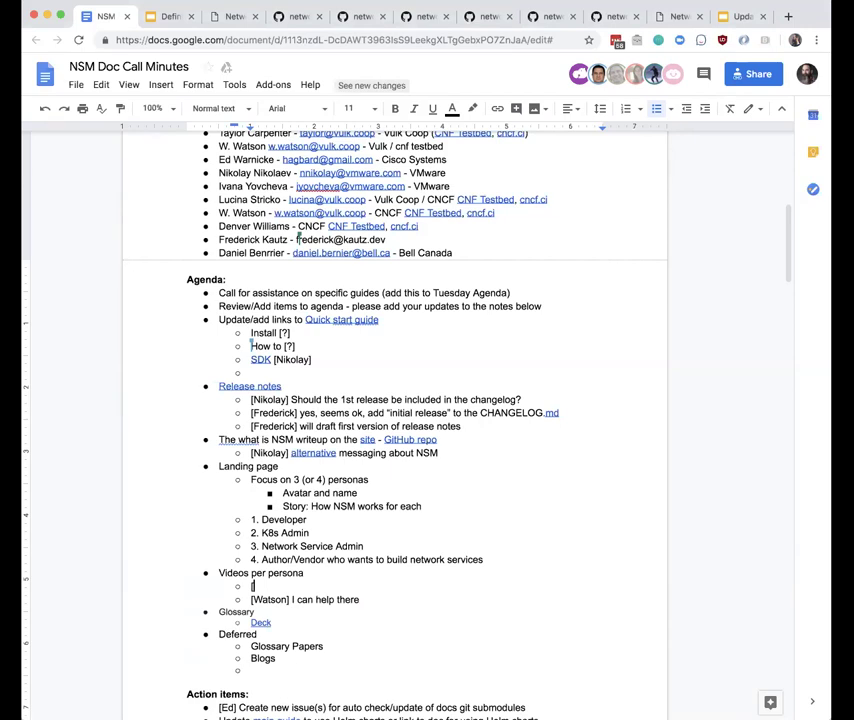
Add the task 'Write a draft script for what is NSM / how do you use NSM for the different personas', assigned to the attendee
text([?])
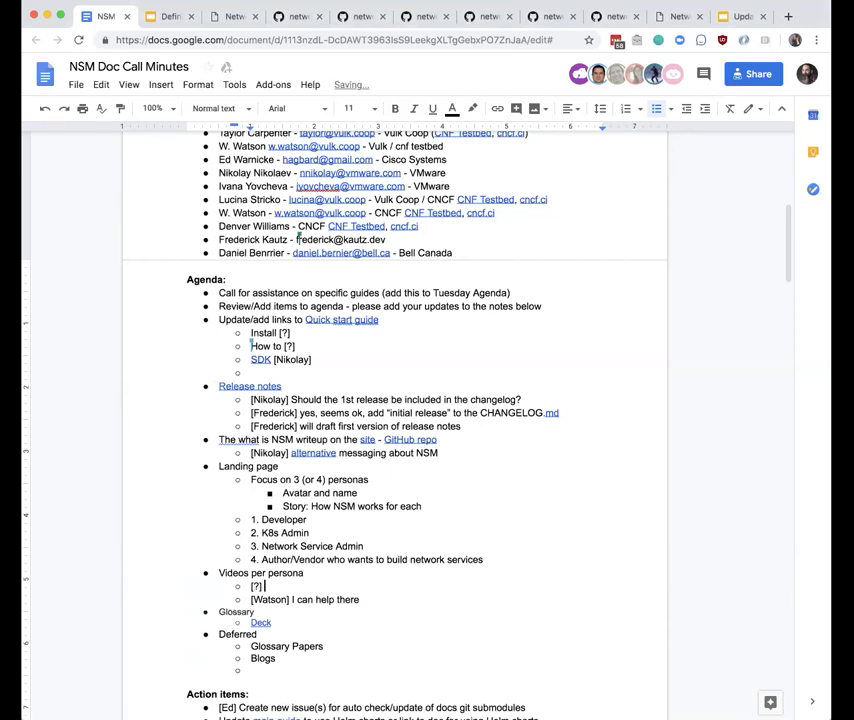
text( Write a draft script for )
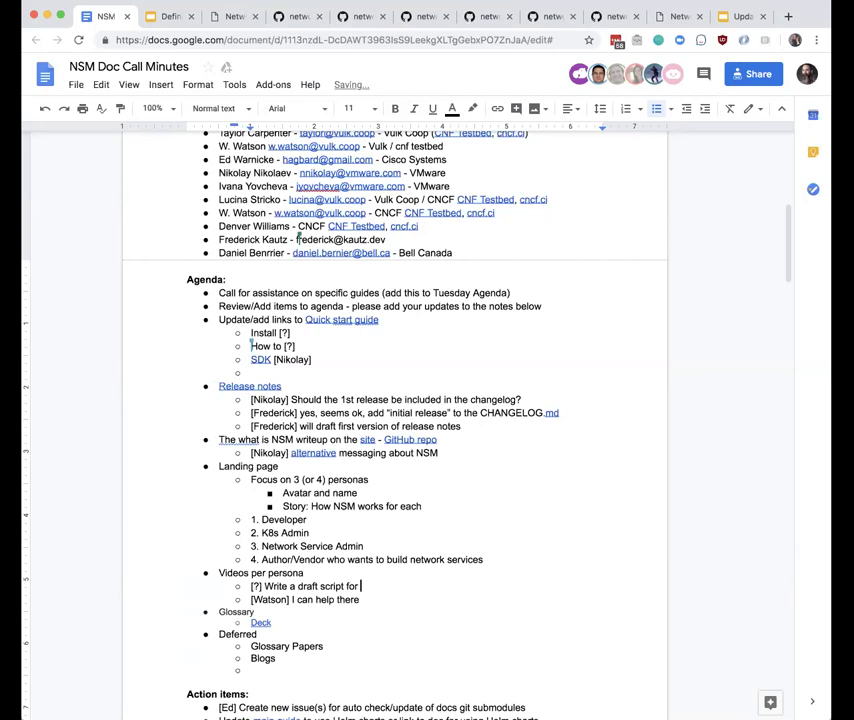
text(what/how)
key(BackSpace)
key(BackSpace)
key(BackSpace)
key(BackSpace)
key(BackSpace)
text(is NSM/)
key(BackSpace)
key(BackSpace)
text(/ how do )
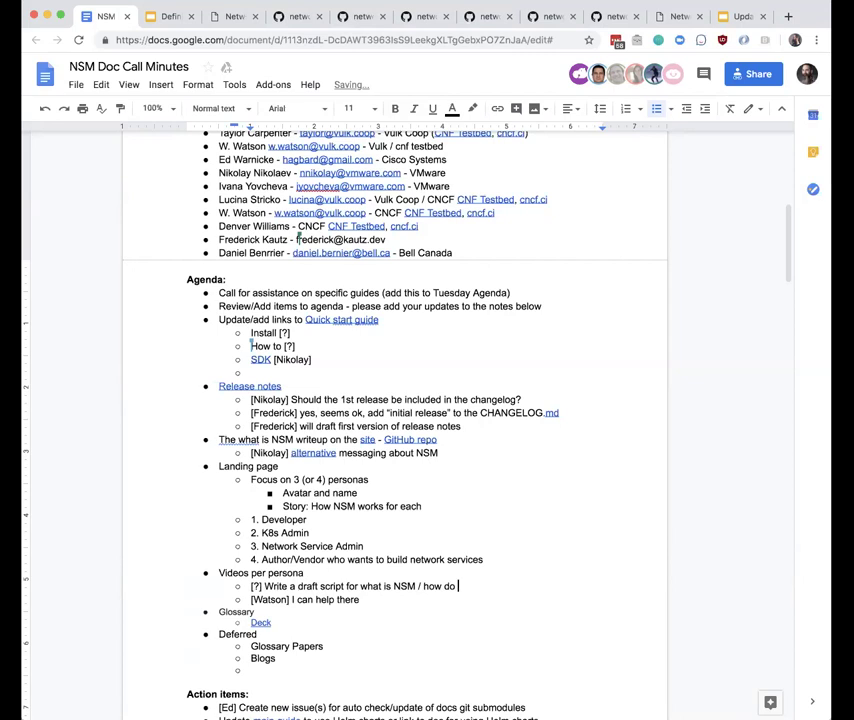
text(you use NSM)
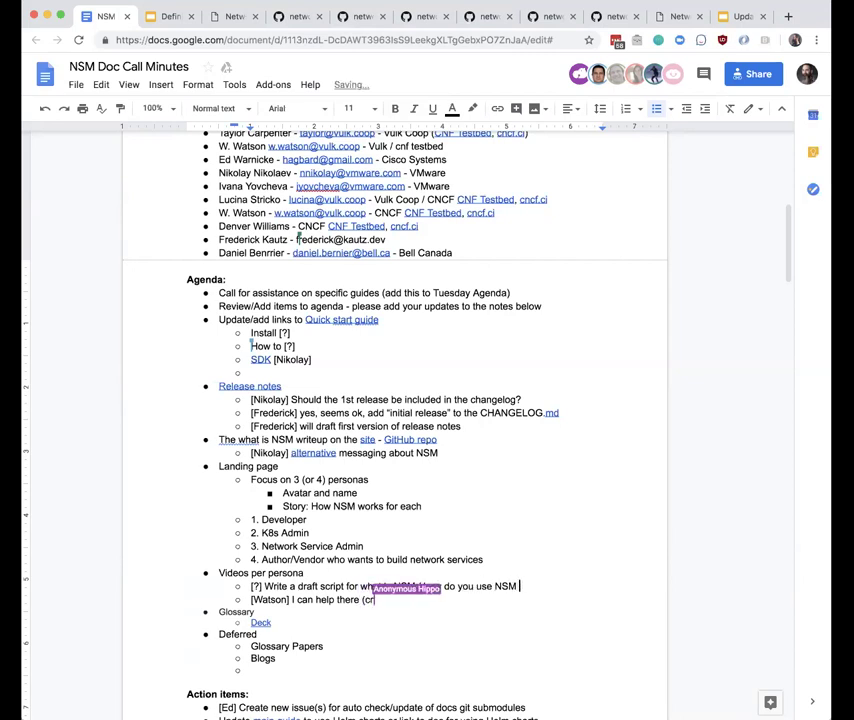
text( for the differen)
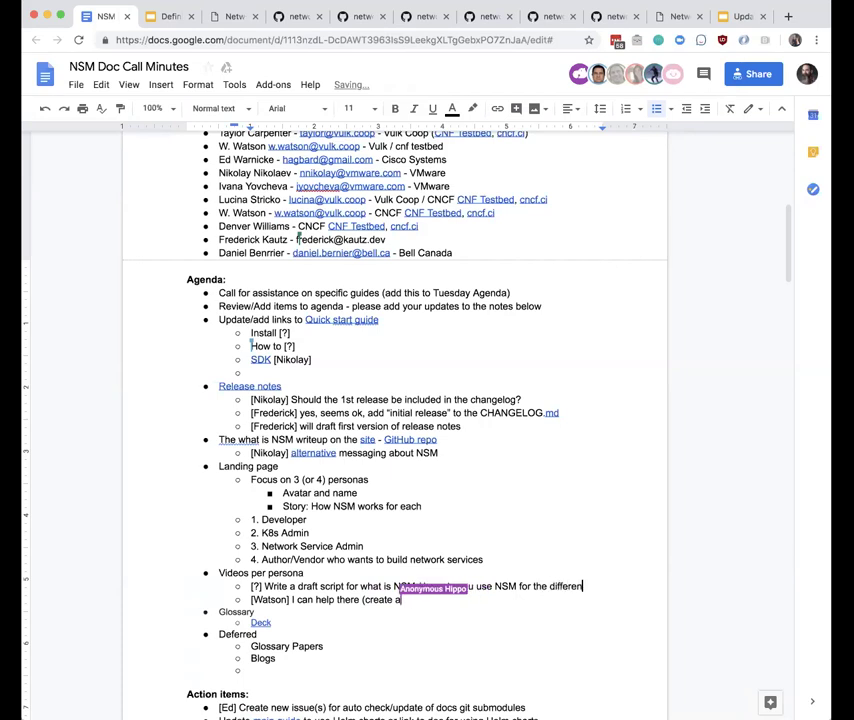
text(t personas)
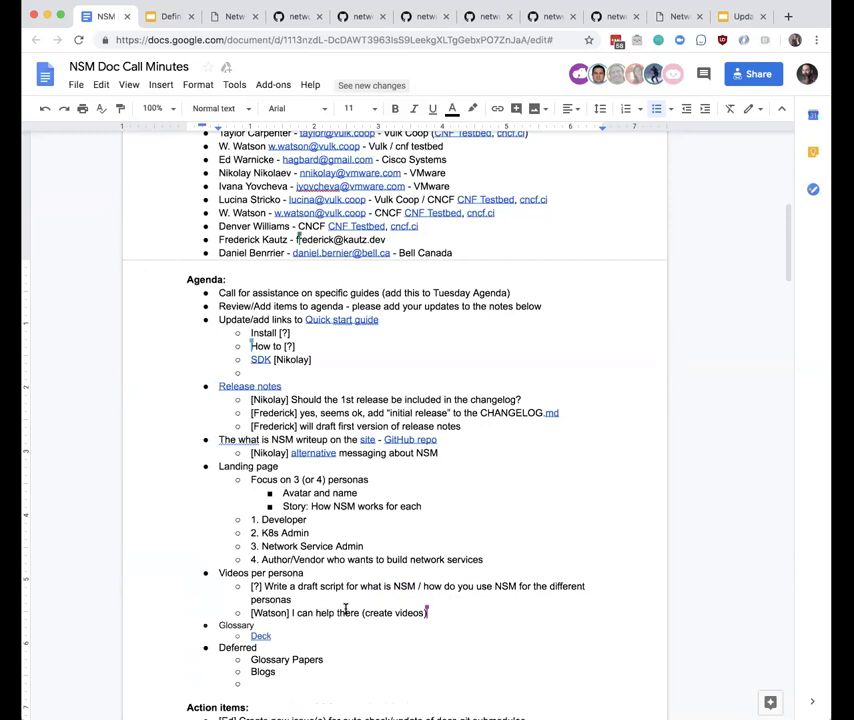
double_click(257, 587)
text(Watso)
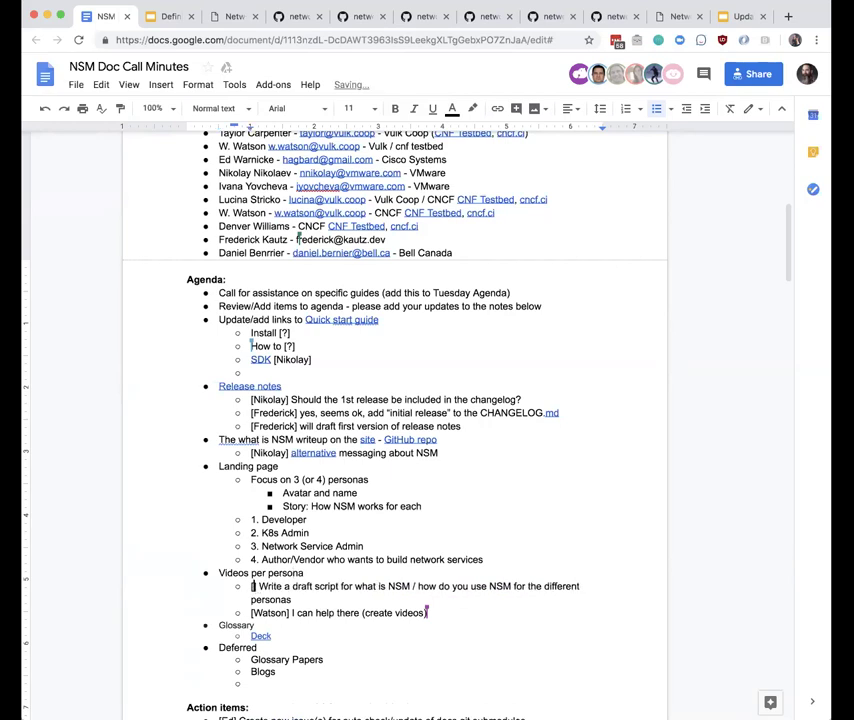
text(n])
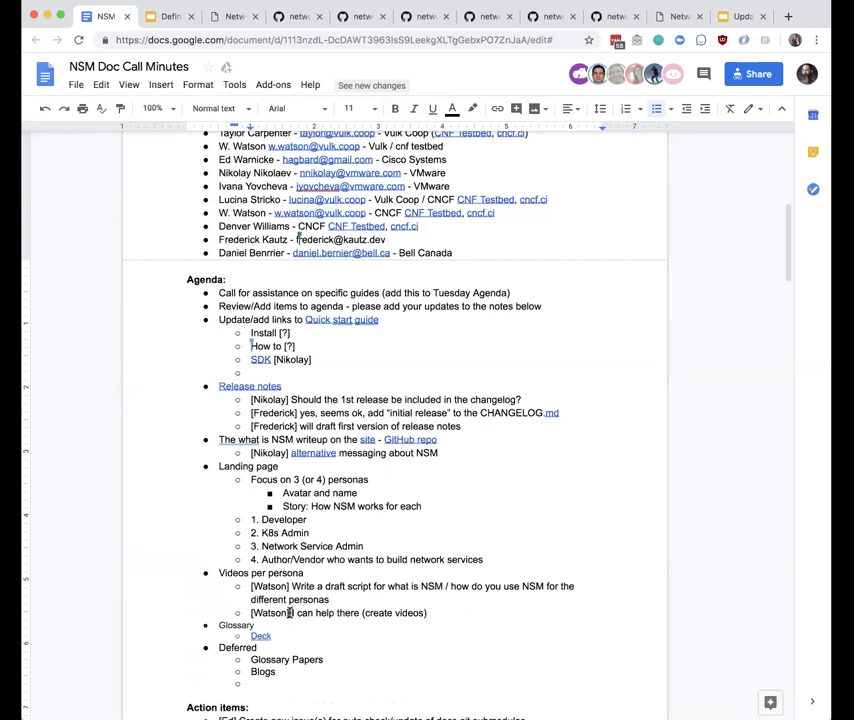
Rewrite the help note as 'Create video based on script'
drag(293, 612, 363, 613)
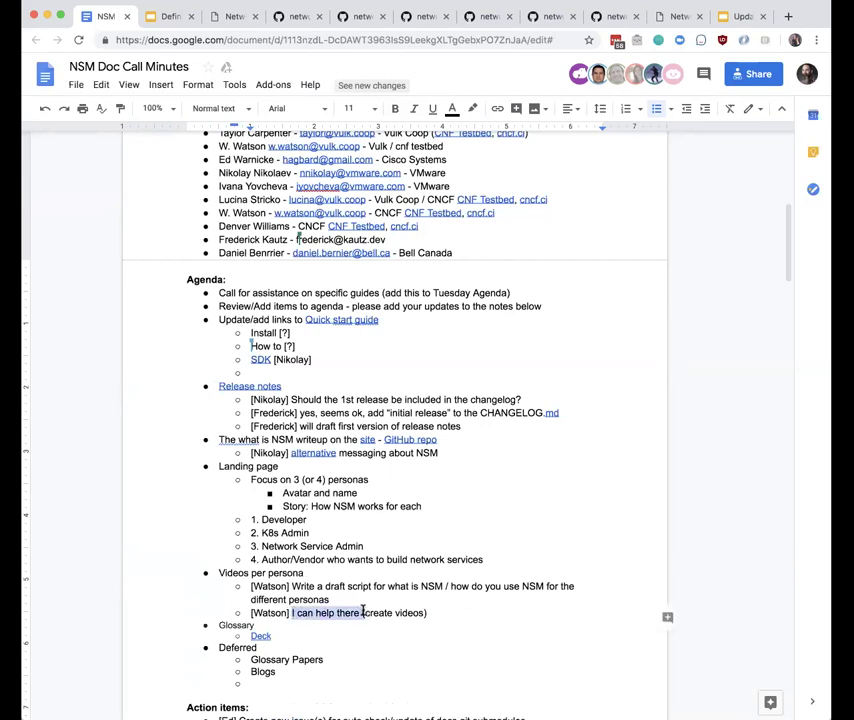
key(BackSpace)
key(Delete)
key(Delete)
text(C)
key(End)
key(BackSpace)
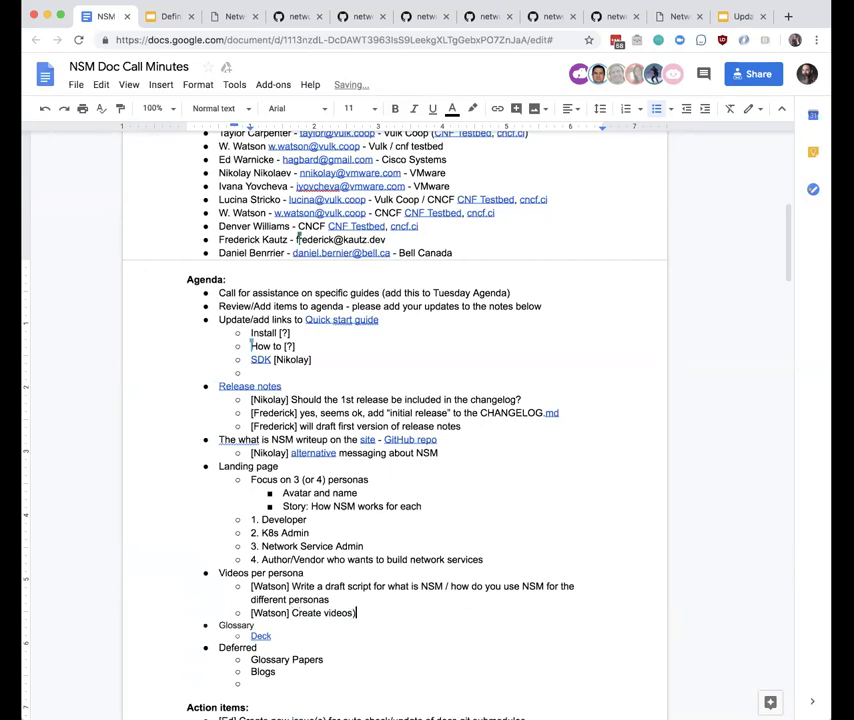
key(BackSpace)
text(based on script)
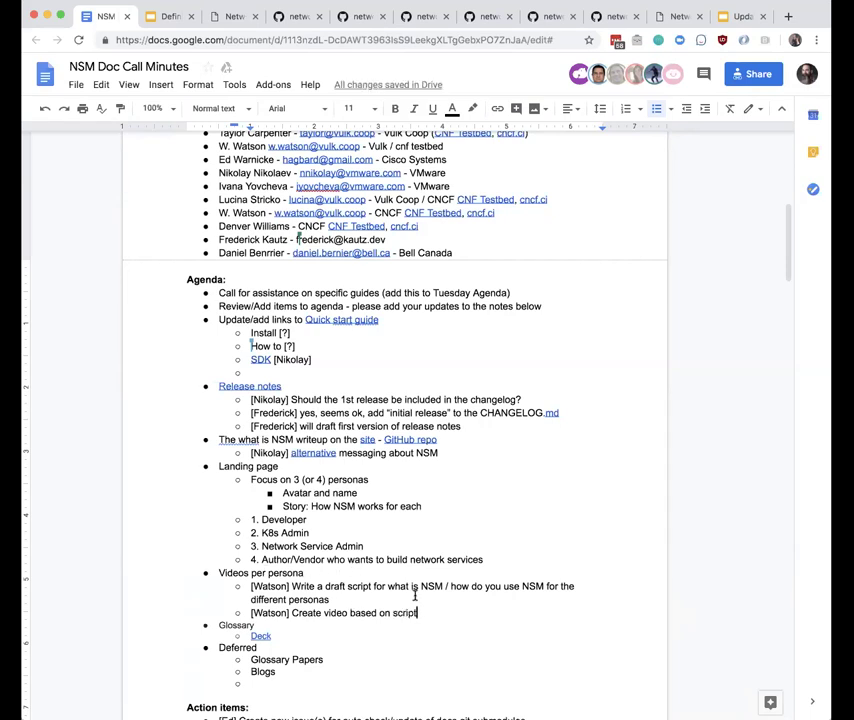
click(369, 599)
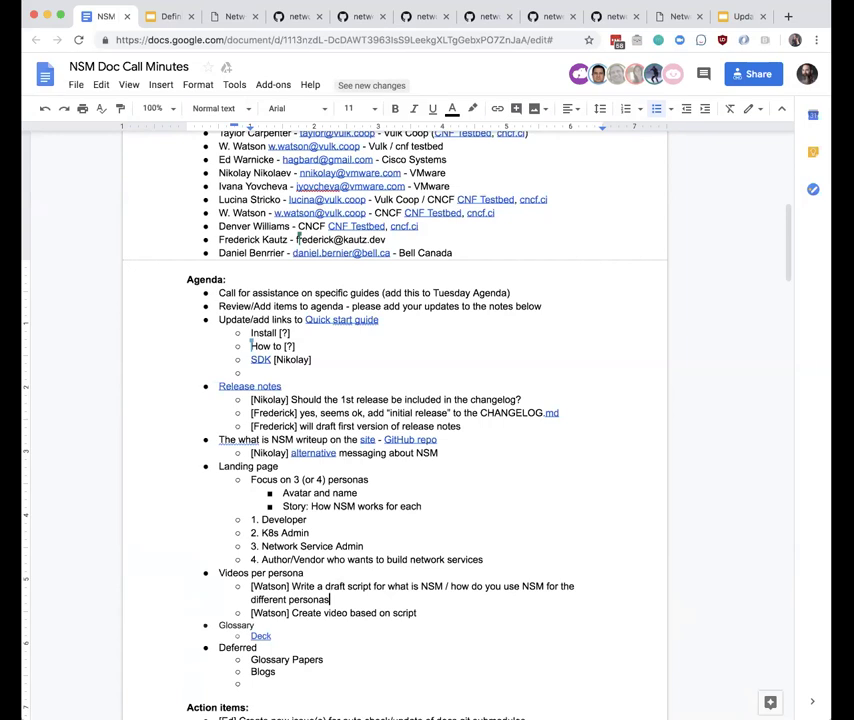
Under Action items, insert a bullet after the first entry that holds only an opening '['
scroll(290, 638, down, 4)
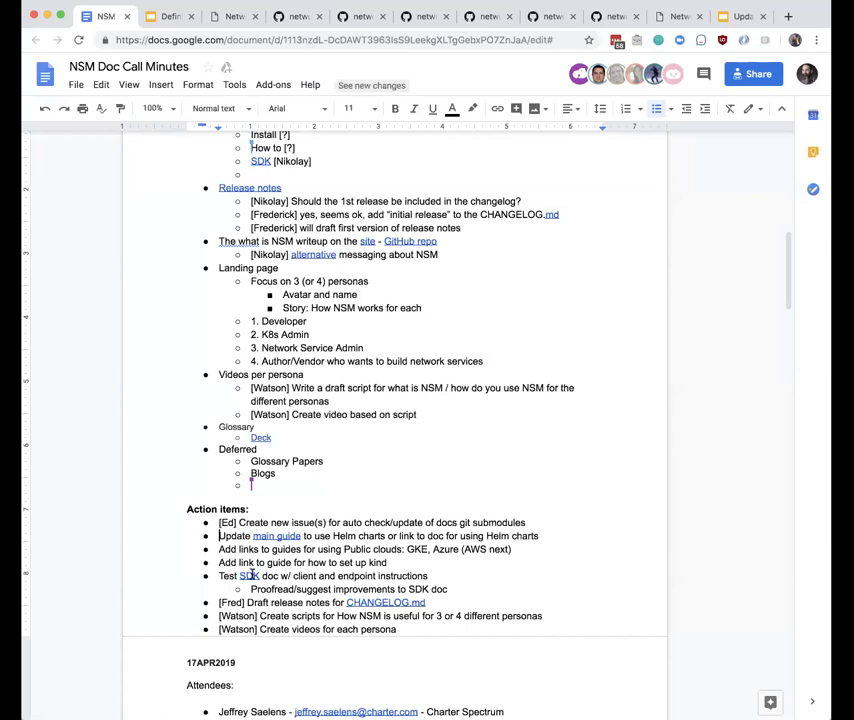
key(Return)
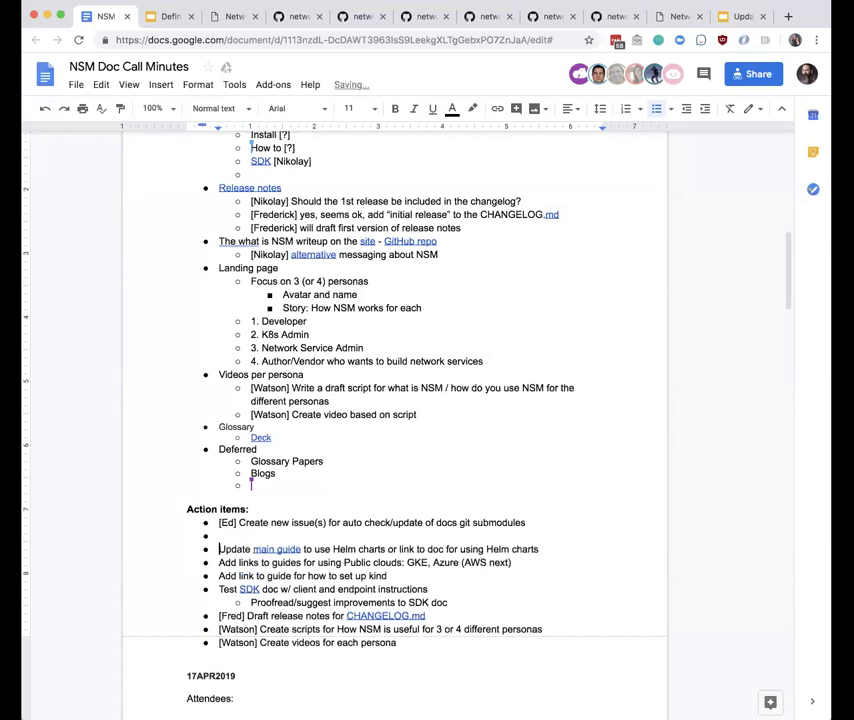
key(Up)
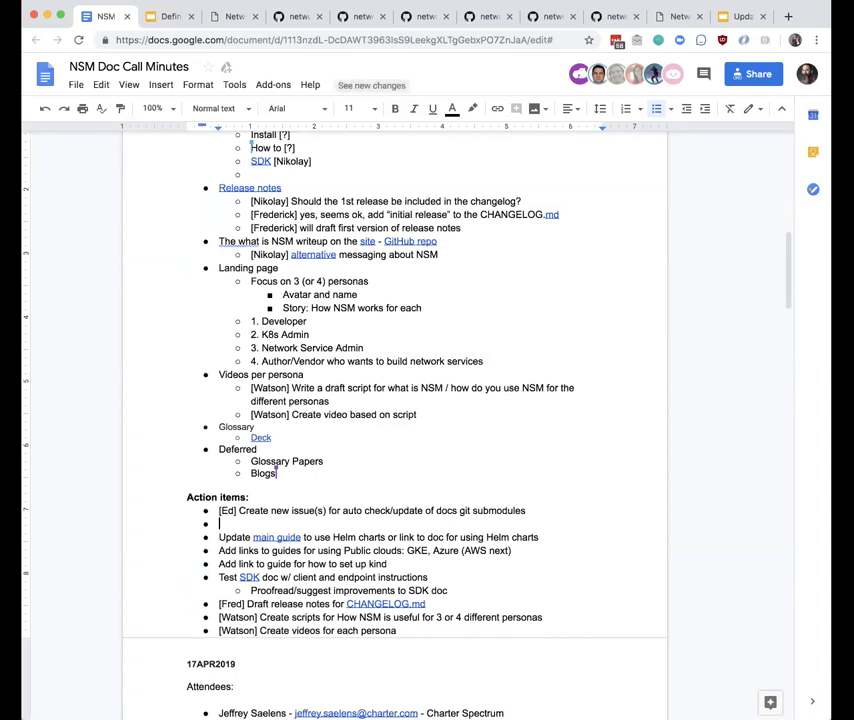
text([)
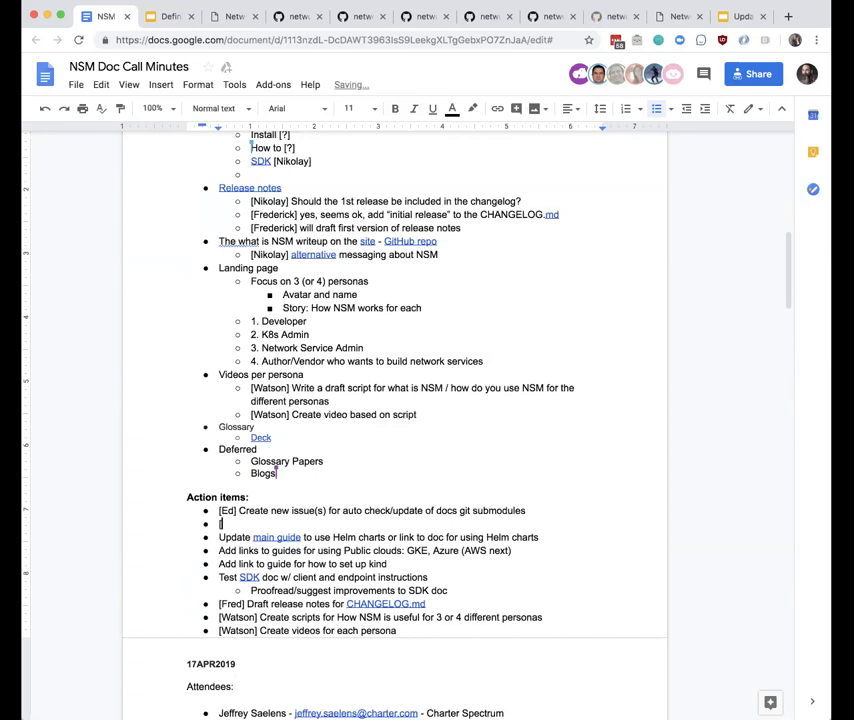
key(BackSpace)
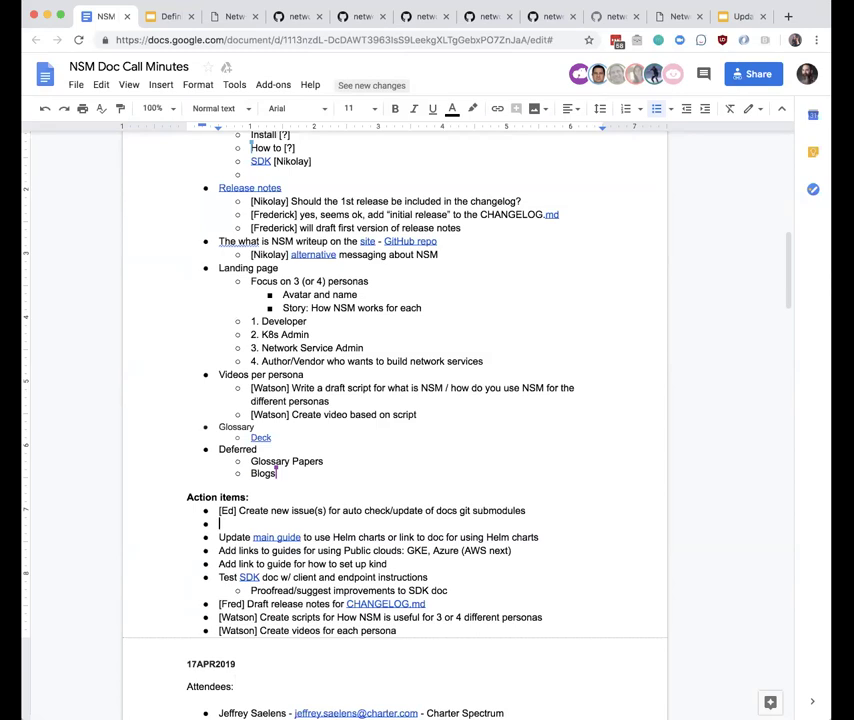
text([Nik)
text(o)
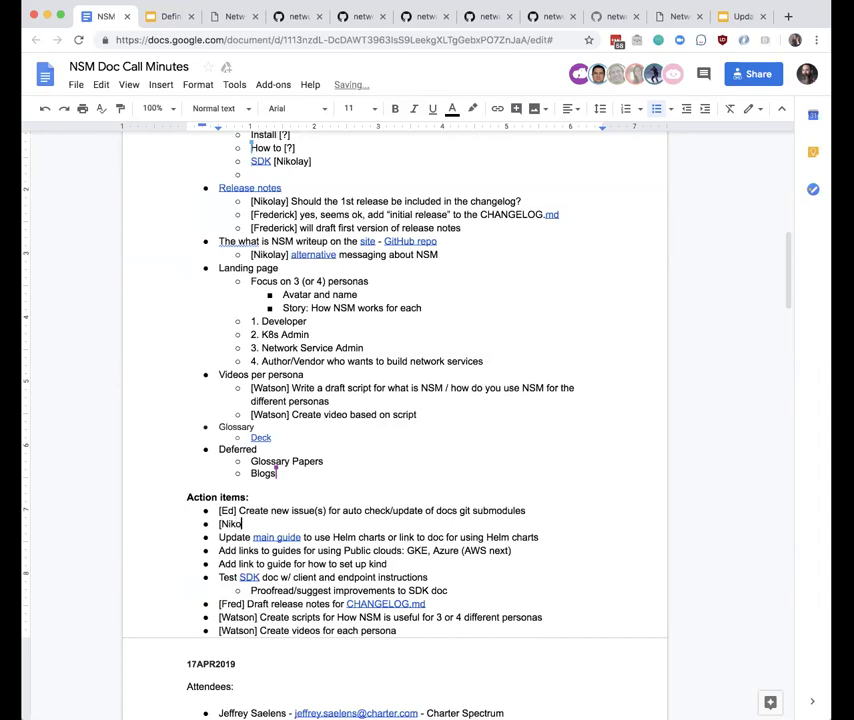
text(lay])
key(BackSpace)
key(BackSpace)
key(BackSpace)
key(BackSpace)
key(BackSpace)
key(BackSpace)
key(BackSpace)
key(BackSpace)
key(BackSpace)
Write the bracketed assignee action item 'Create new issue for updating docs to have links to each other/etc'
drag(388, 564, 206, 537)
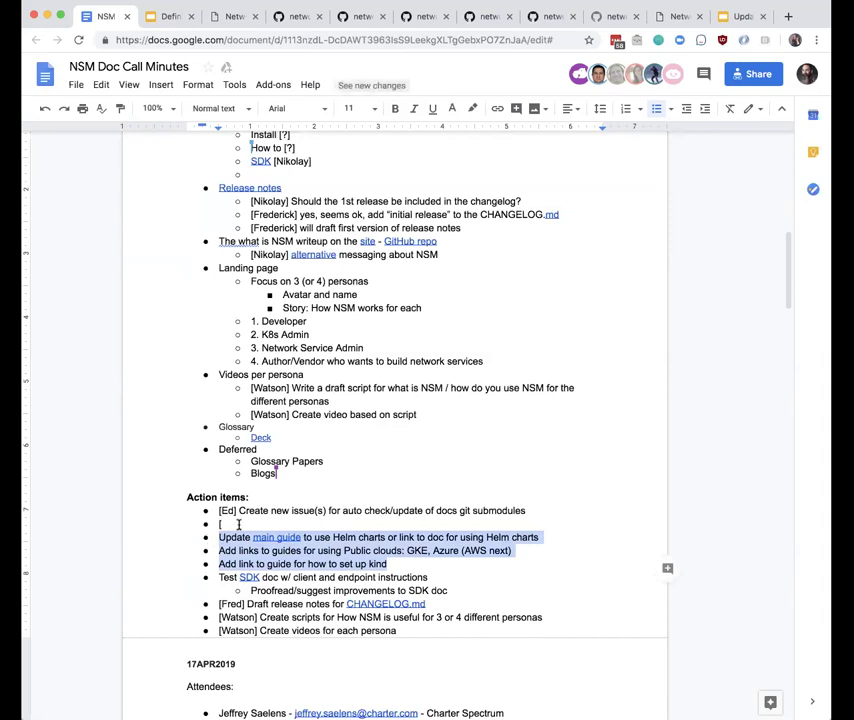
click(237, 522)
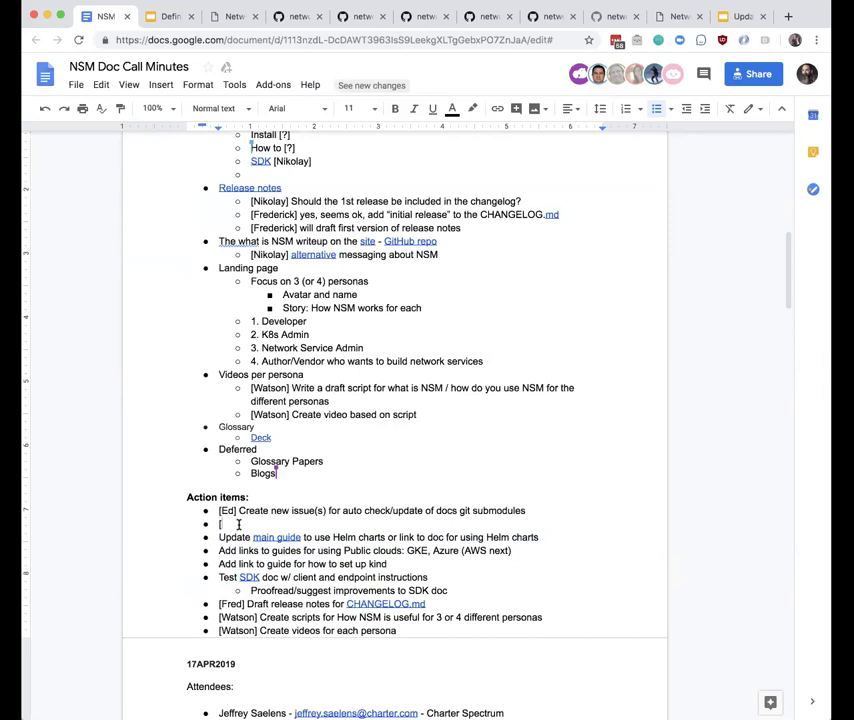
drag(388, 564, 290, 538)
click(366, 550)
drag(483, 549, 330, 549)
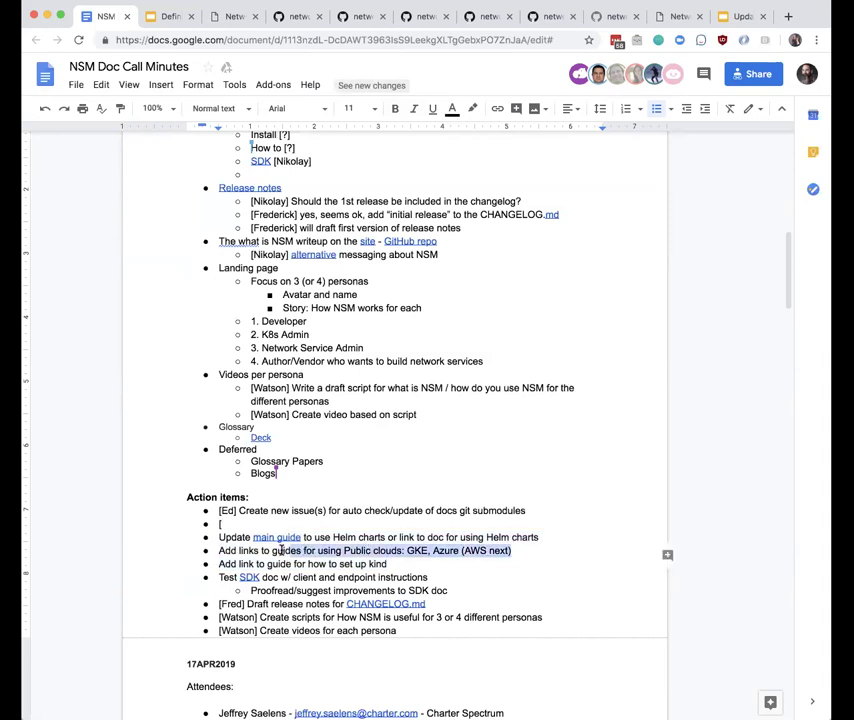
click(389, 564)
click(240, 523)
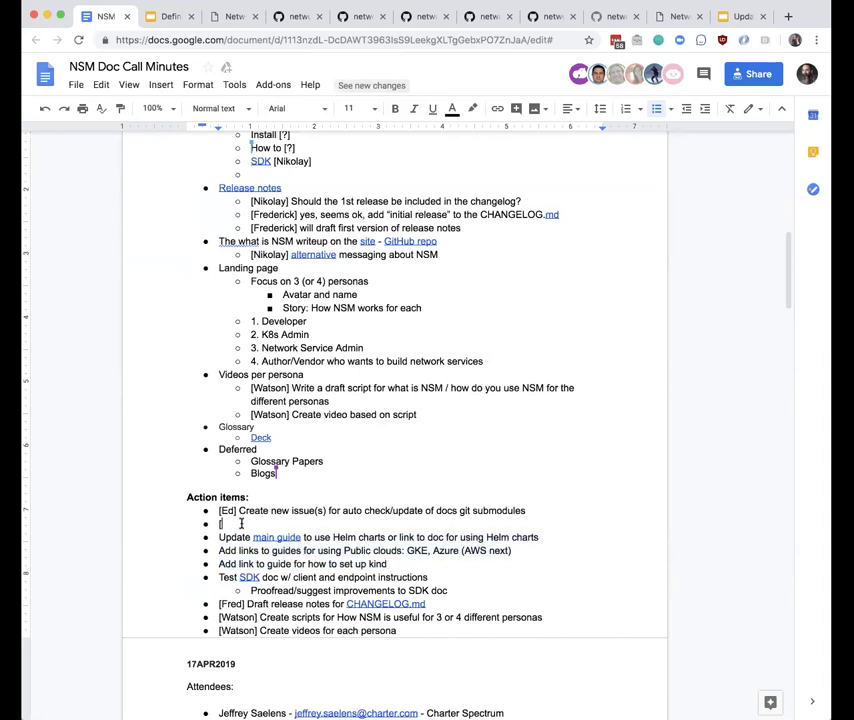
text(Ed] Create )
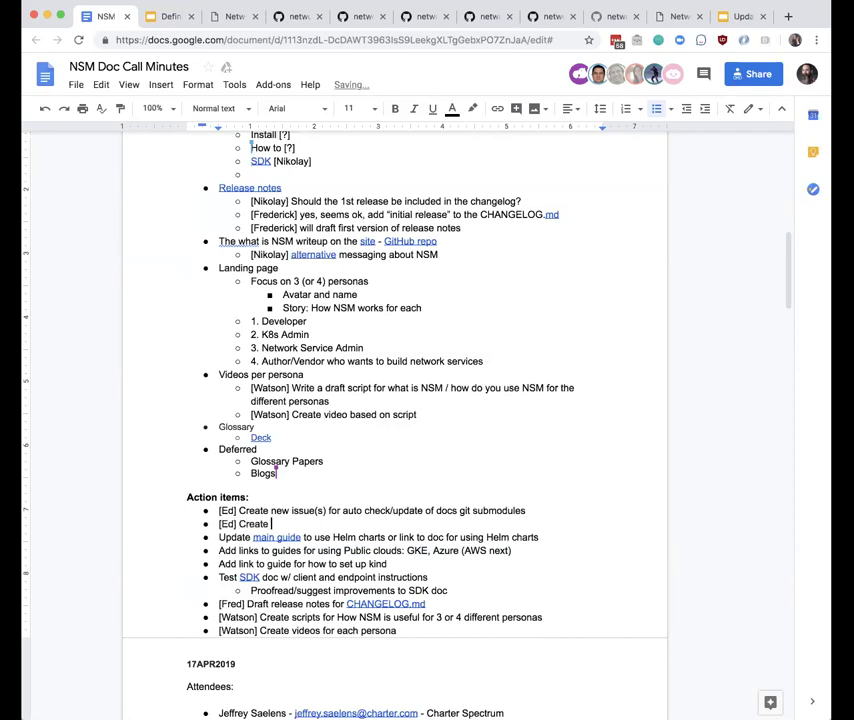
text(new issue for uda)
key(BackSpace)
key(BackSpace)
text(pdating )
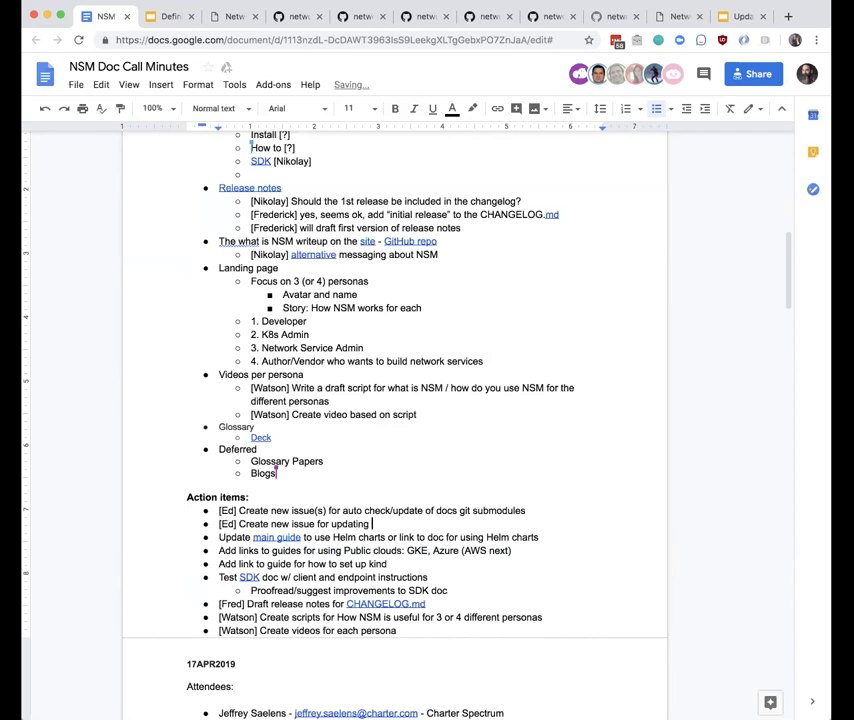
text(docs to have links to each other)
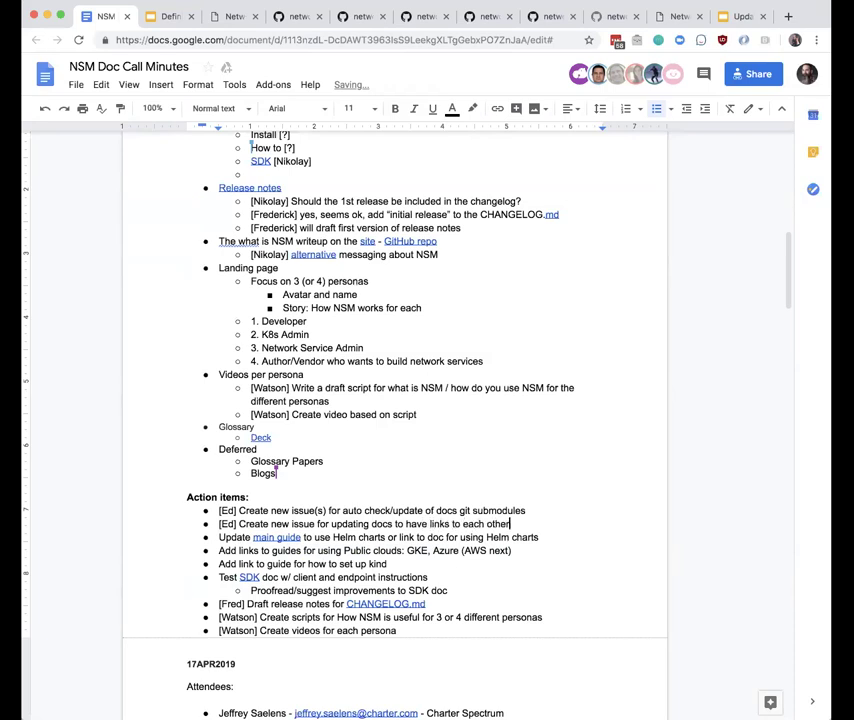
text(/etc)
Indent the Update main guide, Public clouds guide and kind setup lines beneath the new item
key(Right)
key(Tab)
click(221, 551)
key(Tab)
click(219, 564)
key(Tab)
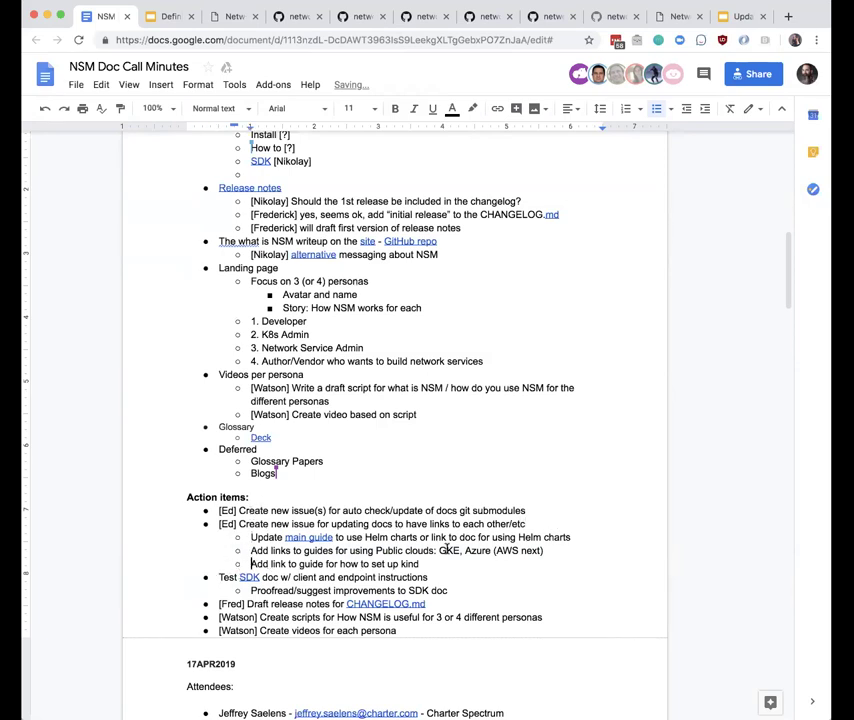
click(218, 577)
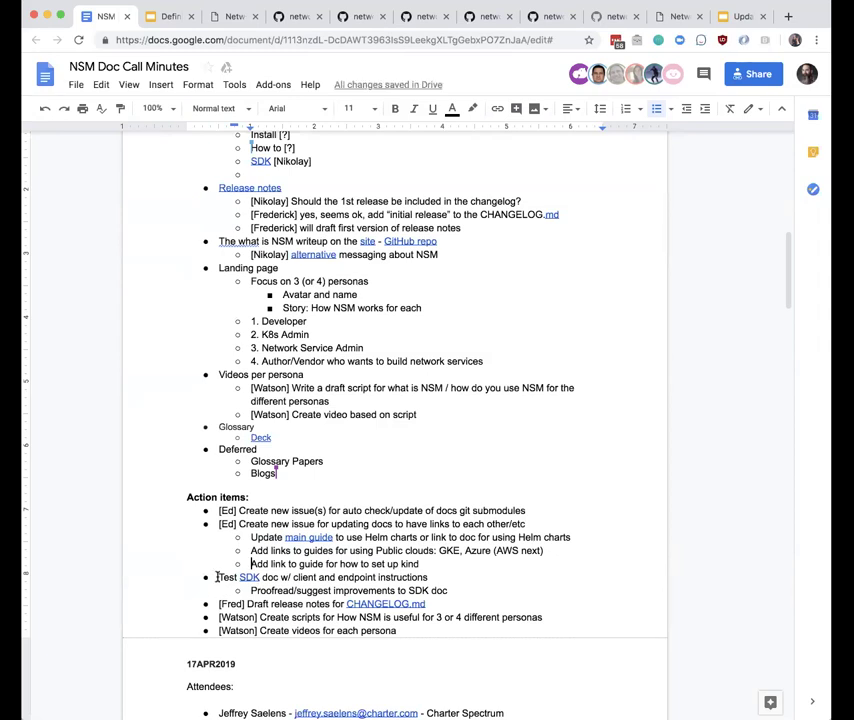